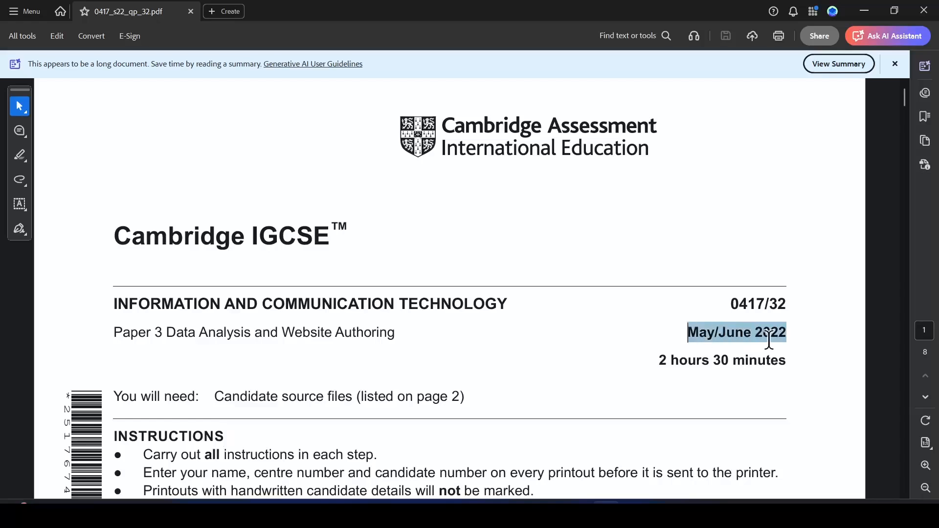
Step: Highlight the exam session May/June 2022, the paper code 0417/32 and "Data Analysis" on the cover page
left_click(733, 359)
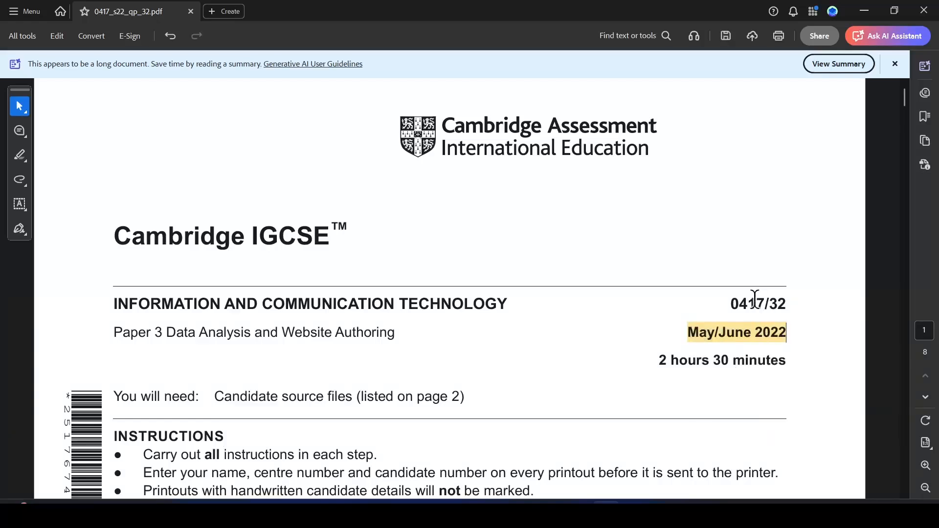
left_click_drag(736, 305, 794, 312)
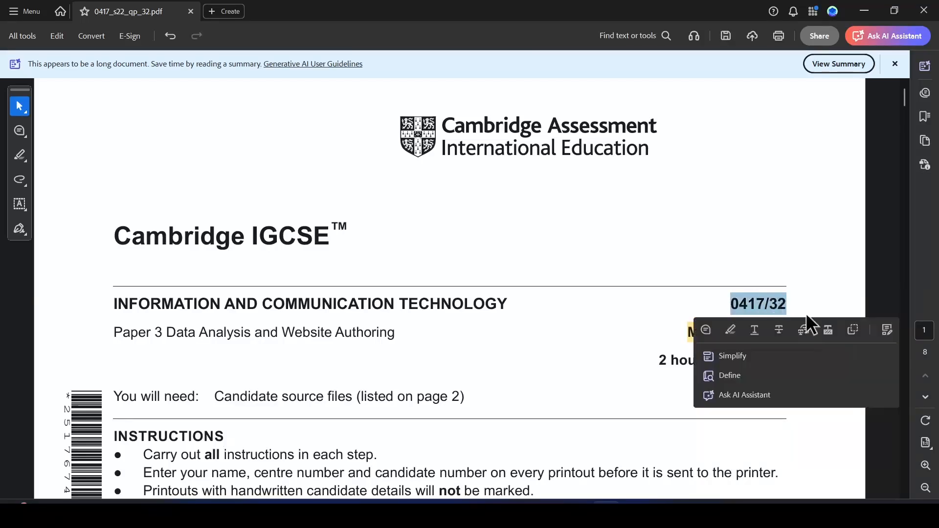
left_click(735, 333)
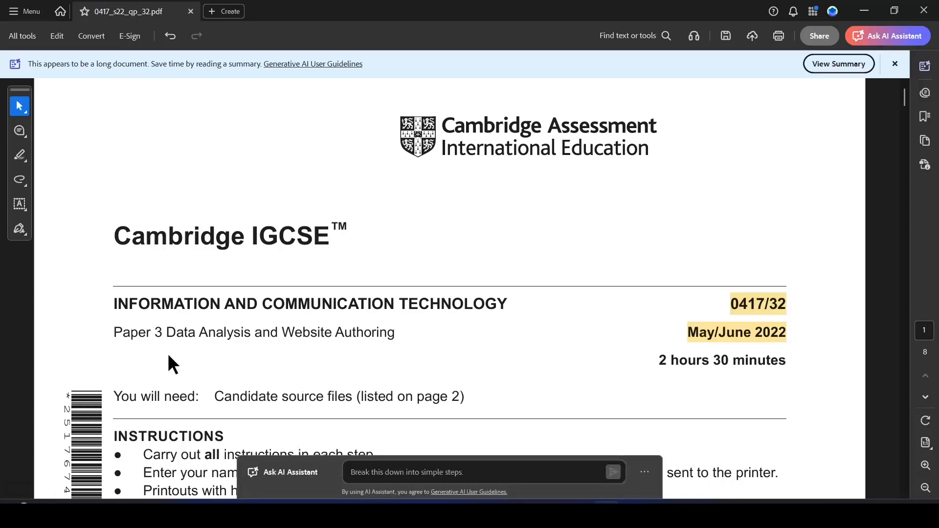
left_click_drag(163, 337, 250, 335)
left_click(276, 358)
Step: Highlight the heading "Task 2 – Spreadsheet" and the name "Tawara Wildlife Trust" in its introduction on page 2
scroll(484, 320, "down", 15)
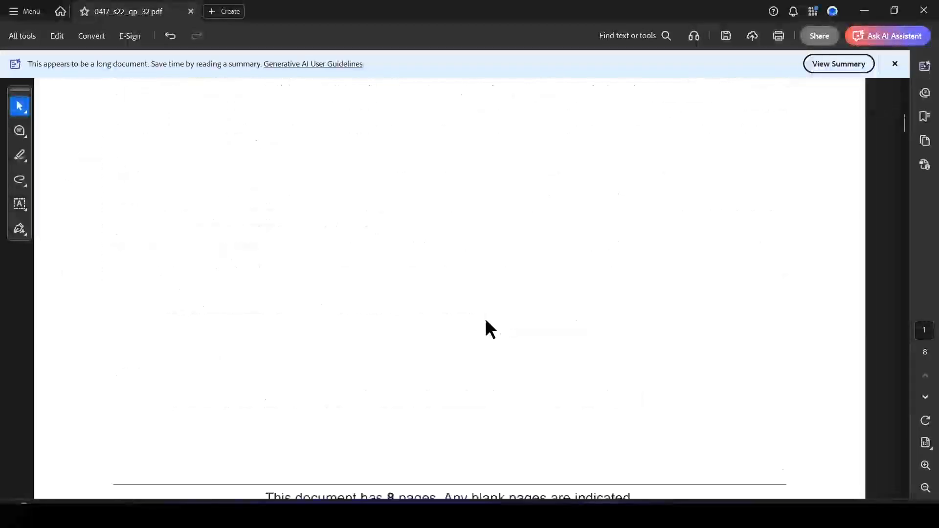
scroll(484, 318, "down", 15)
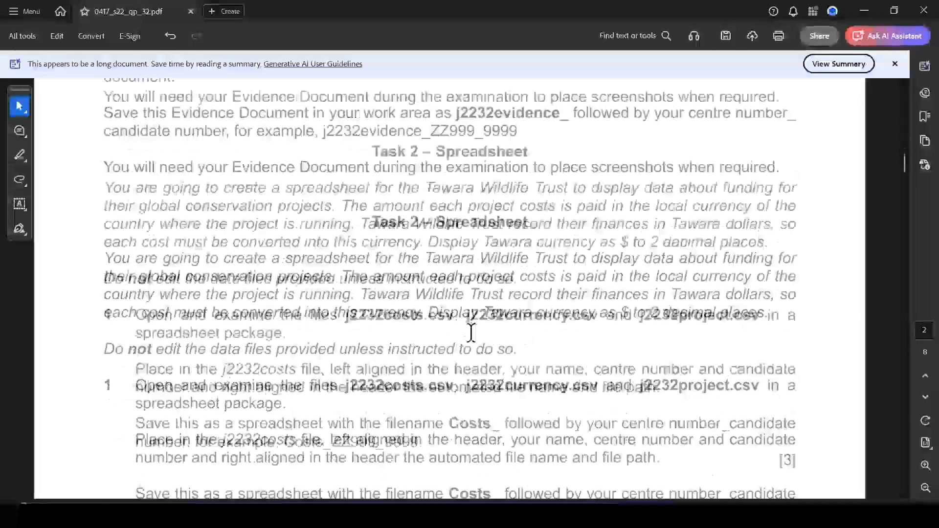
left_click_drag(373, 99, 531, 107)
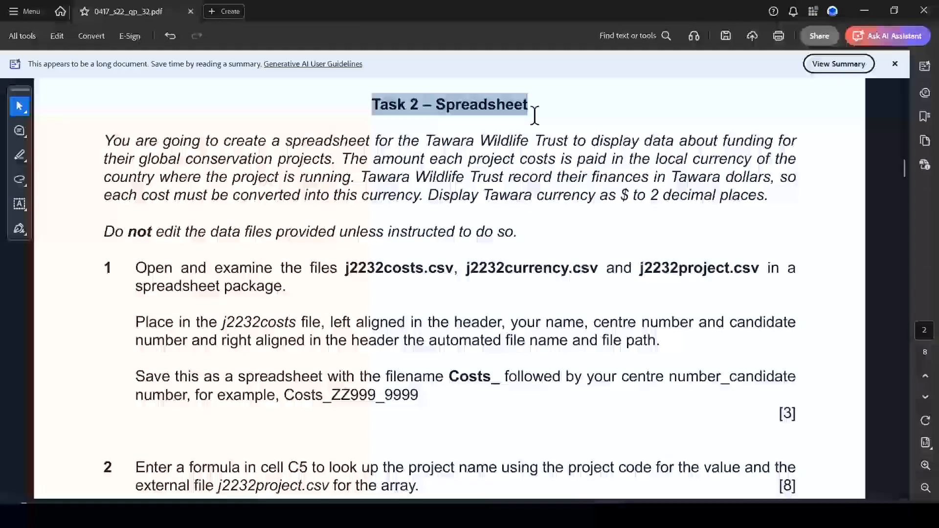
left_click(565, 130)
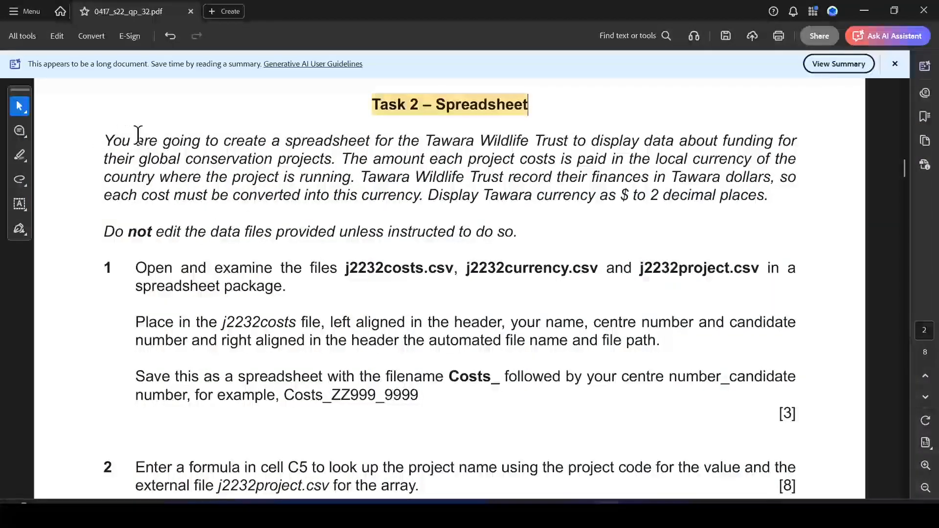
left_click_drag(421, 142, 568, 142)
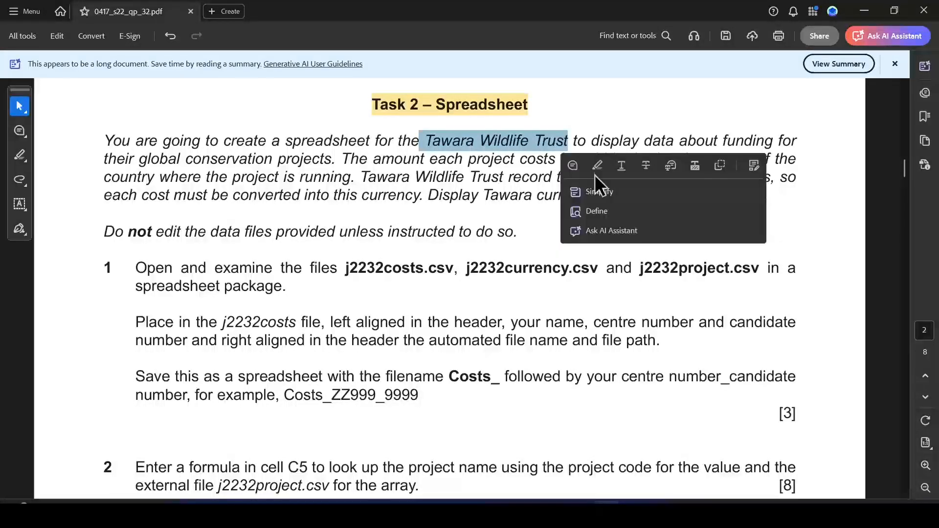
left_click(594, 165)
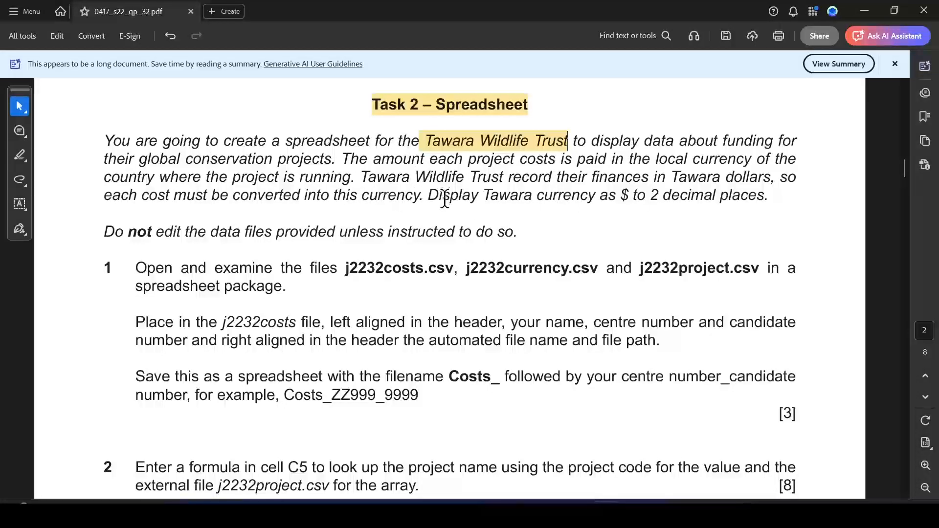
Step: Highlight the currency format requirements "Tawara currency as $" and "2 decimal places." in the Task 2 introduction
mouse_move(486, 195)
left_mouse_down()
mouse_move(563, 206)
mouse_move(770, 198)
left_mouse_up()
left_click(659, 218)
left_click(730, 220)
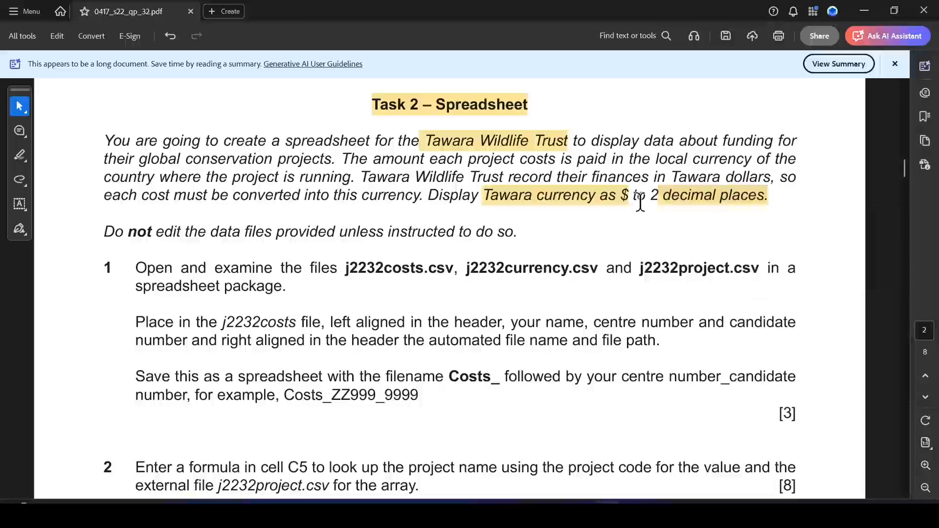
left_click_drag(649, 195, 659, 196)
left_click(700, 220)
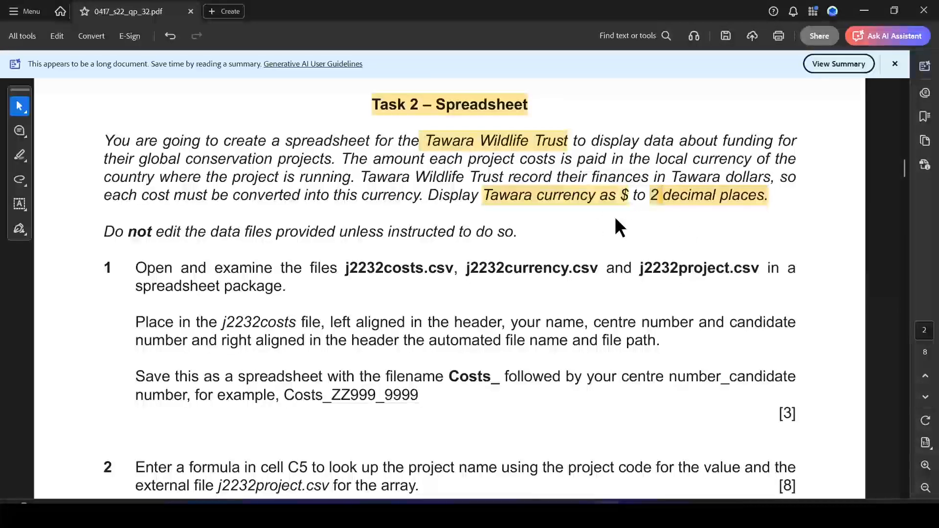
Step: Highlight "instructed to do so." and the file names j2232costs.csv, j2232currency.csv and j2232project.csv in question 1
scroll(333, 271, "down", 2)
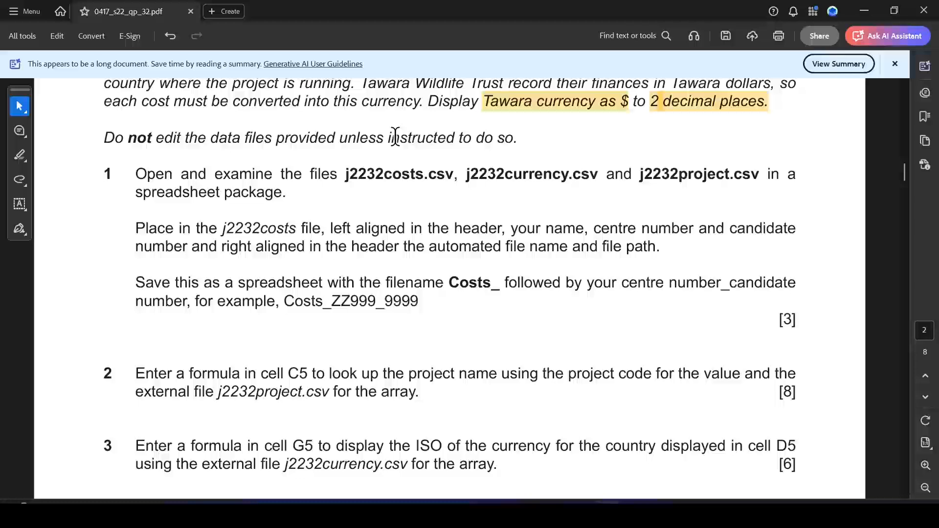
left_click_drag(396, 136, 518, 138)
left_click(561, 162)
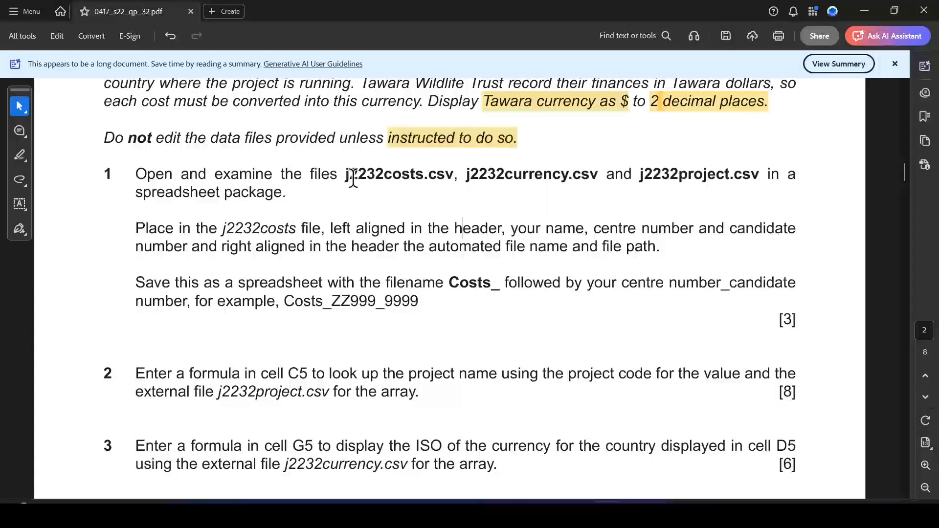
left_click_drag(343, 173, 454, 185)
left_click(535, 176)
left_click_drag(340, 174, 759, 178)
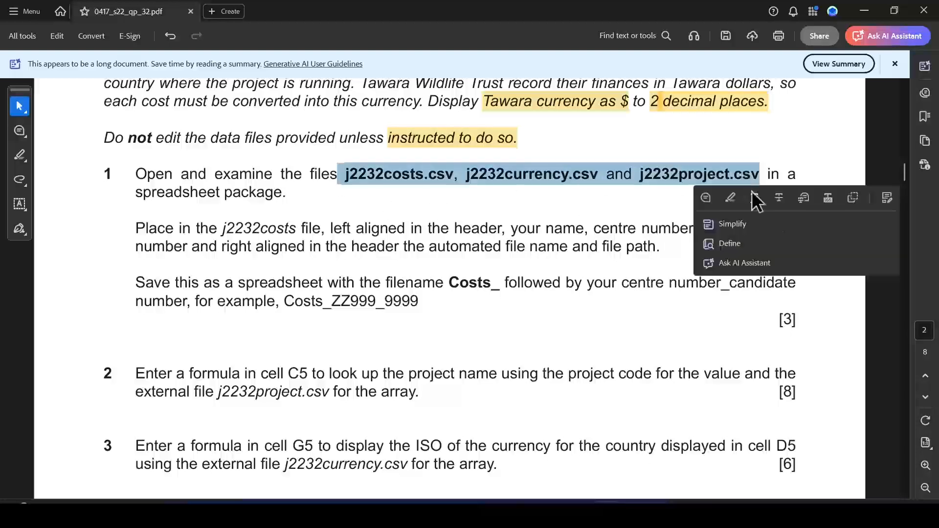
left_click(722, 199)
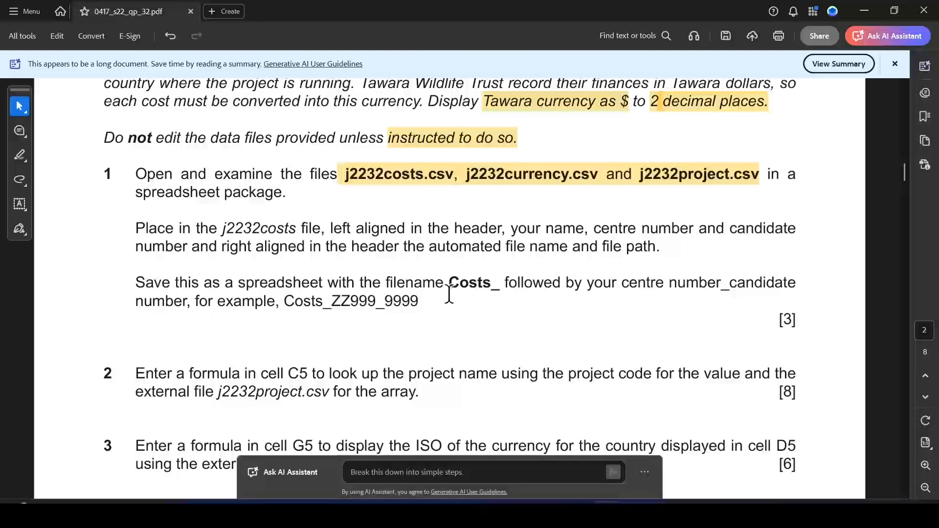
Step: Highlight the file name j2232costs in the header instruction of question 1
left_click_drag(223, 228, 299, 228)
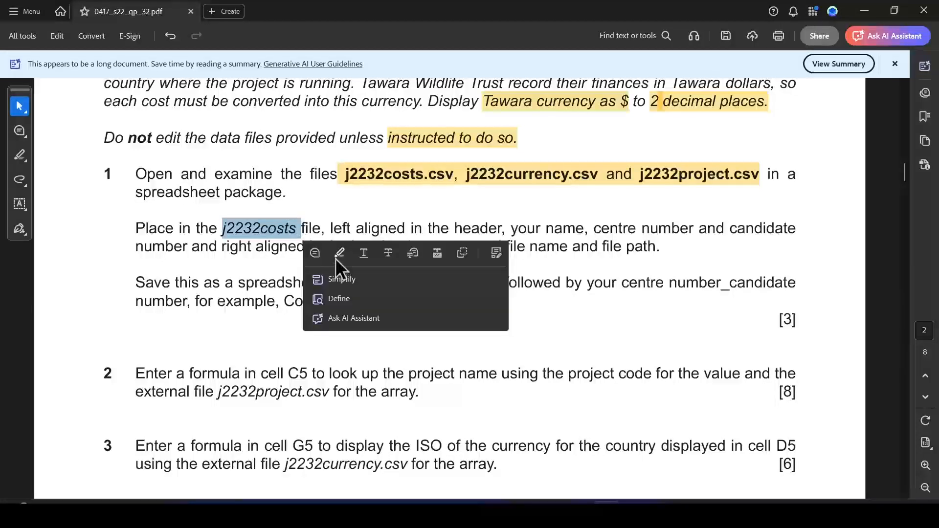
left_click(336, 255)
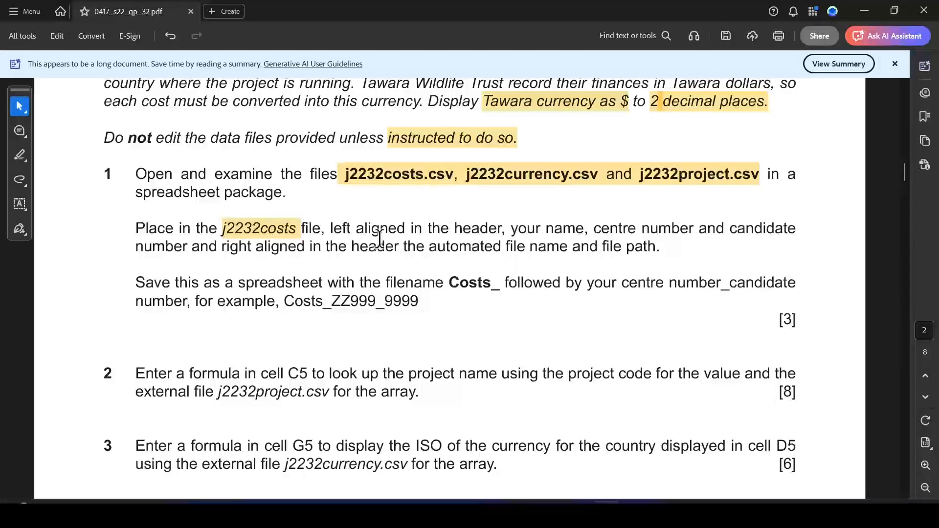
left_click(561, 178)
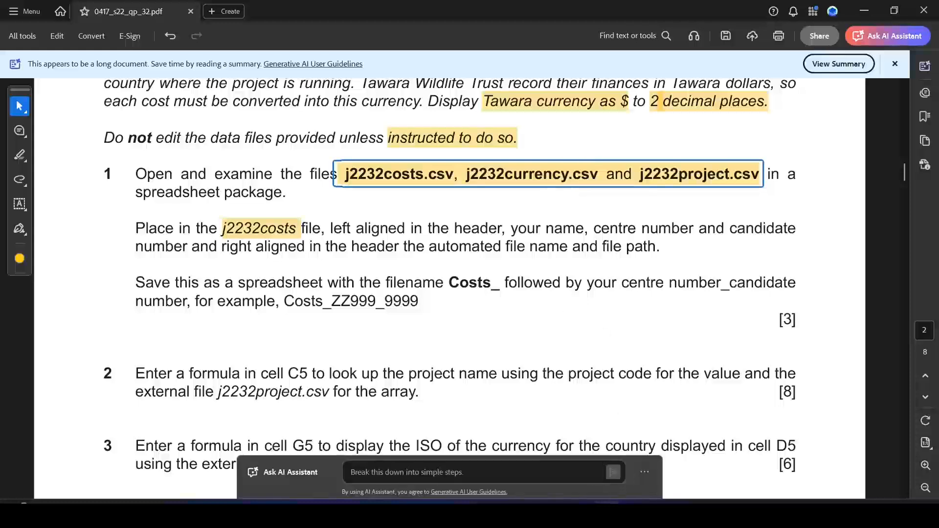
Step: Switch to File Explorer and open the folder 06_0417_32_Confidential Source Files June 2022 inside MAY_2022, 32, 0417_s22_sf_32
mouse_move(600, 490)
key("super+d")
double_click(352, 9)
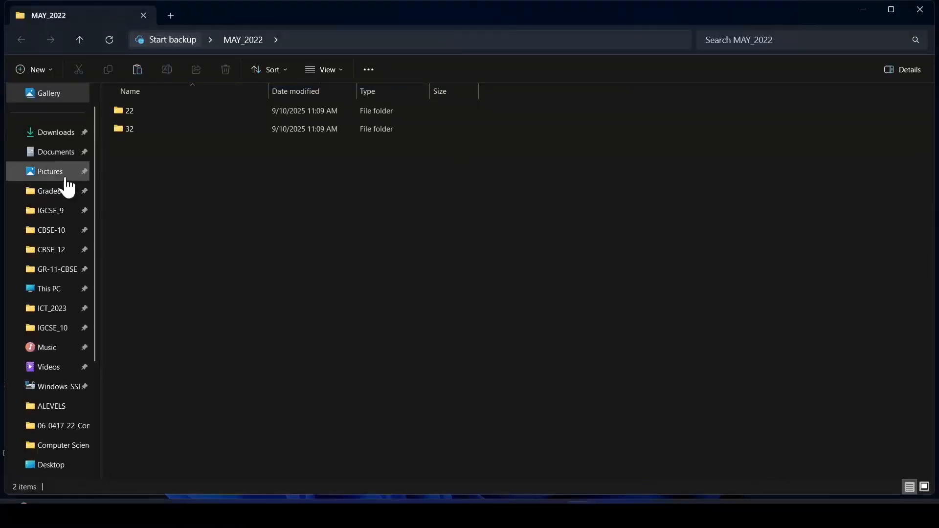
double_click(126, 129)
left_click(170, 113)
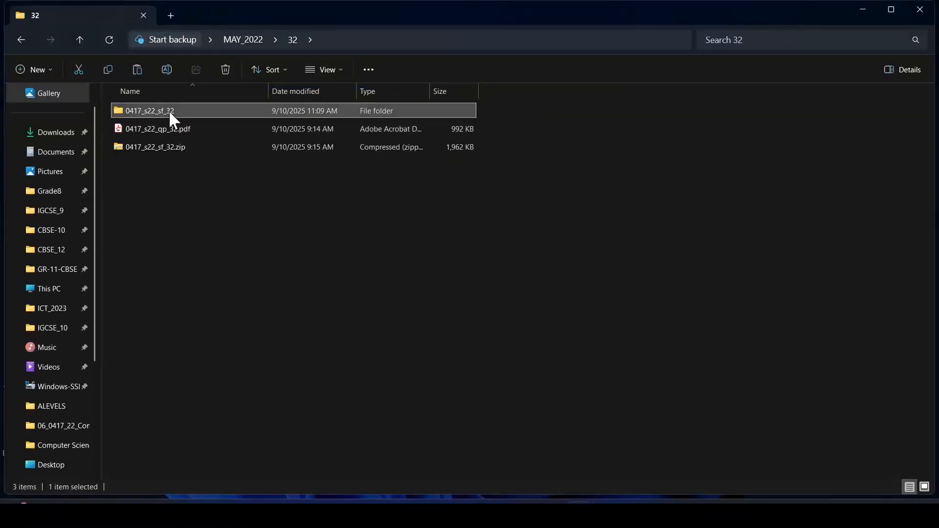
double_click(168, 110)
double_click(191, 110)
Step: Open the source files j2232costs.csv, j2232currency.csv and j2232project.csv in Excel
double_click(173, 111)
left_click(160, 128)
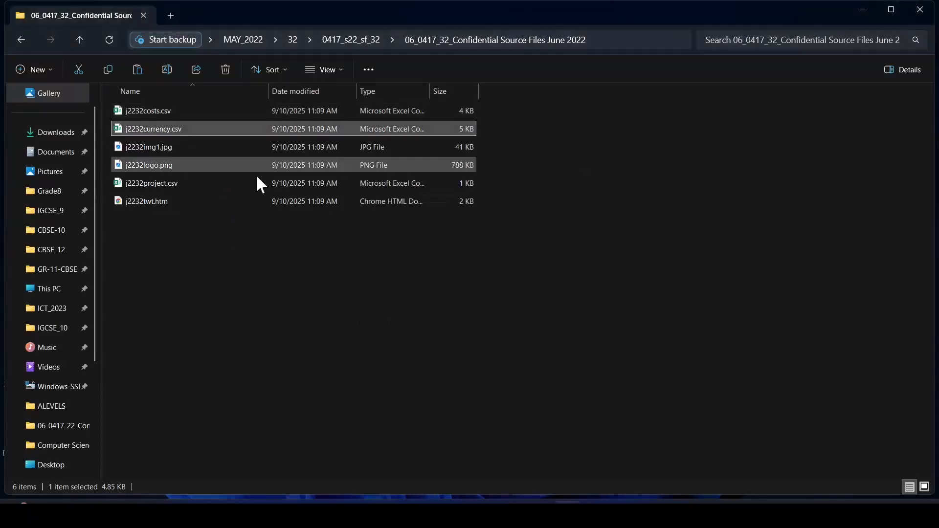
double_click(160, 184)
left_click(357, 331)
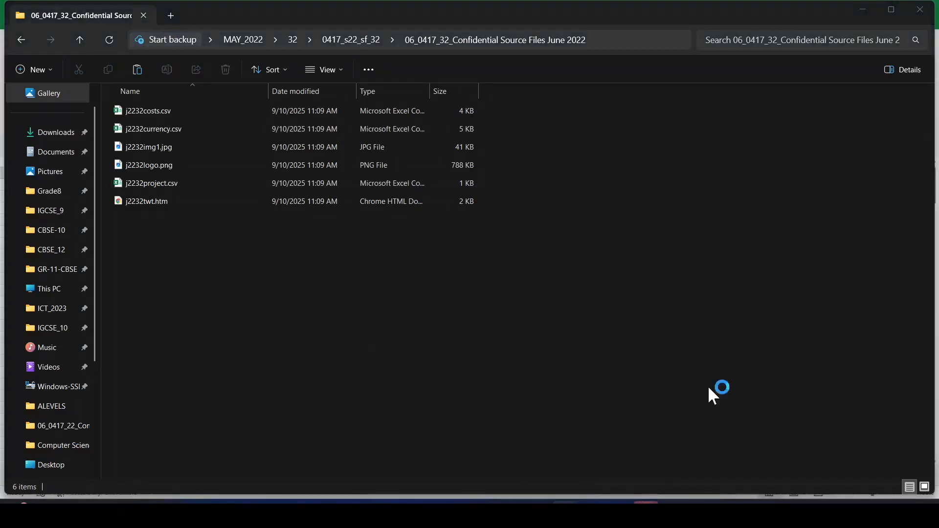
Step: Return to the question paper and highlight "left aligned" and the header, name, centre number and candidate number wording in question 1
key("alt+Tab")
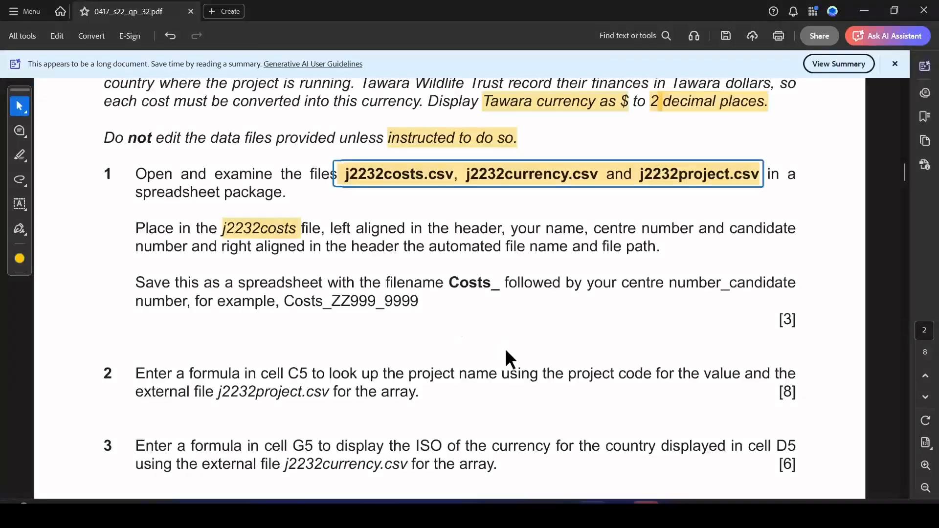
scroll(184, 303, "down", 1)
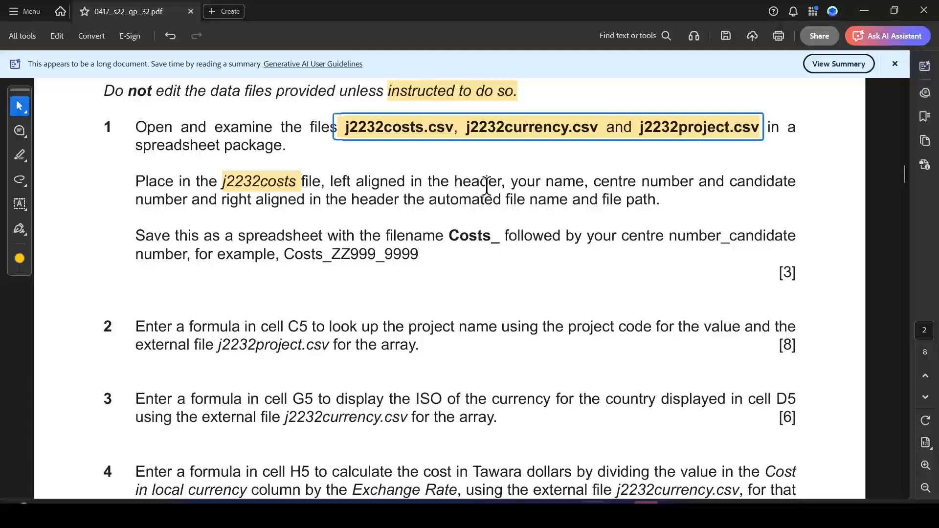
left_click_drag(451, 182, 188, 198)
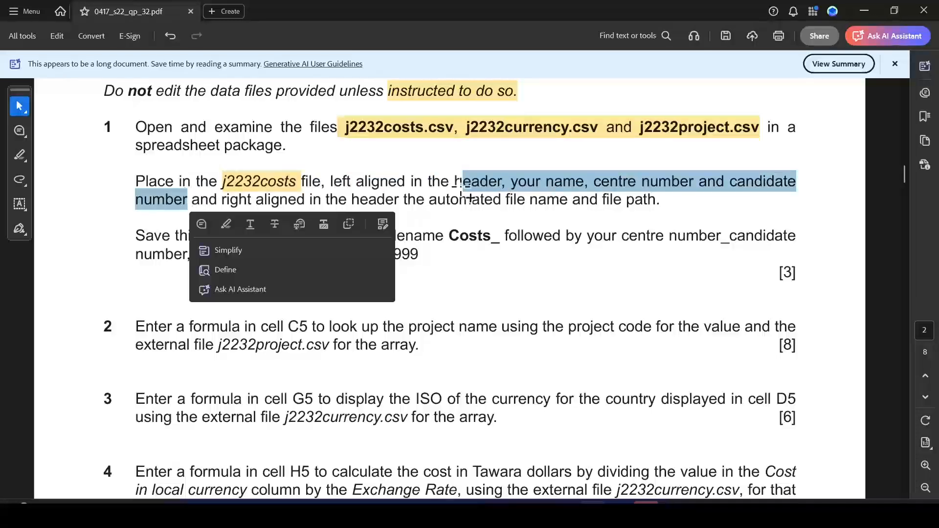
left_click(225, 224)
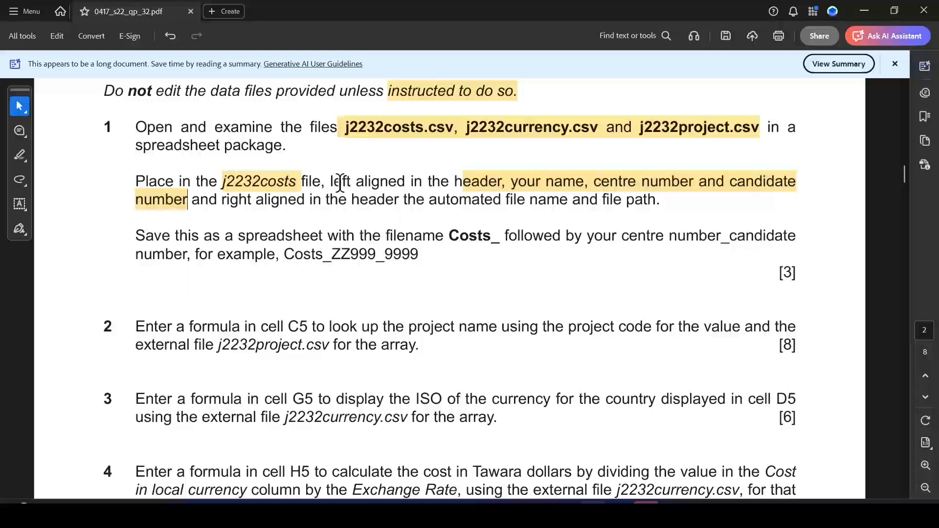
mouse_move(330, 182)
left_mouse_down()
mouse_move(444, 180)
mouse_move(404, 183)
left_mouse_up()
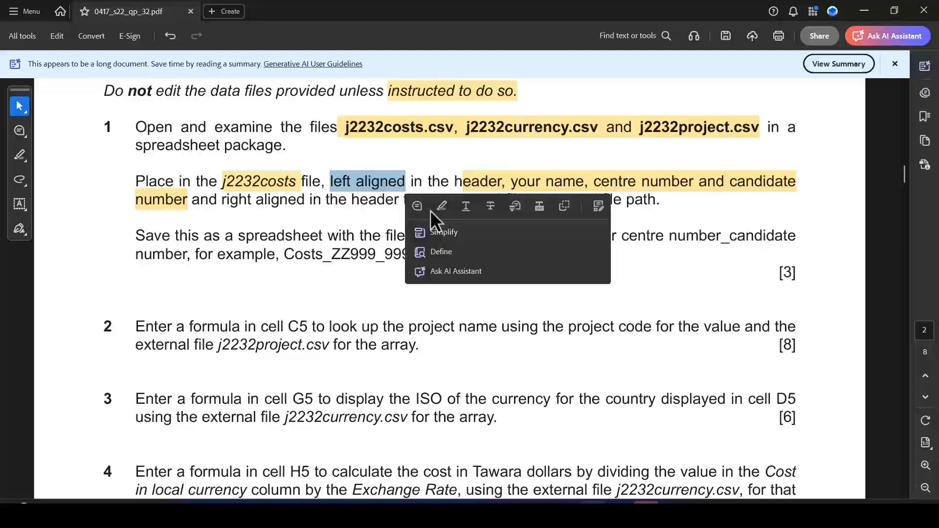
left_click(442, 206)
Step: Switch to the j2232costs workbook in Excel and auto-fit the widths of all columns to their contents
mouse_move(646, 513)
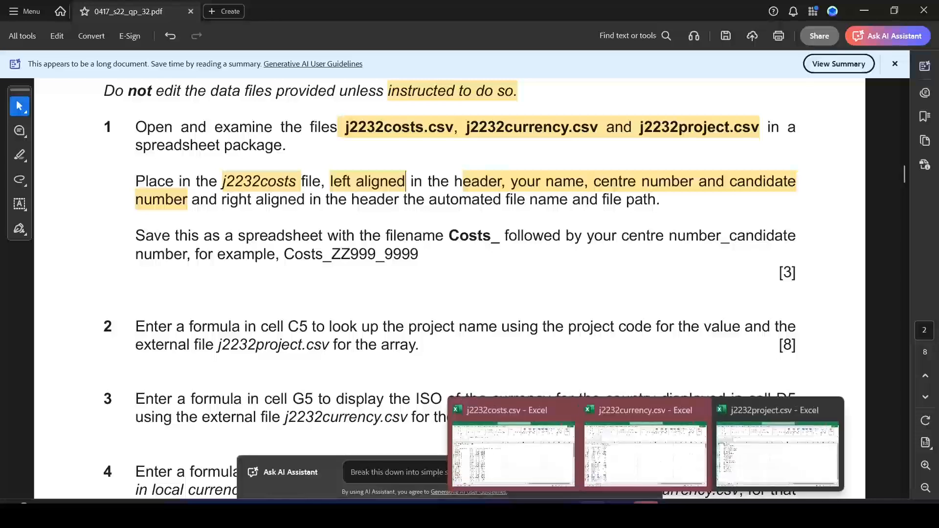
left_click(493, 446)
left_click(310, 349)
left_click(8, 161)
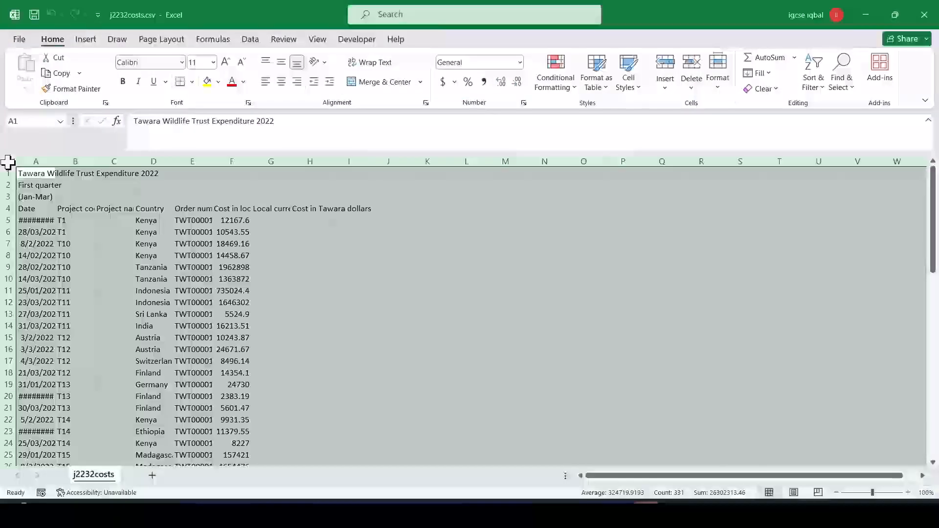
double_click(55, 161)
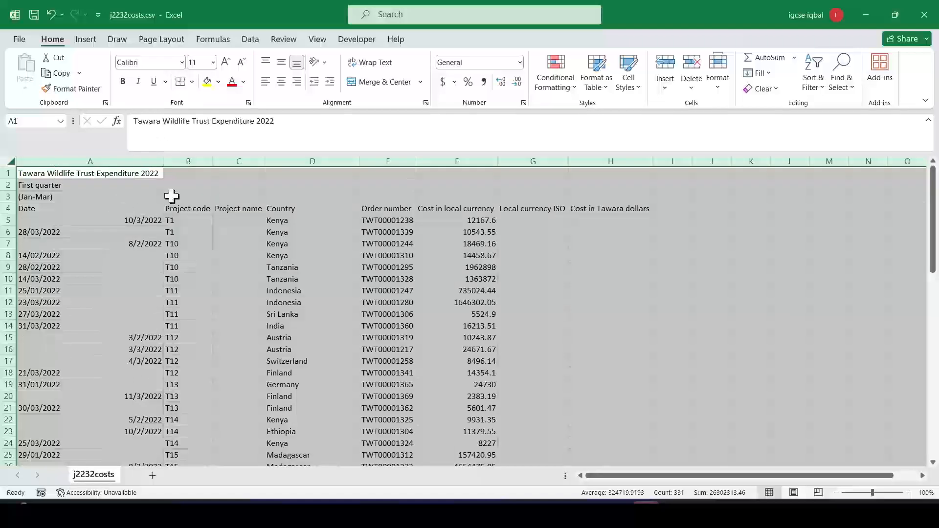
left_click(233, 267)
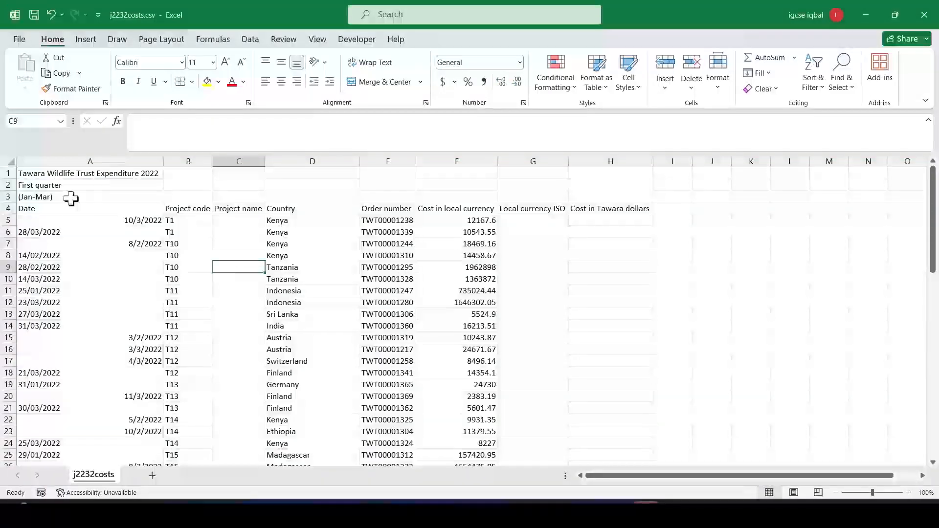
Step: Left-align all of column A, including the dates, in the j2232costs sheet
left_click(90, 161)
left_click(264, 82)
left_click(198, 270)
left_click(64, 233)
left_click(138, 182)
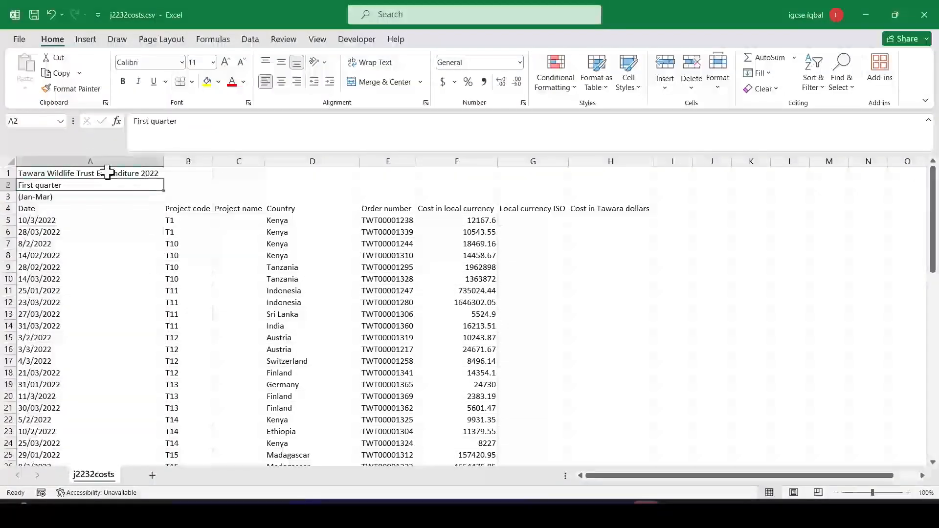
Step: Show the j2232costs sheet in Page Layout view and enter the candidate's name, centre number and candidate number, joined by underscores, left-aligned in the header
left_click(793, 493)
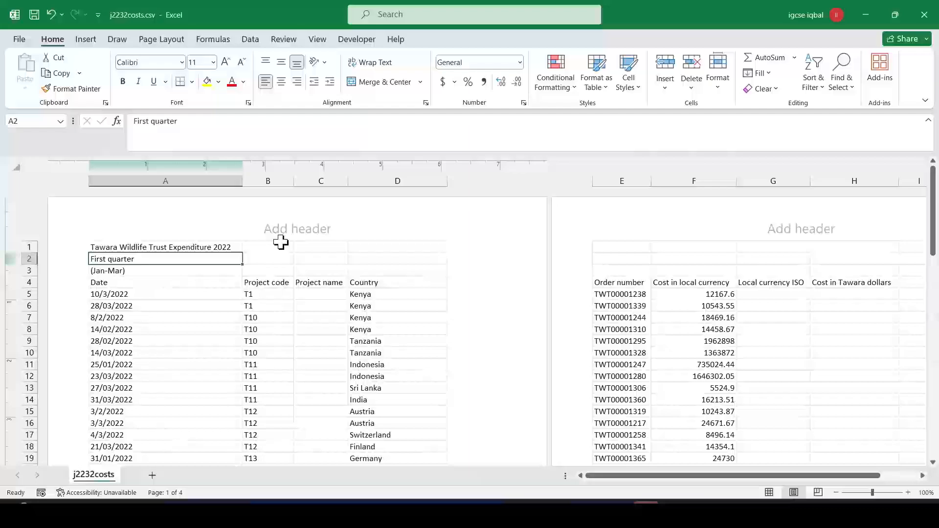
left_click(594, 514)
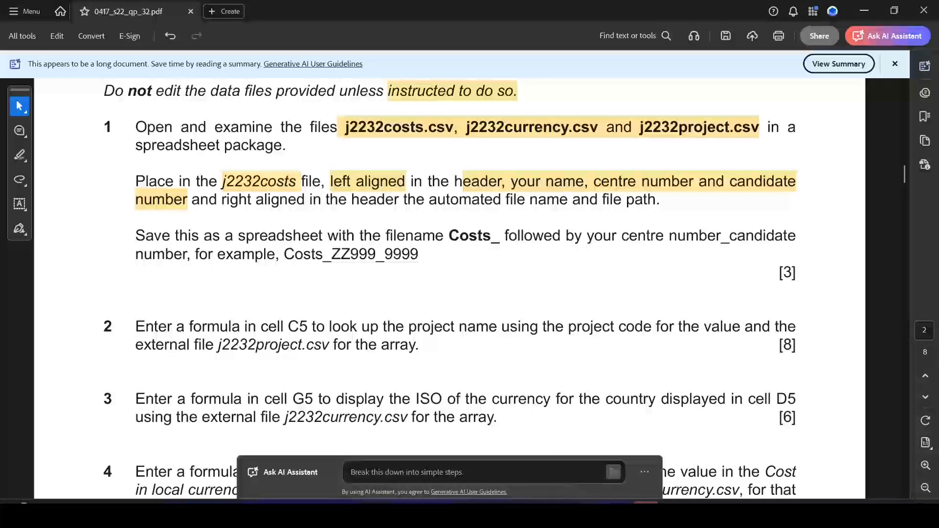
mouse_move(646, 513)
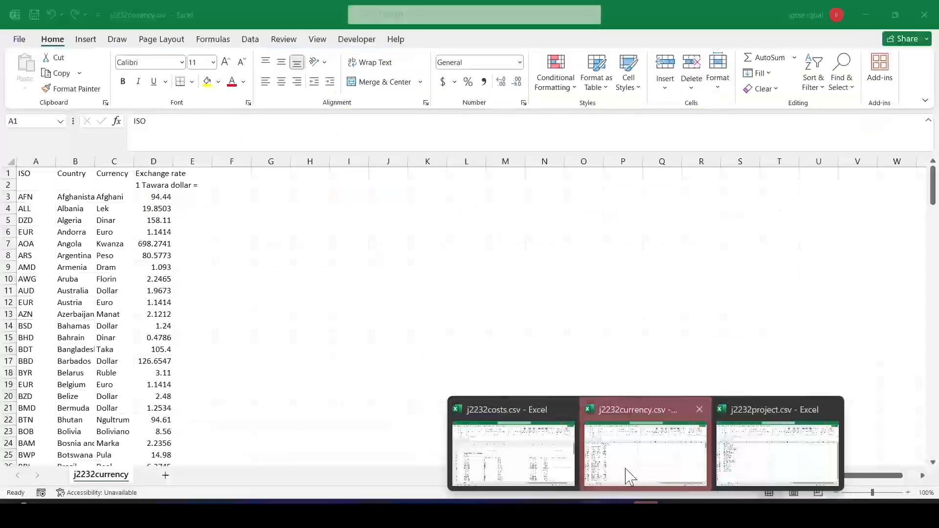
left_click(514, 453)
left_click(167, 223)
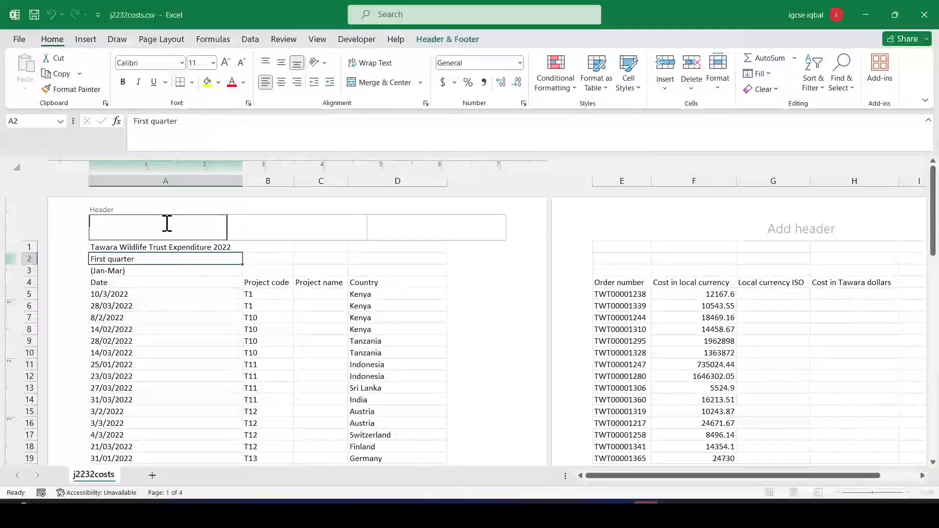
key("Caps_Lock")
type("A")
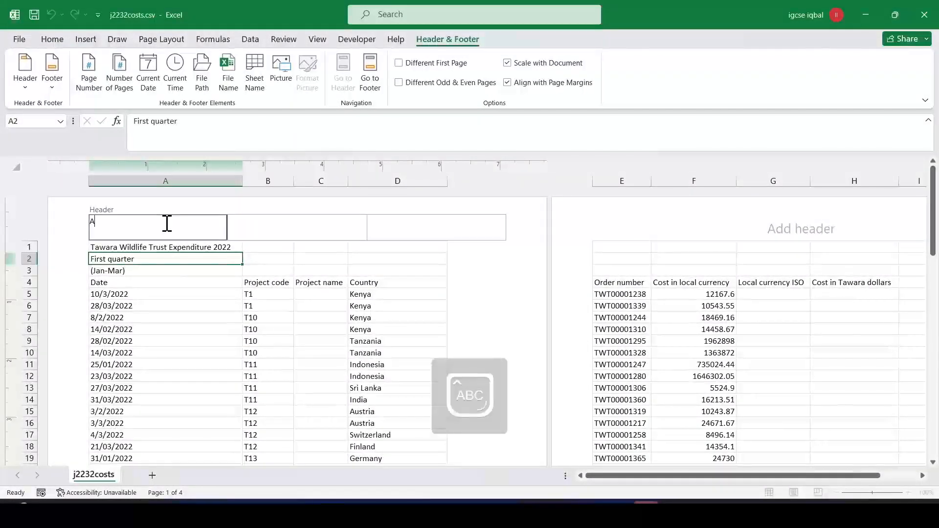
type("BC_")
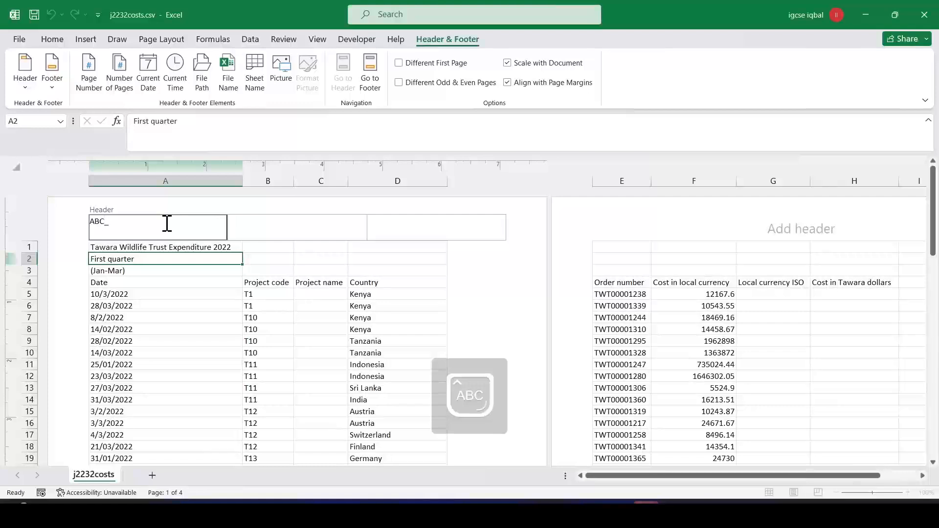
key("BackSpace")
key("BackSpace")
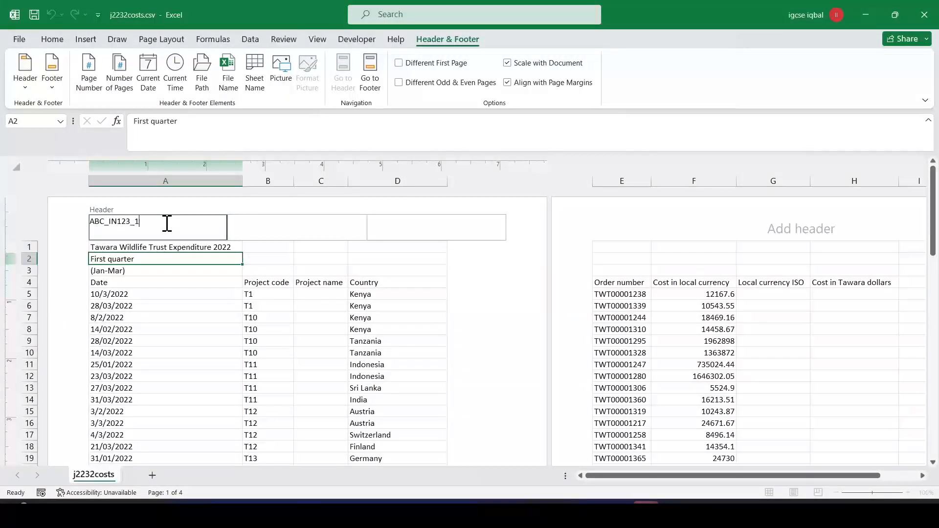
left_click(195, 306)
scroll(264, 351, "down", 5)
scroll(264, 351, "down", 7)
left_click(440, 332)
Step: Switch to the question paper and highlight "right aligned in the header the automated file name and file path" in question 1
key("alt+Tab")
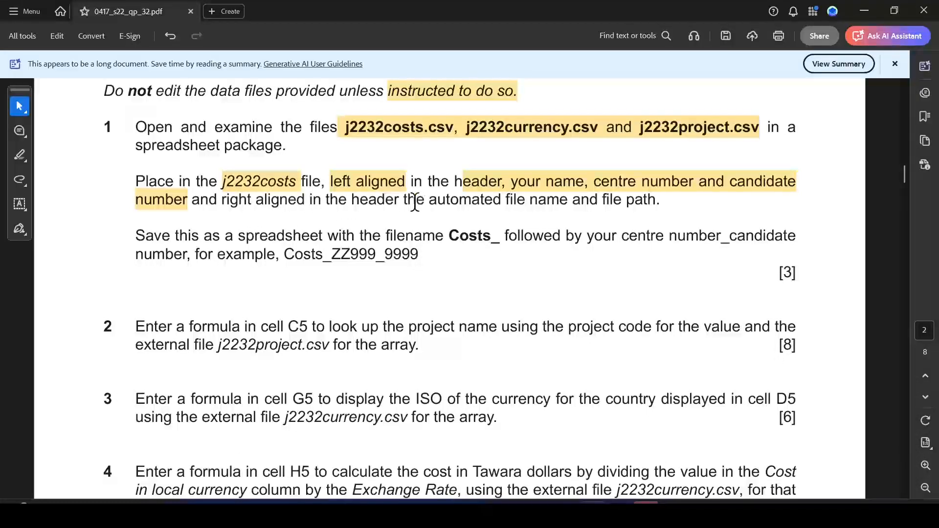
left_click_drag(220, 205, 656, 204)
left_click(690, 223)
Step: Return to j2232costs in Excel, insert the automated file name and file path right-aligned in the header, and go back to Normal view
mouse_move(645, 513)
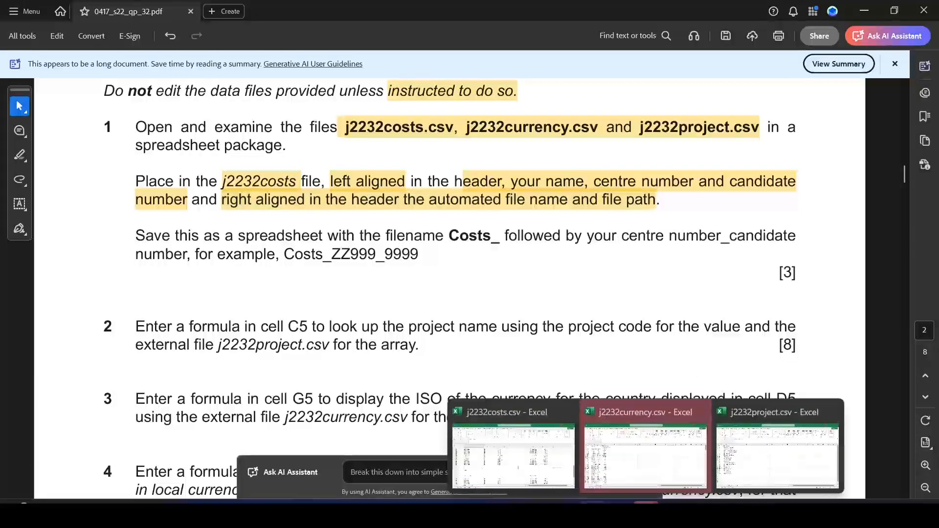
left_click(570, 468)
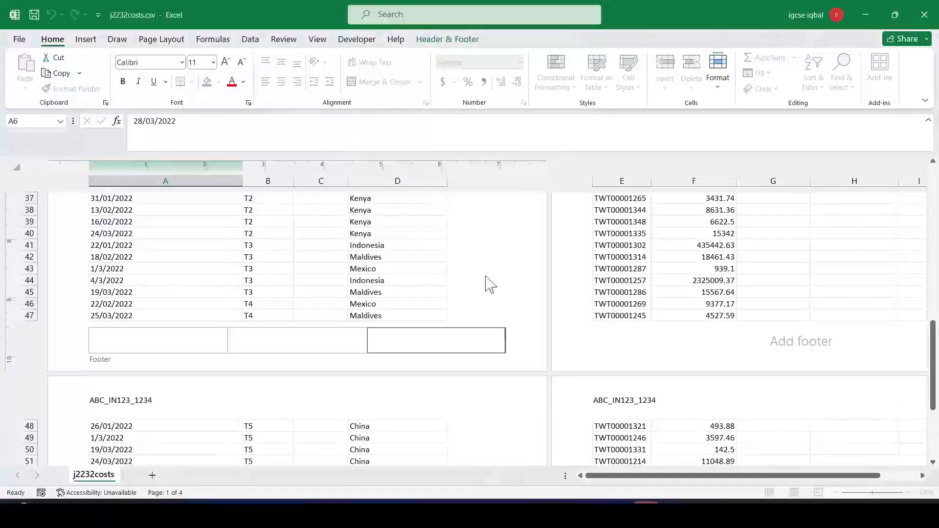
left_click(425, 255)
scroll(434, 230, "up", 12)
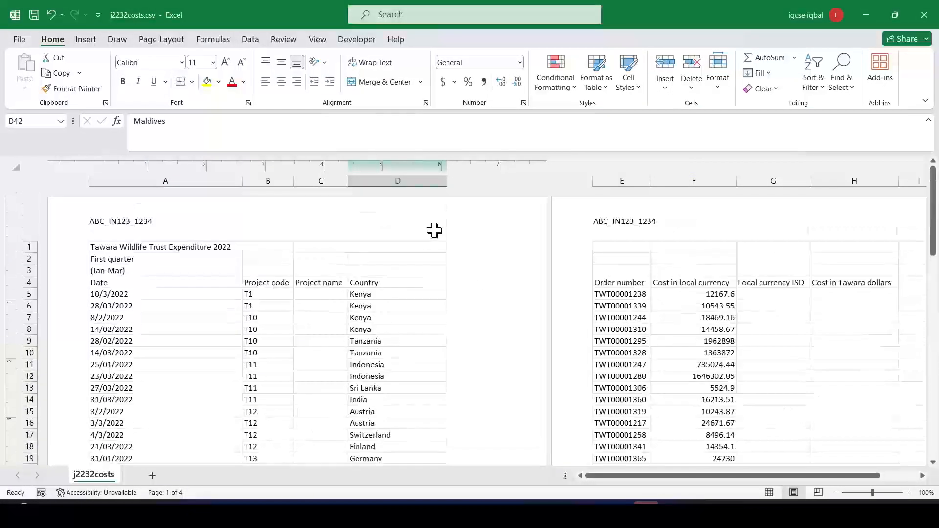
left_click(408, 229)
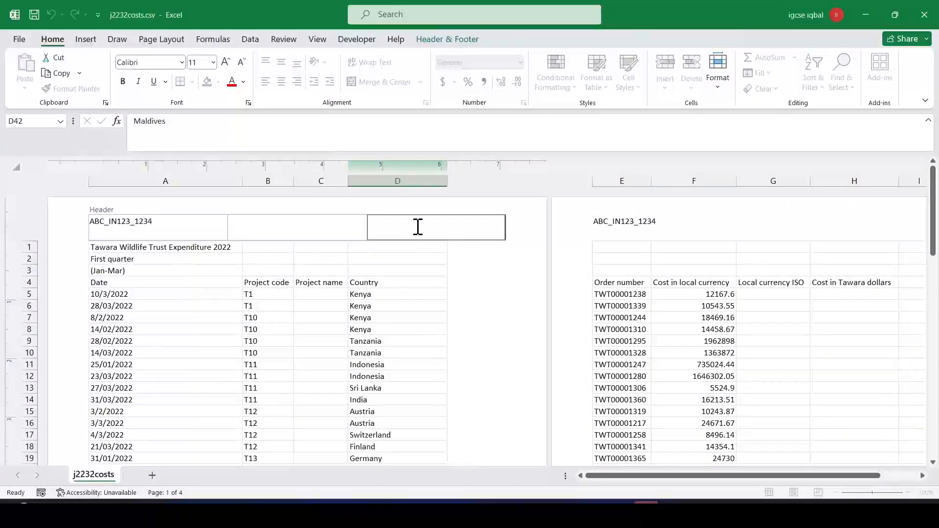
left_click(442, 41)
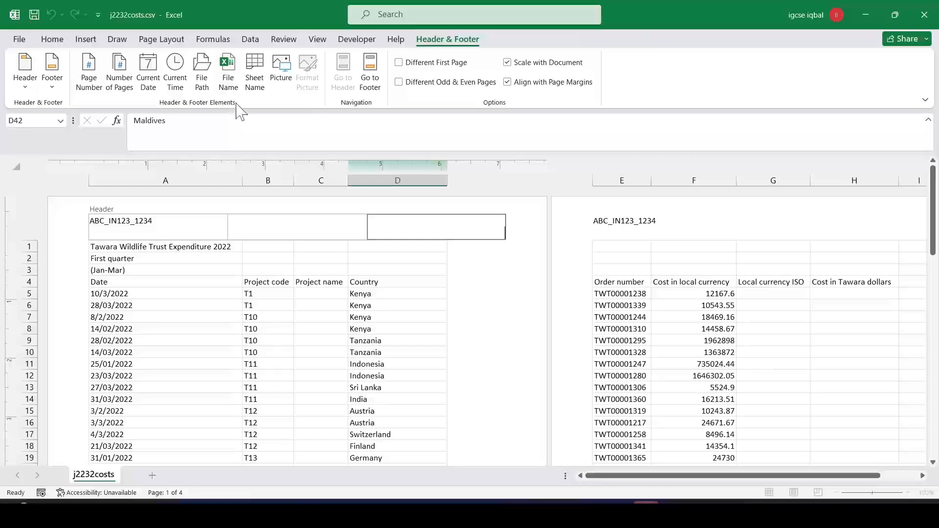
left_click(228, 66)
left_click(202, 73)
left_click(450, 341)
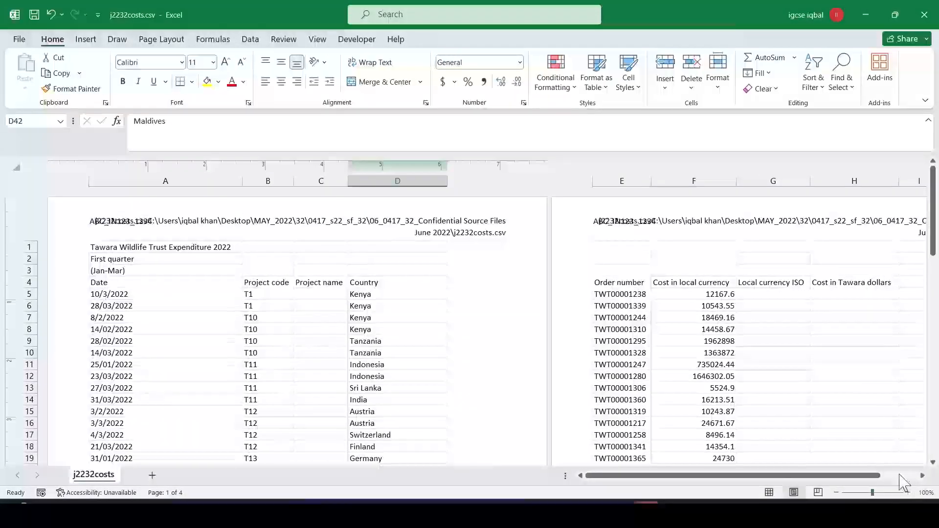
left_click(768, 492)
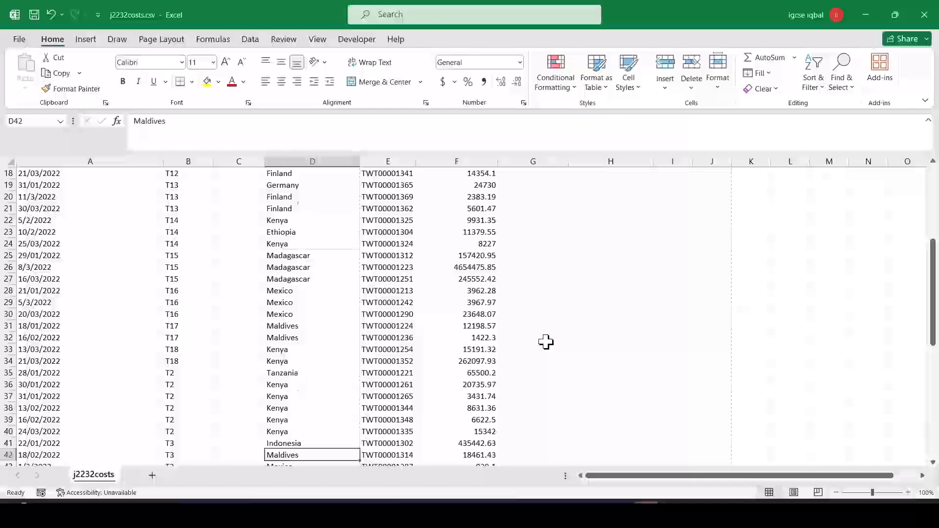
scroll(546, 342, "up", 6)
Step: Copy the filename prefix "Costs_" from question 1 of the question paper and return to the j2232costs workbook in Excel
key("alt+Tab")
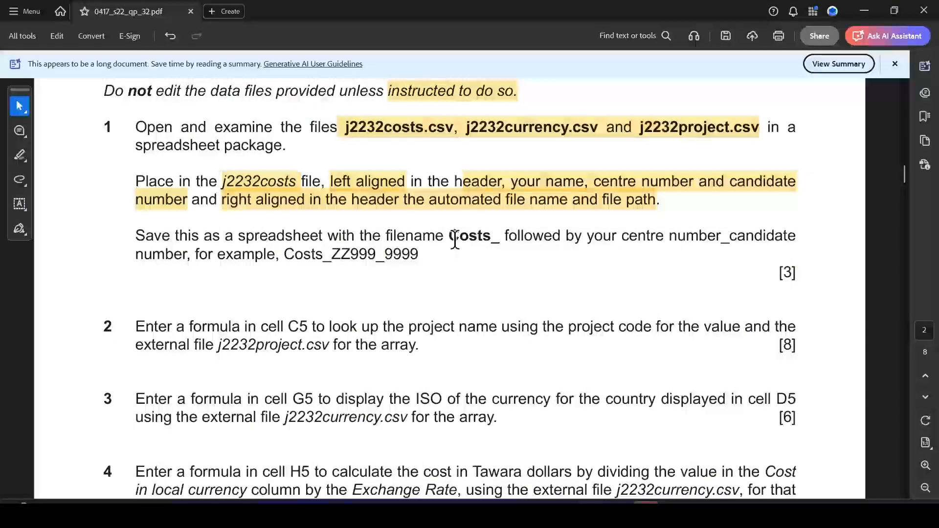
left_click_drag(451, 234, 503, 243)
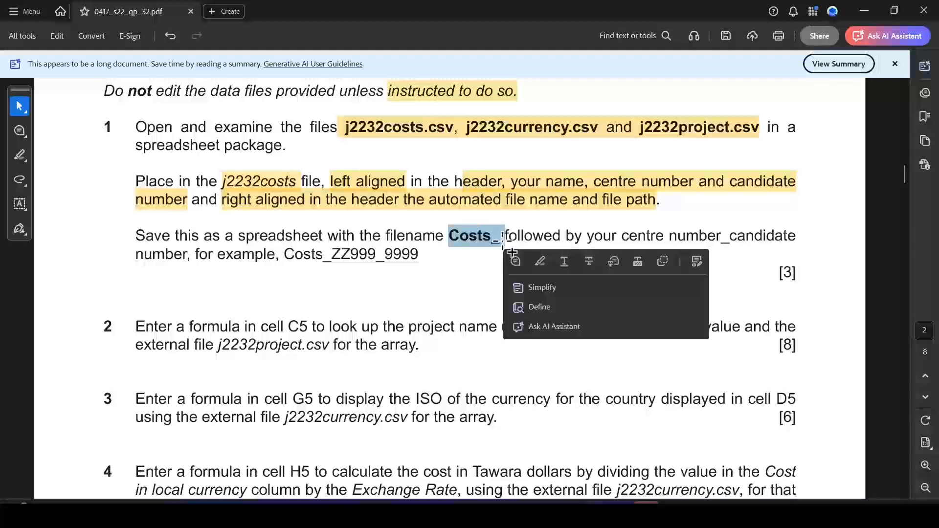
key("alt+Tab")
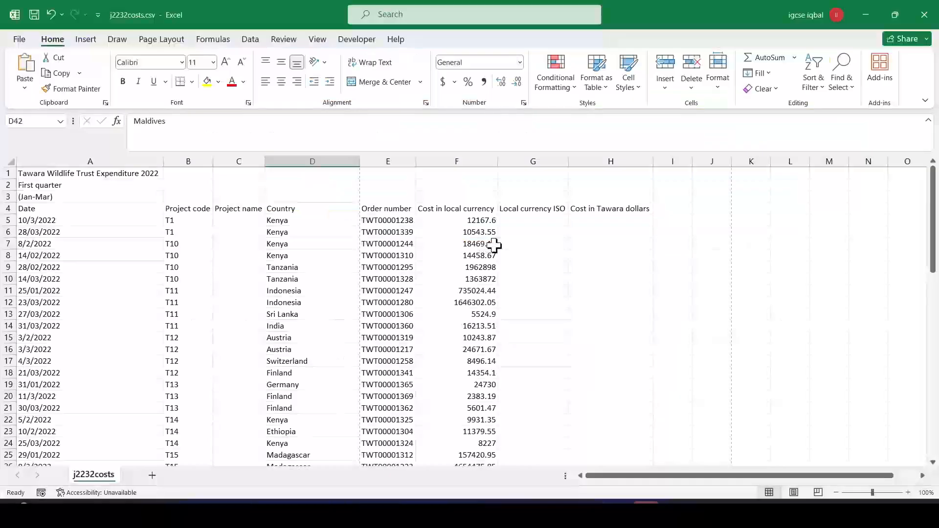
Step: Save j2232costs as an Excel Workbook (*.xlsx) in the June 2022 source files folder, named Costs_ plus the candidate's name, centre number and candidate number
left_click(19, 39)
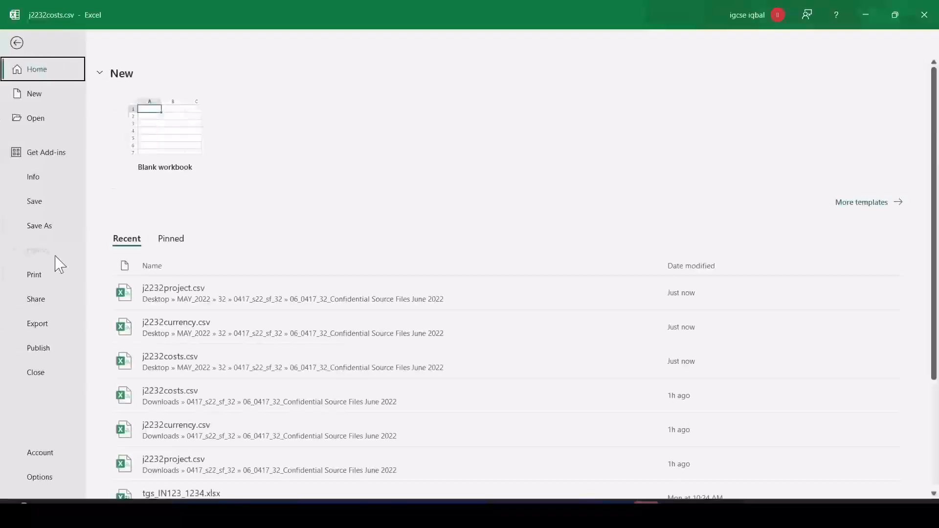
left_click(44, 227)
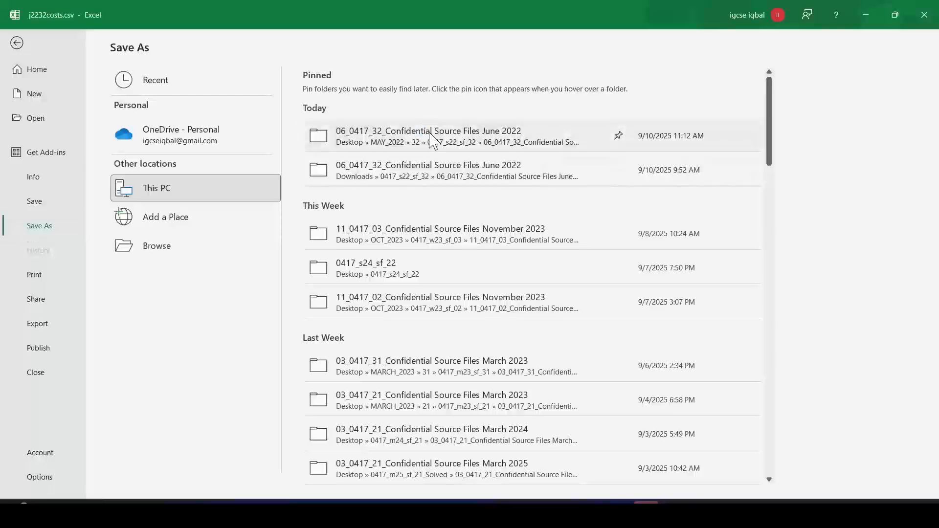
left_click(562, 134)
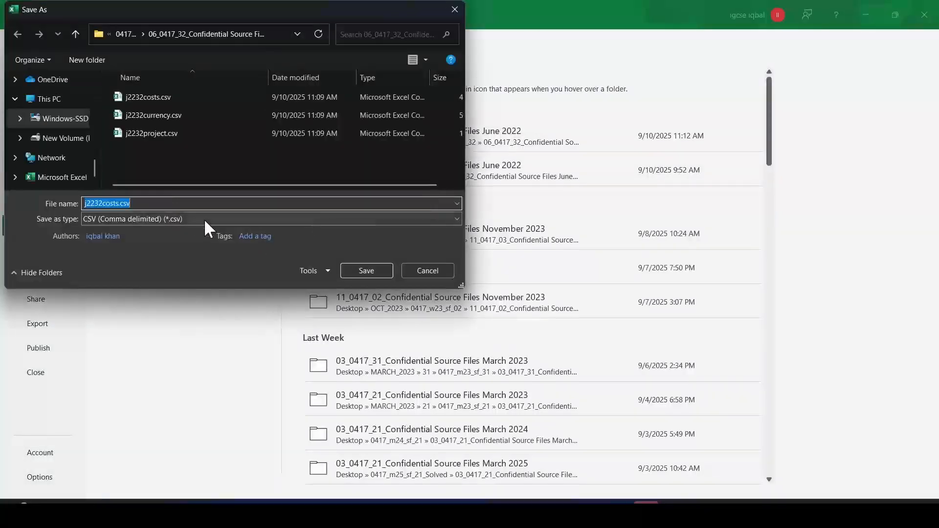
left_click(161, 220)
left_click(137, 231)
left_click(136, 203)
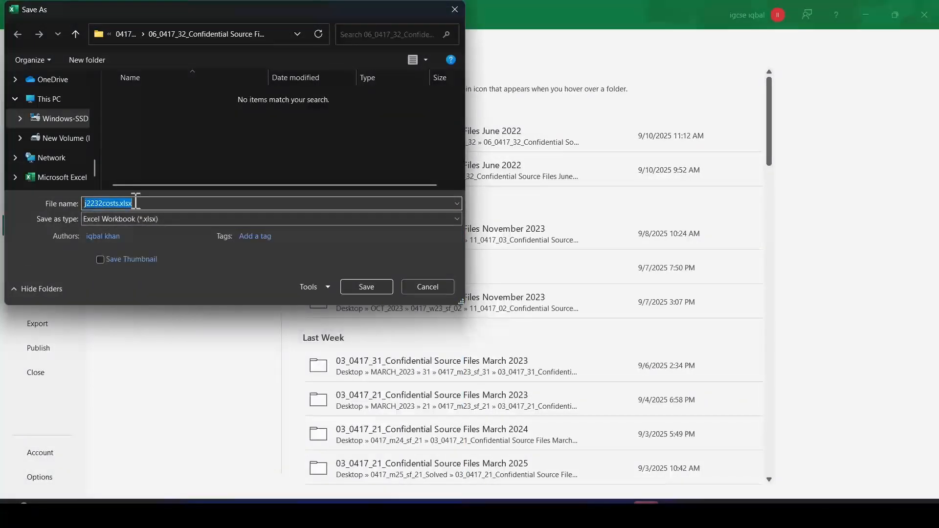
type("Costs_ABC_I")
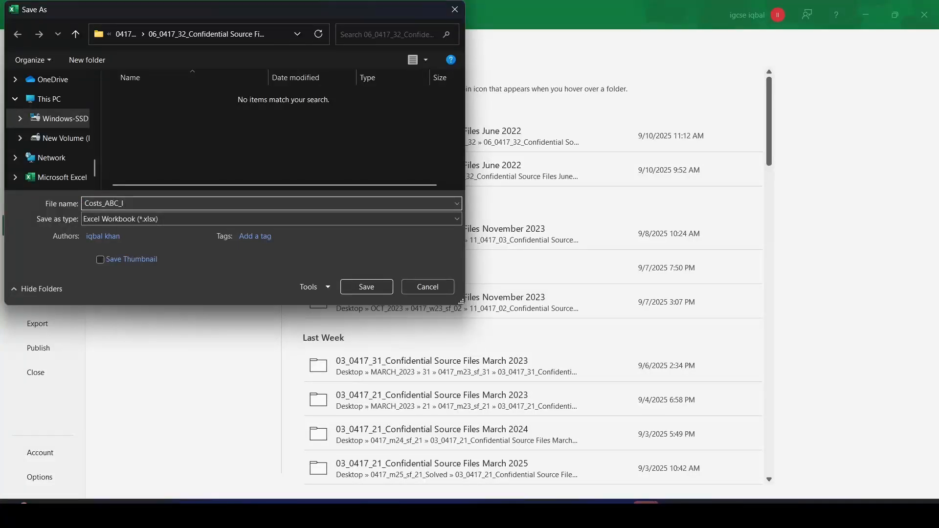
type("23_1234")
left_click(384, 291)
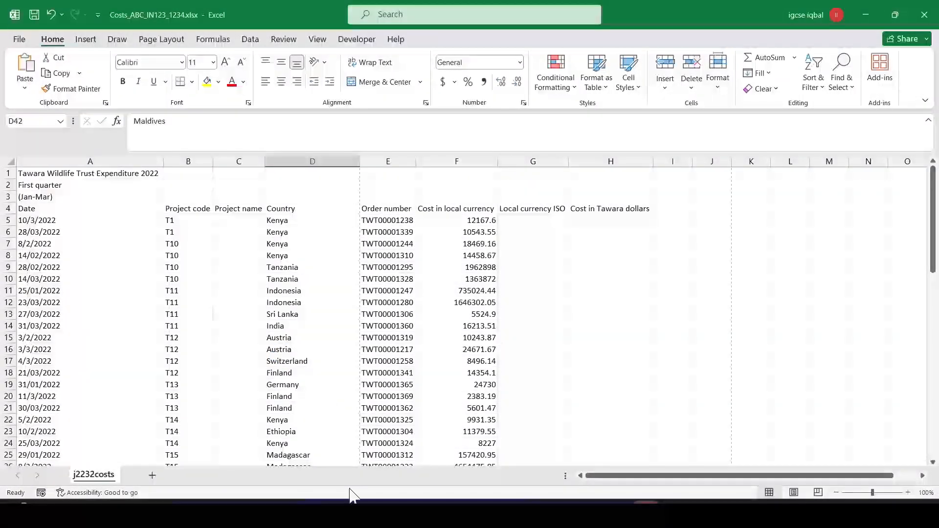
left_click(547, 280)
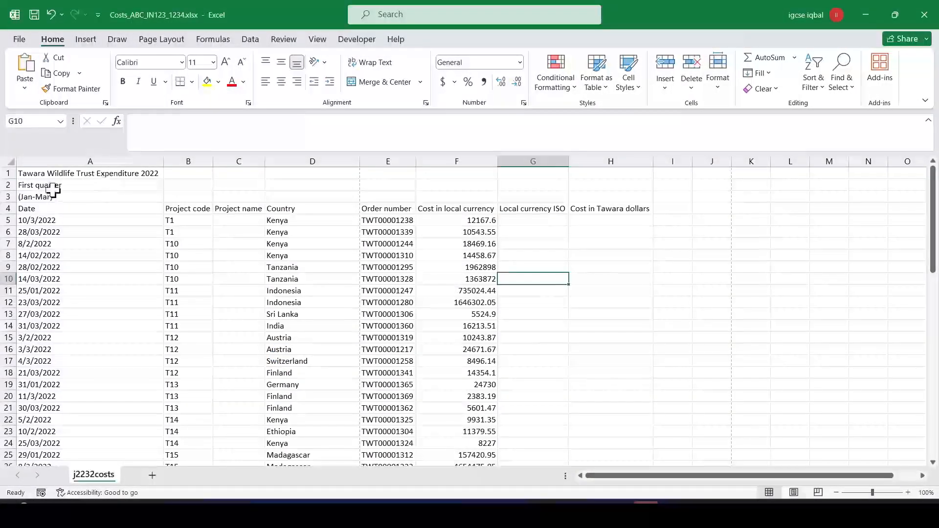
left_click(10, 161)
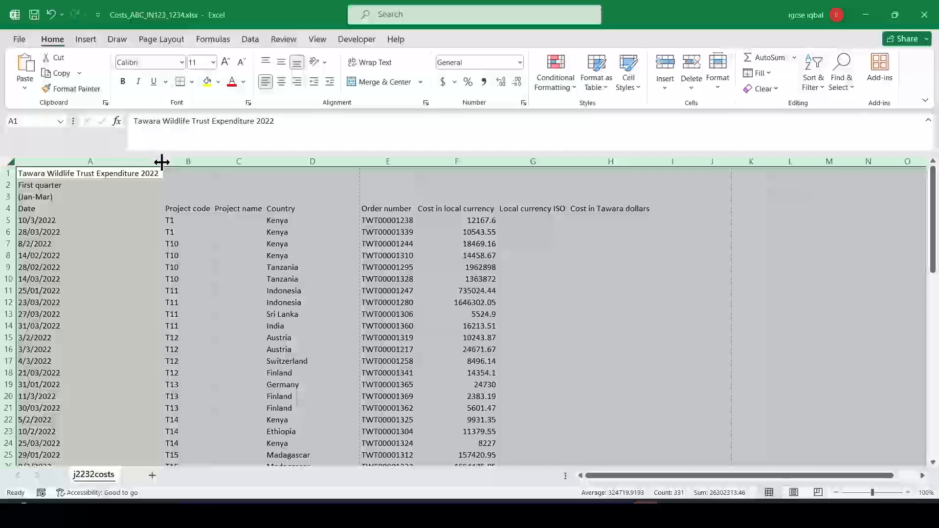
left_click(204, 178)
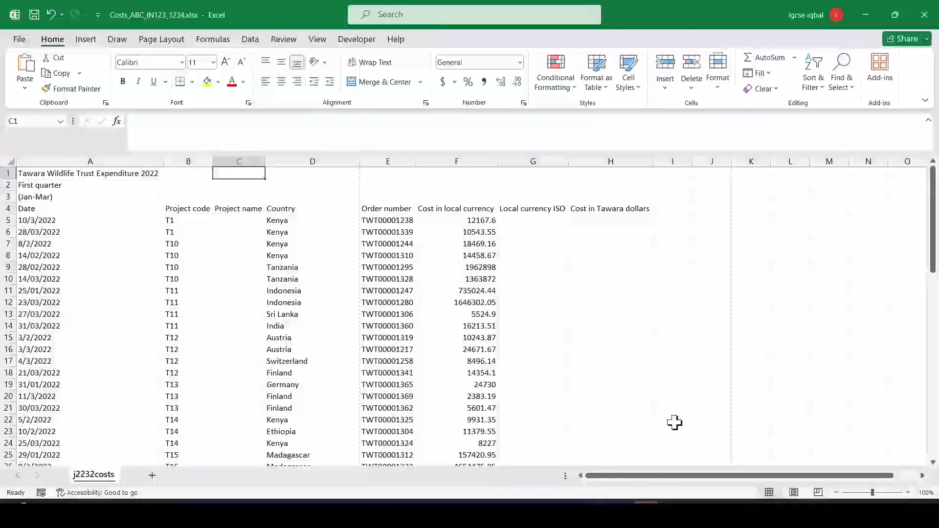
Step: Switch to the question paper and highlight "C5 to look up", "project code", "j2232project.csv" and "project name" in question 2
key("alt+Tab")
scroll(255, 356, "down", 2)
left_click(194, 279)
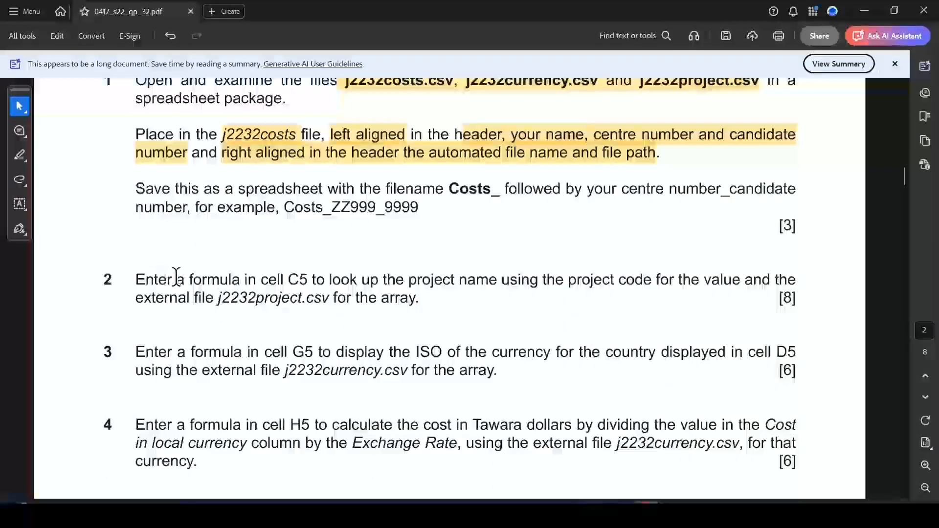
left_click_drag(287, 280, 378, 284)
left_click(417, 304)
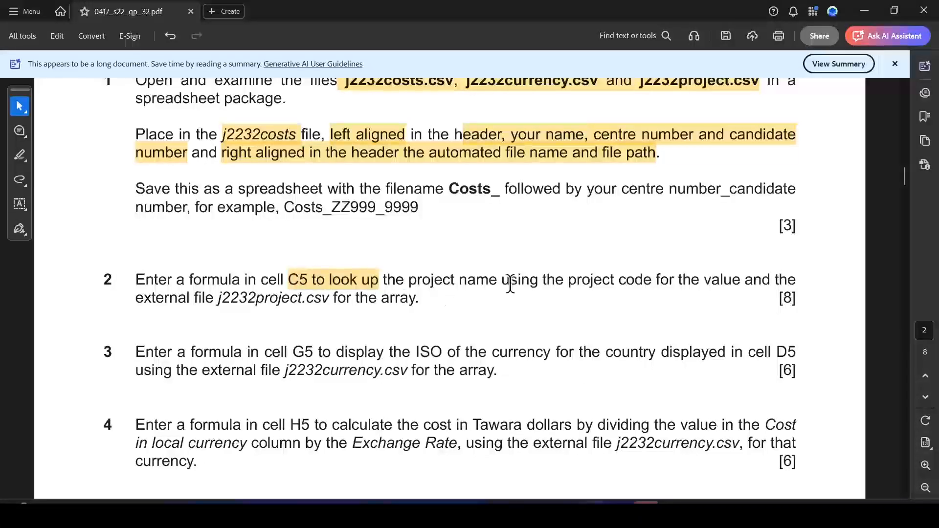
left_click_drag(563, 281, 652, 283)
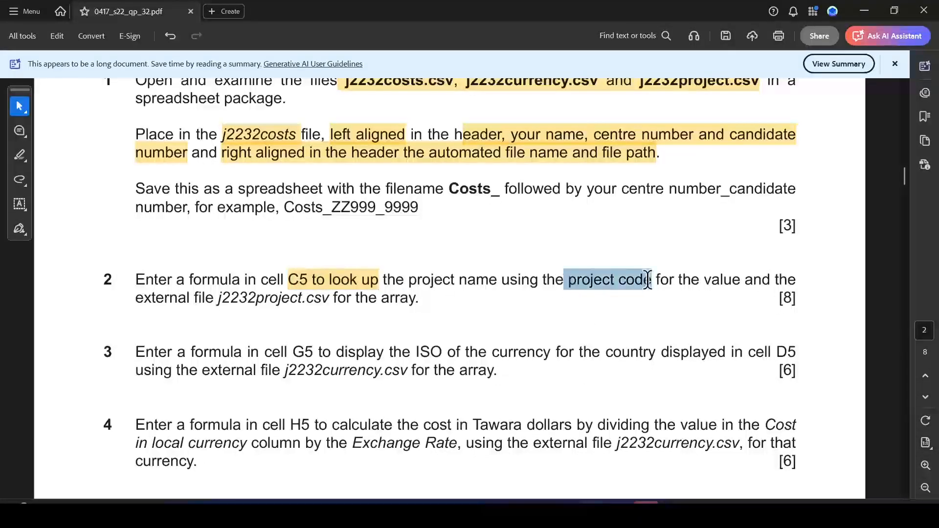
left_click(690, 305)
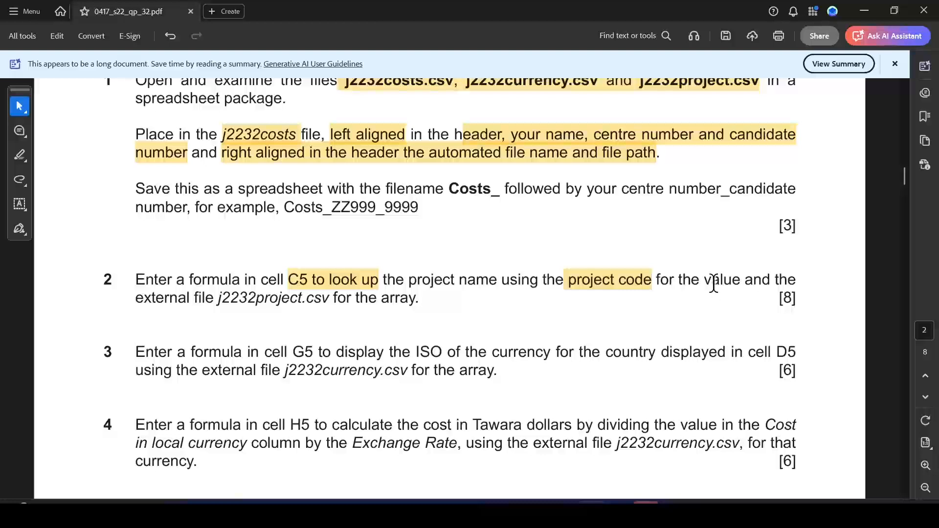
left_click_drag(218, 299, 331, 300)
left_click(366, 324)
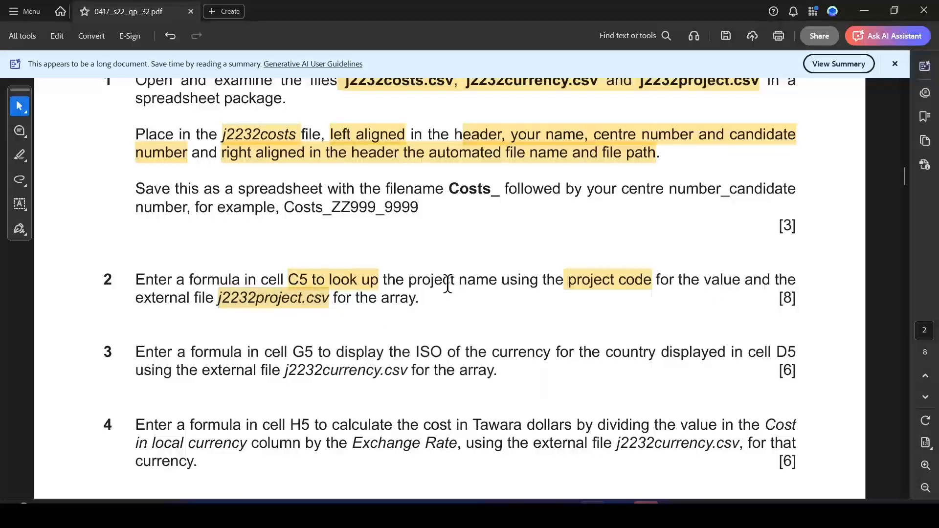
left_click_drag(407, 280, 496, 283)
left_click(518, 304)
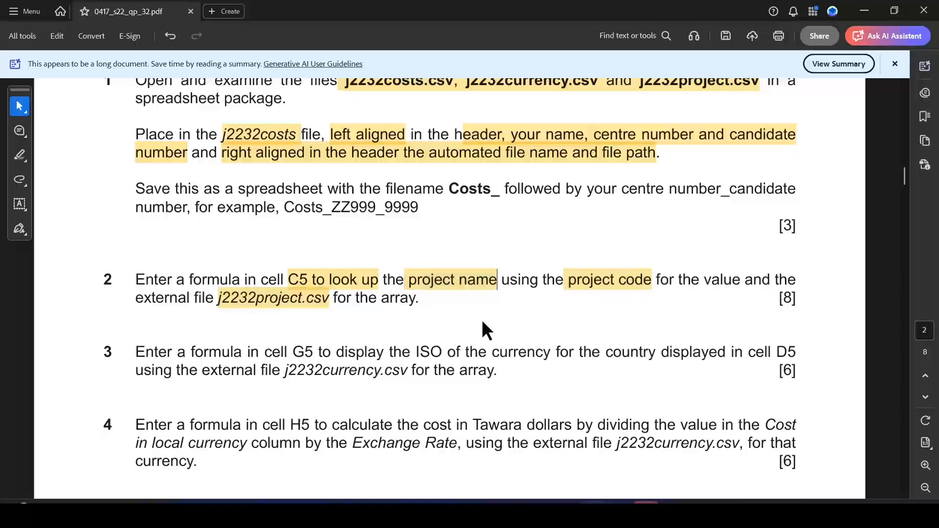
Step: Return to the Costs workbook in Excel and start a VLOOKUP formula in C5 with project code B5 as the lookup value
key("alt+Tab")
left_click(192, 220)
left_click(252, 219)
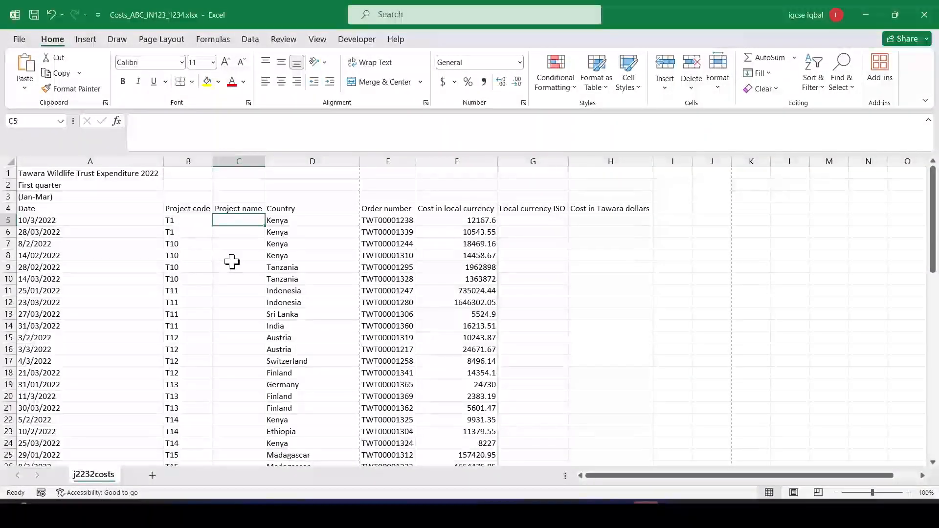
type("=VL")
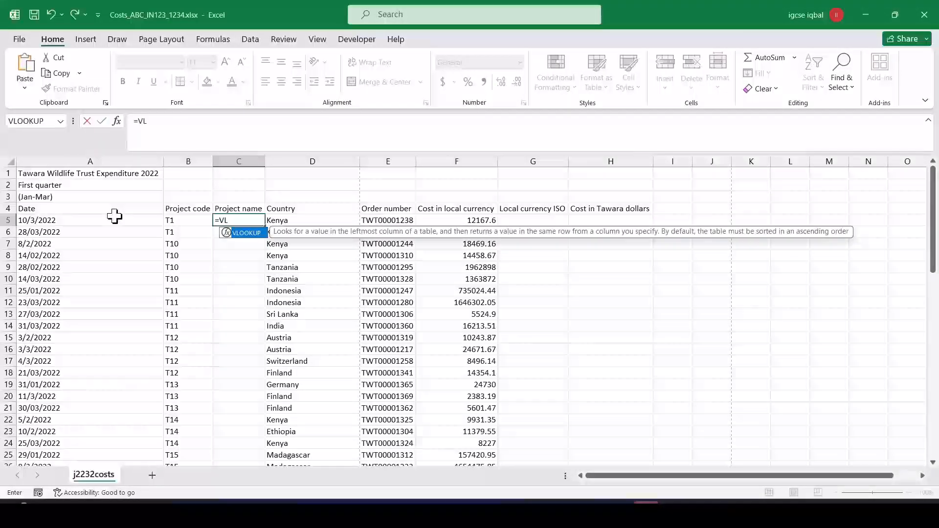
double_click(250, 233)
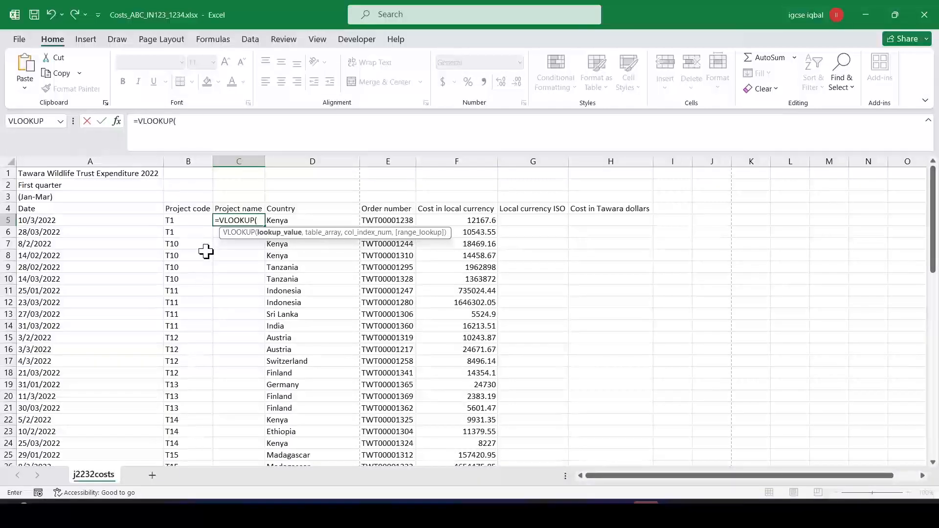
left_click(187, 220)
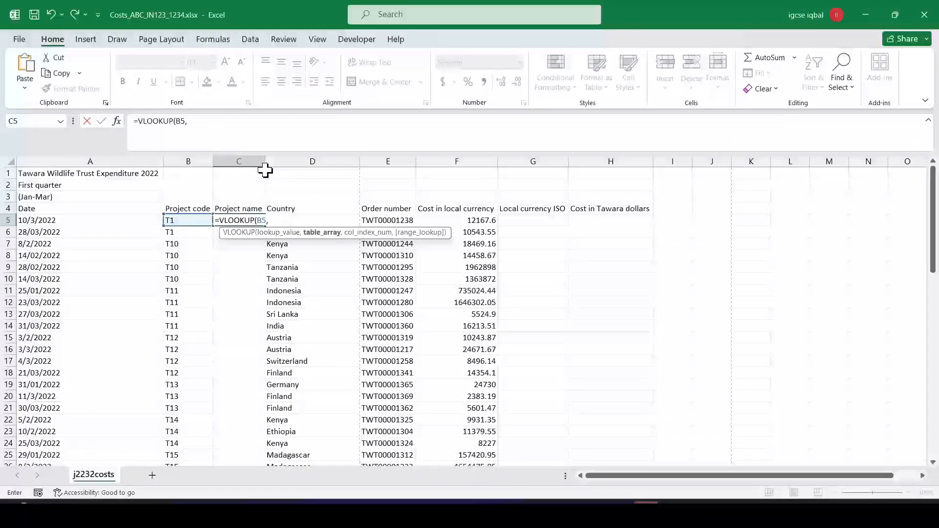
key("alt+Tab")
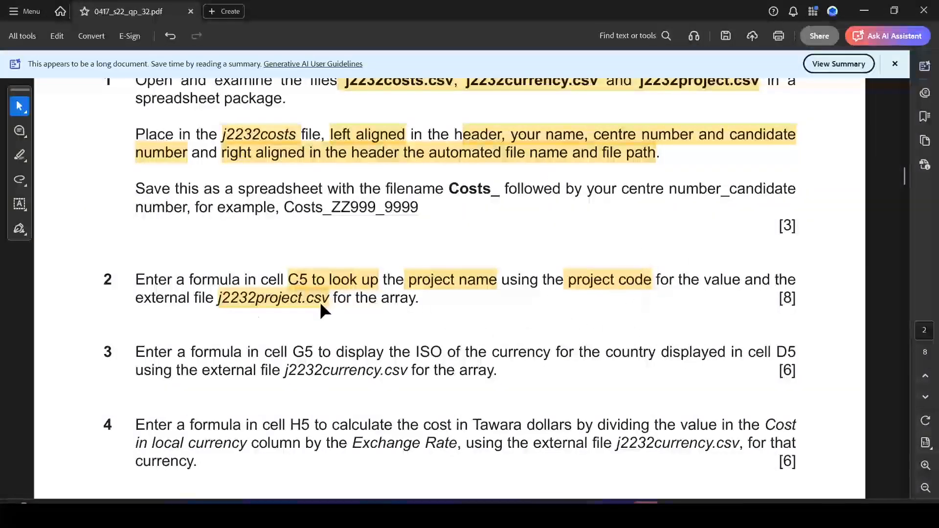
key("alt+Tab")
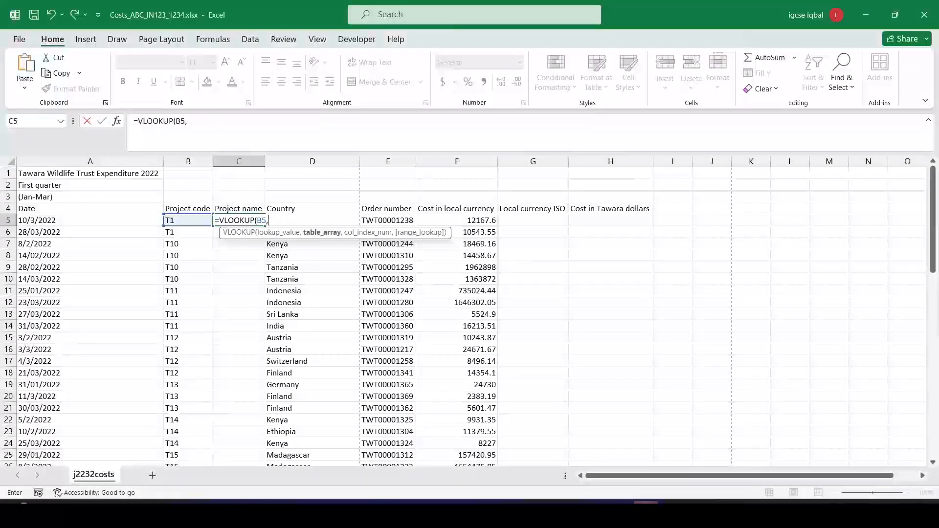
Step: Use the absolute range $A$2:$B$19 of j2232project.csv as the table array of the VLOOKUP formula
mouse_move(645, 513)
left_click(780, 457)
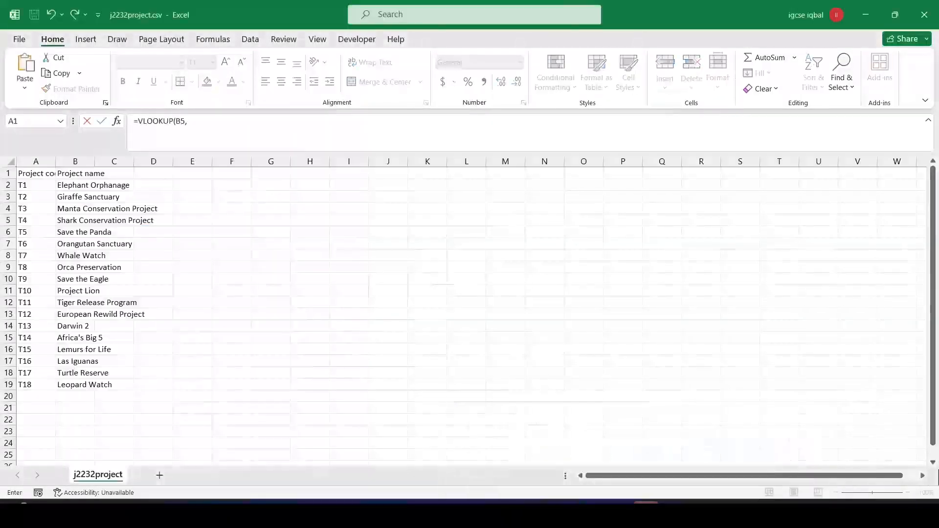
left_click_drag(35, 185, 74, 385)
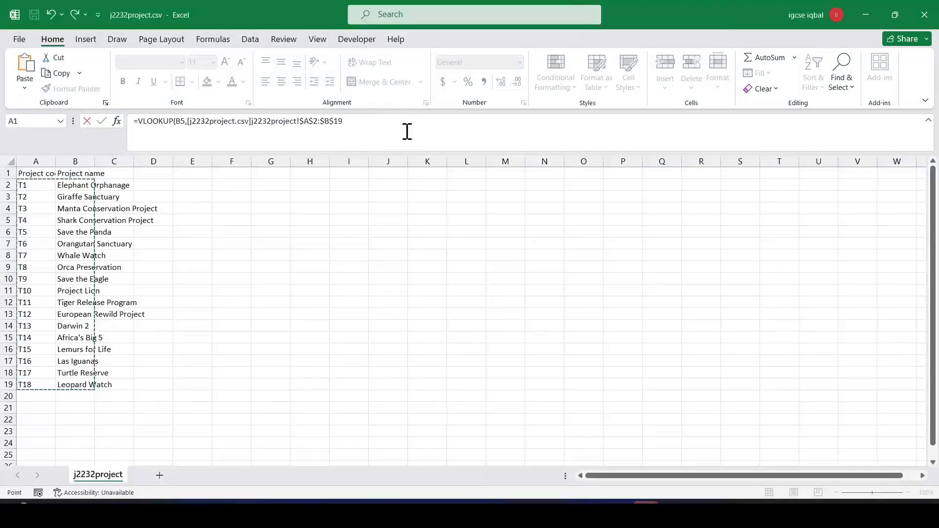
left_click(367, 127)
type(",")
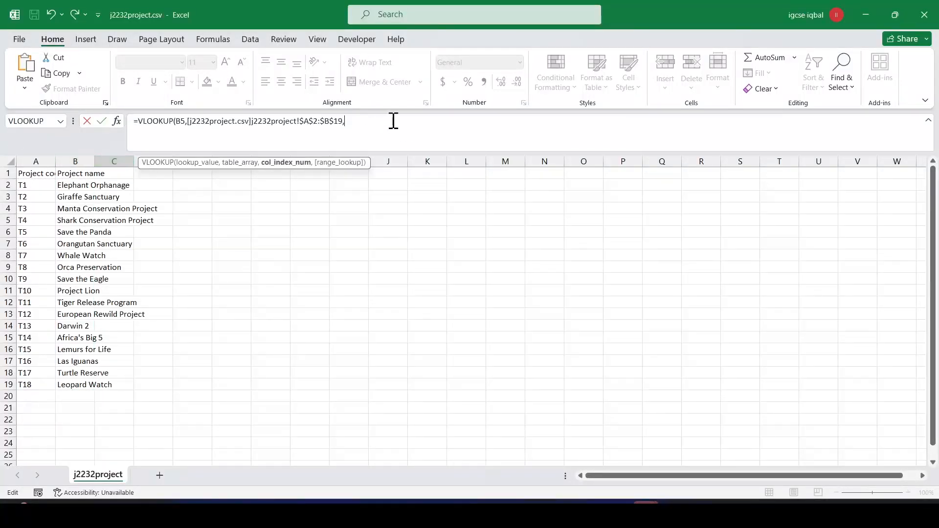
Step: Complete the VLOOKUP formula in C5 with column index 2 and range lookup 0, and fit column C to its contents
type("2,")
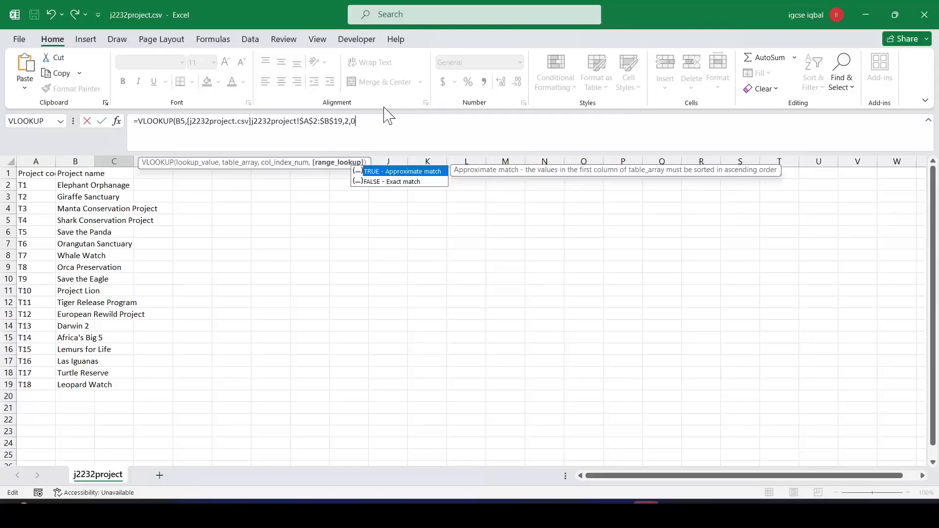
type("0)")
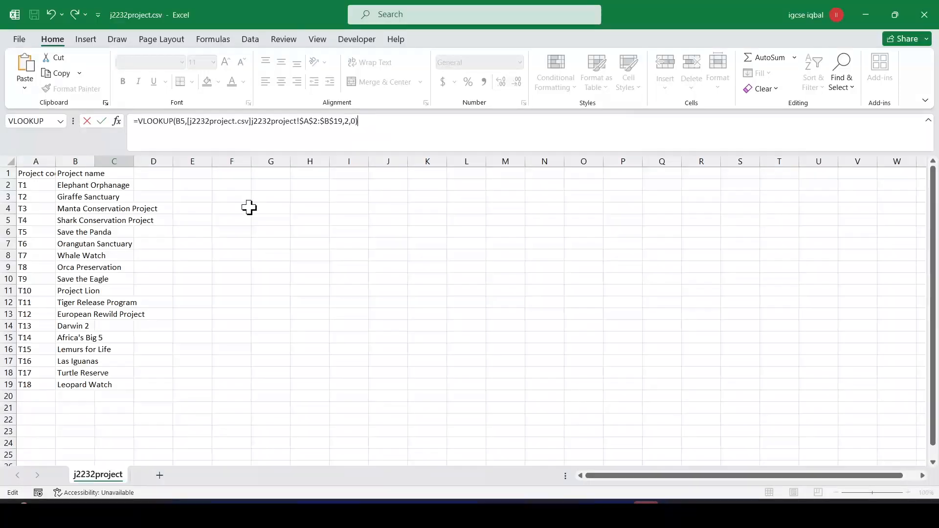
key("Return")
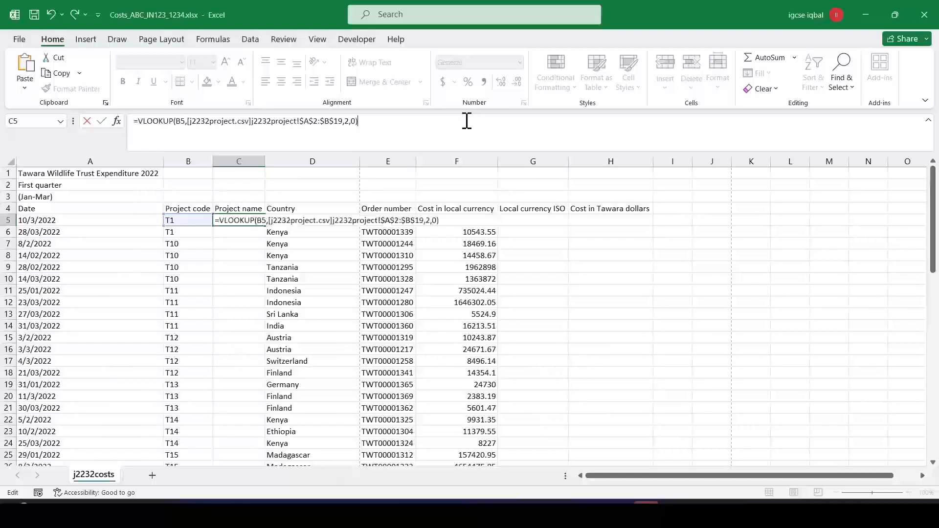
double_click(263, 163)
left_click(262, 220)
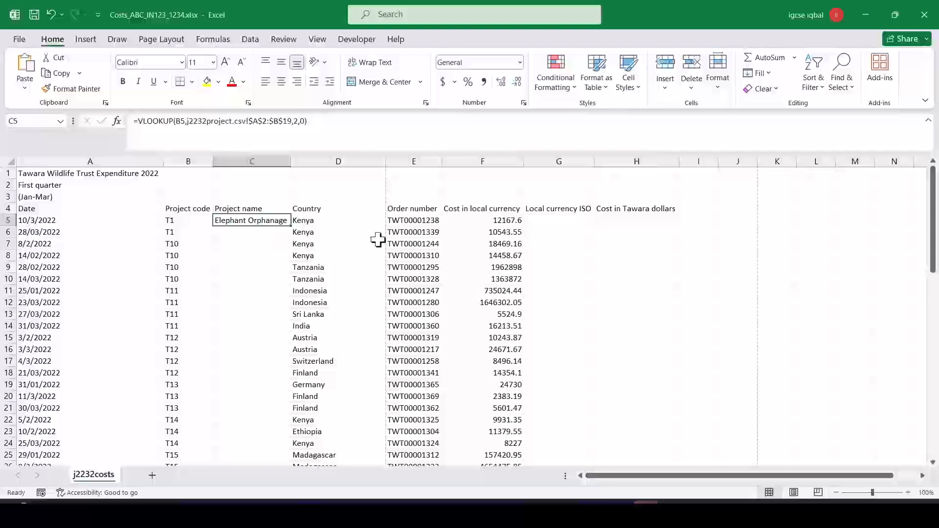
Step: Switch to the question paper and highlight "G5 to display the ISO", "country" and "j2232currency.csv" in question 3
key("alt+Tab")
key("alt+Tab")
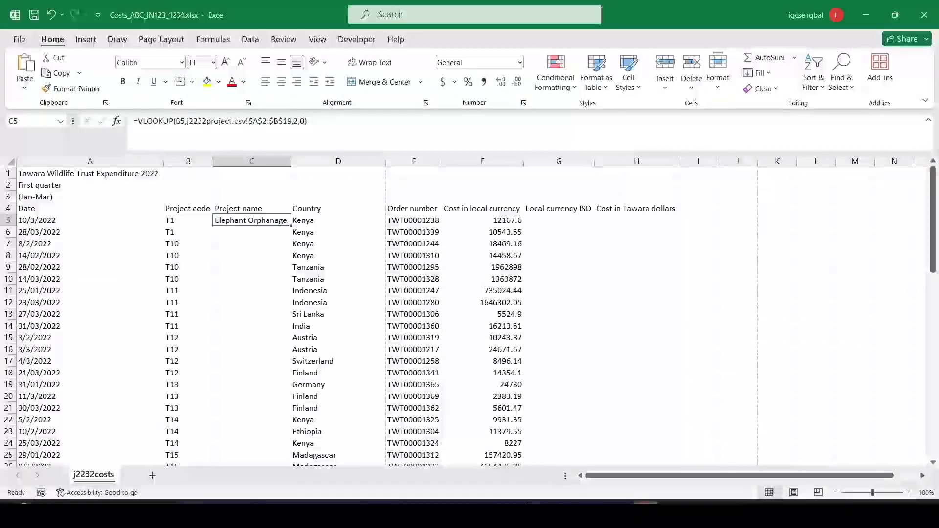
key("alt+Tab")
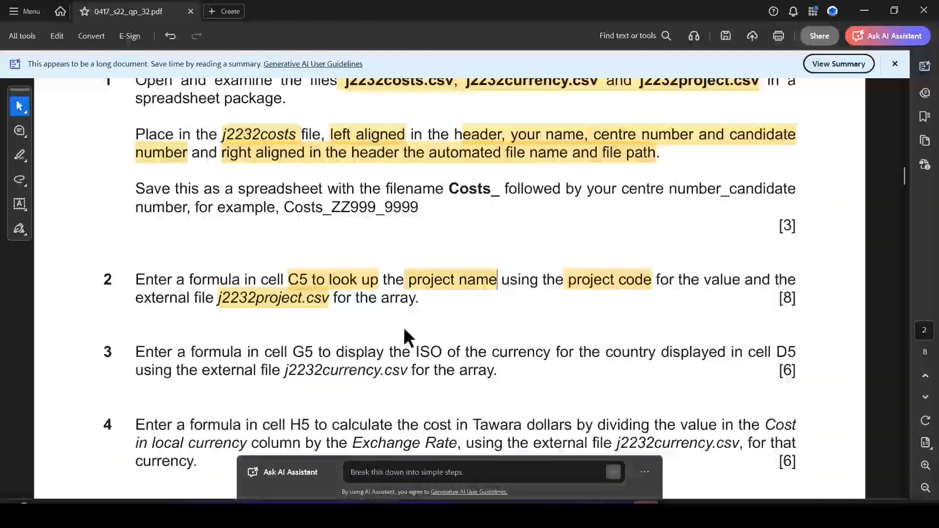
scroll(415, 310, "down", 2)
left_click_drag(291, 281, 592, 300)
left_click(479, 307)
left_click(582, 289)
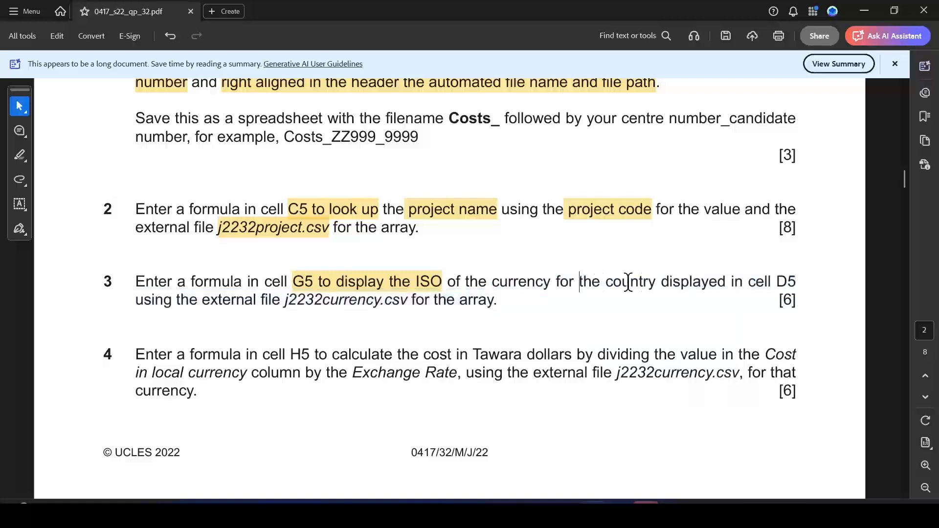
left_click_drag(662, 281, 605, 282)
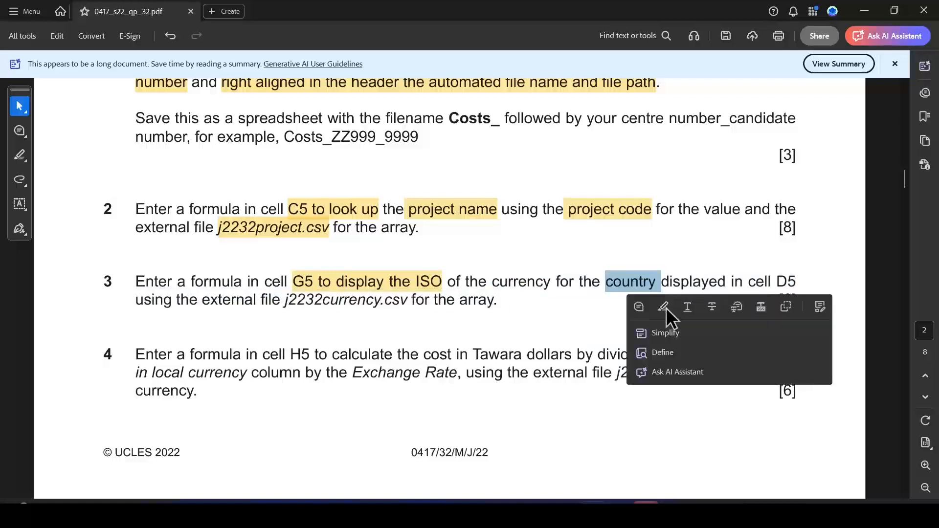
left_click(665, 309)
left_click_drag(286, 300, 407, 306)
left_click(446, 326)
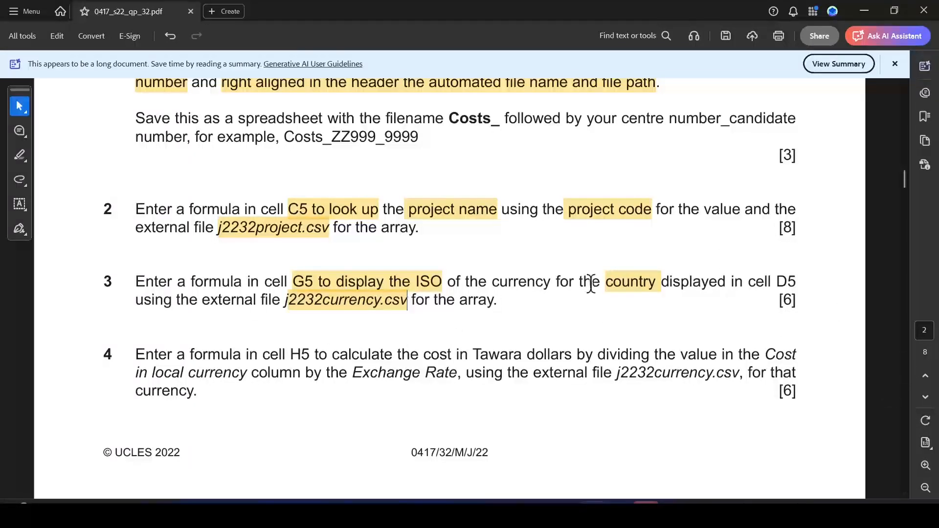
Step: Return to the Costs workbook in Excel and examine the Local currency ISO cell G5 against the country in D5
key("alt+Tab")
left_click(568, 221)
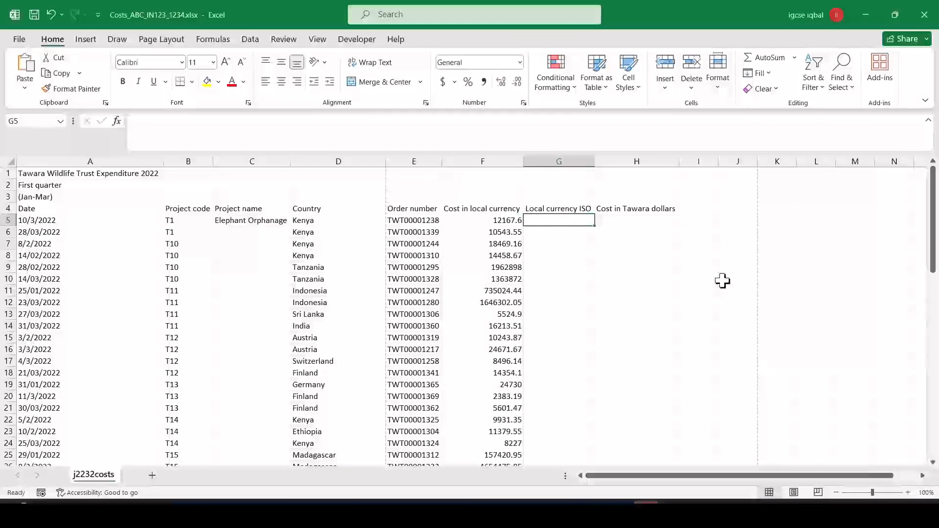
left_click(312, 223)
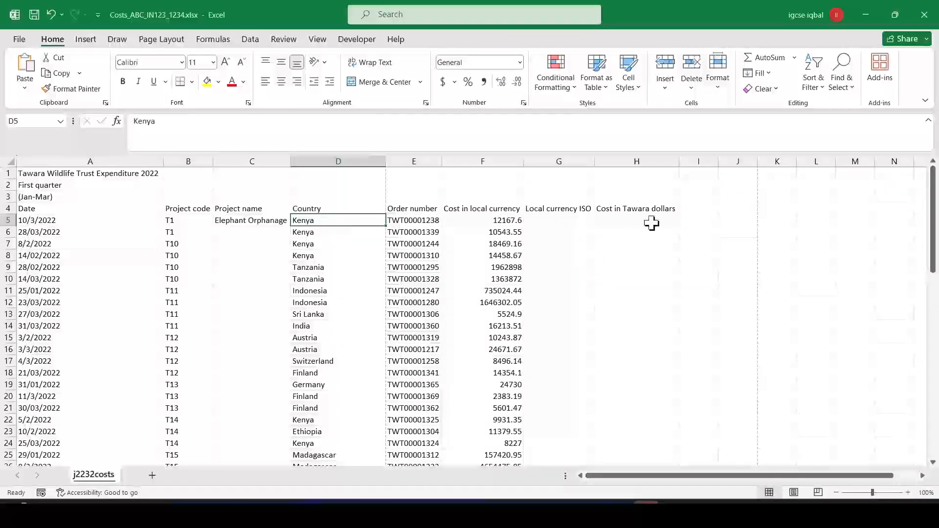
left_click(552, 221)
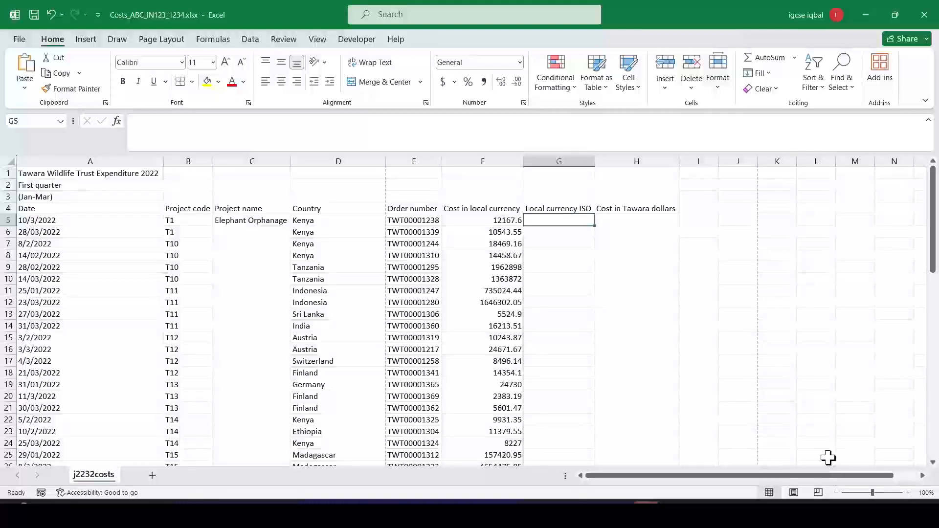
left_click(316, 221)
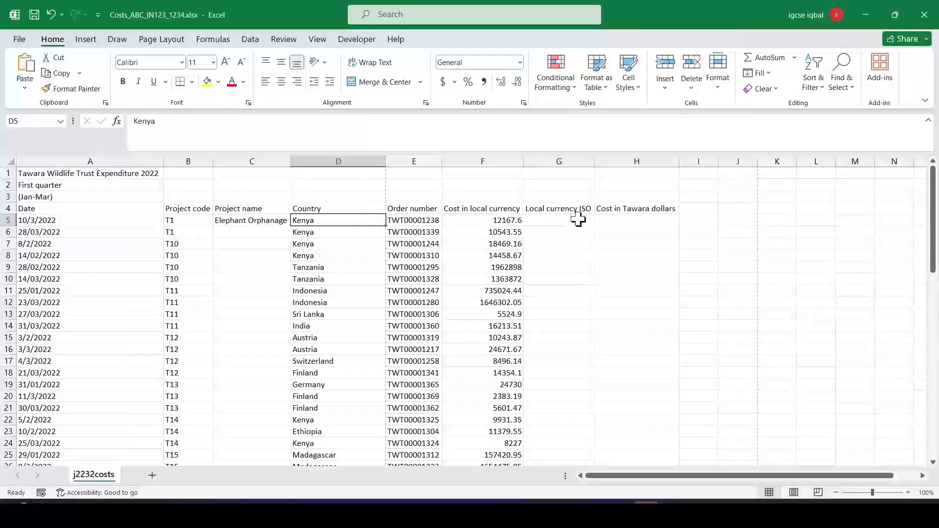
left_click(549, 221)
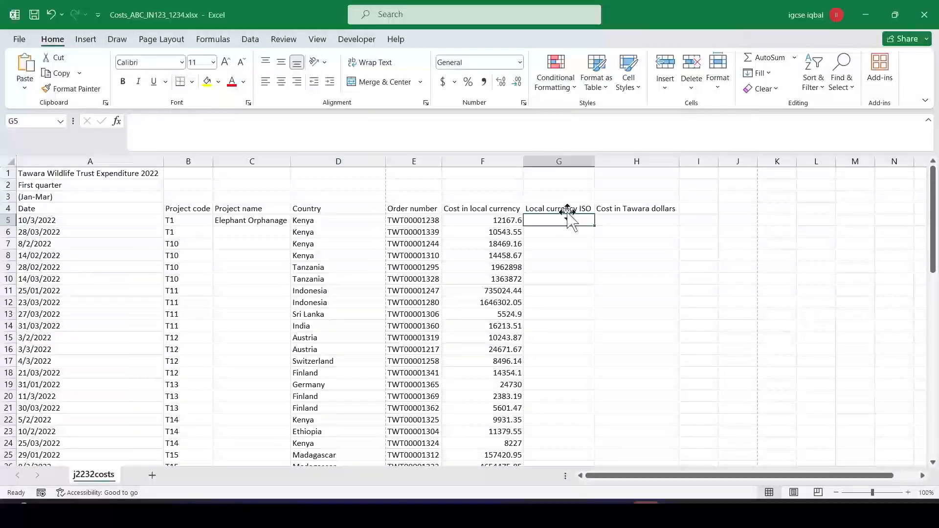
left_click(329, 220)
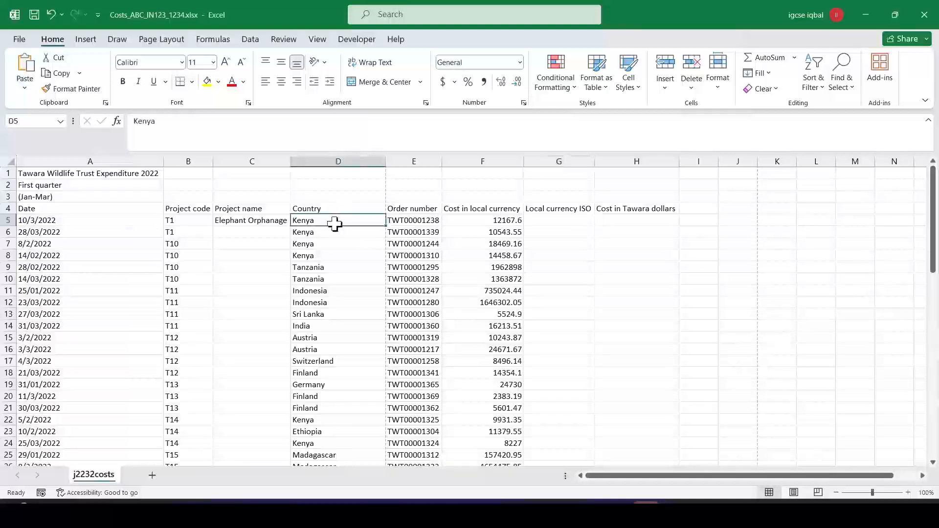
left_click(557, 223)
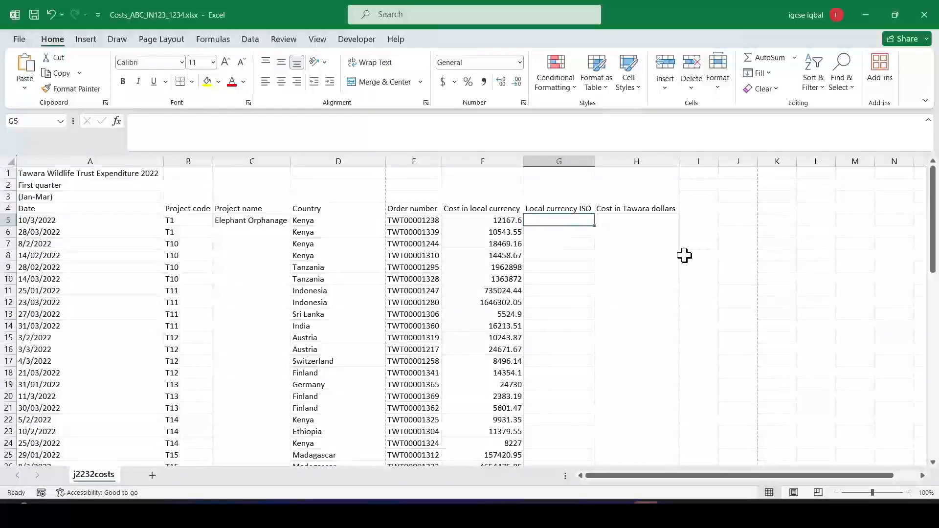
left_click(337, 219)
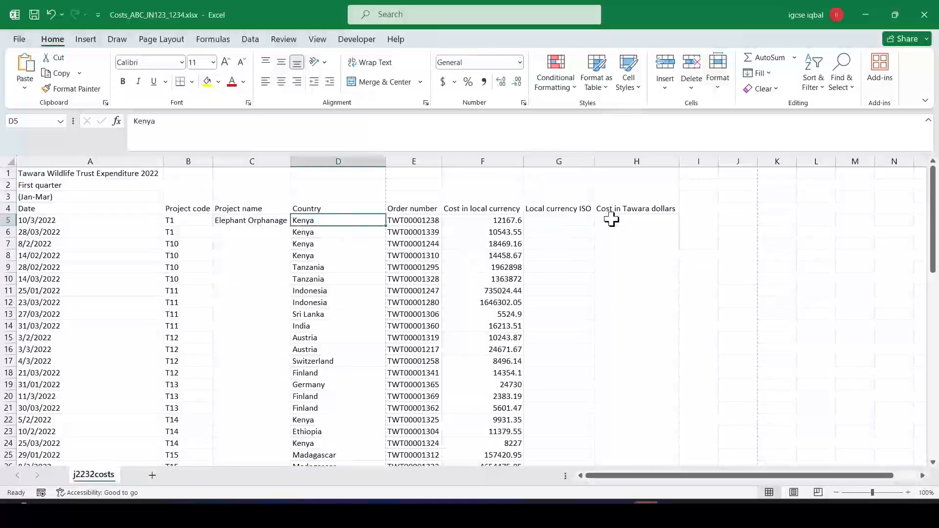
left_click(558, 221)
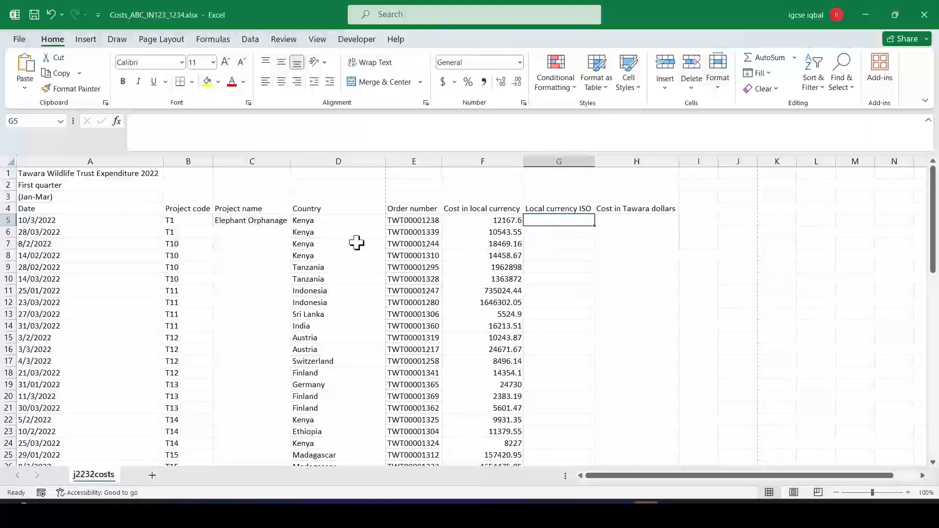
left_click(323, 220)
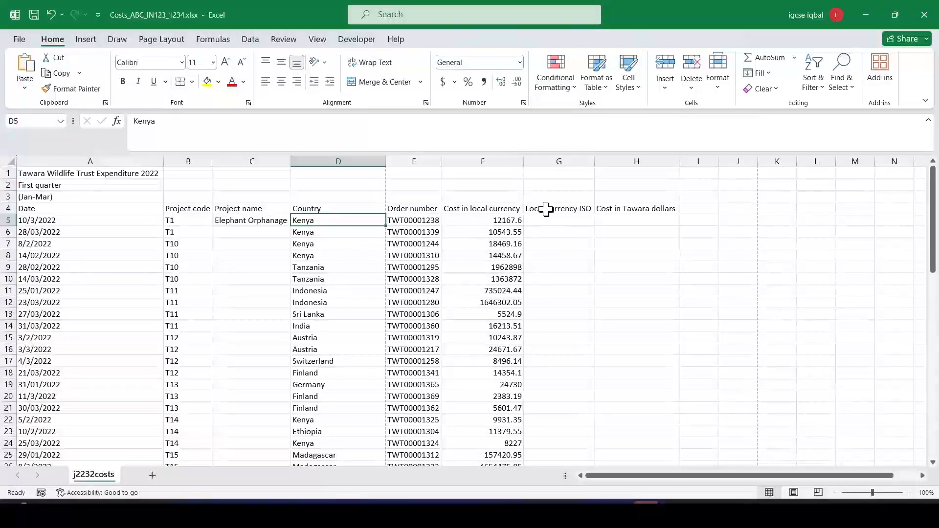
Step: Start a LOOKUP formula in G5 with the country in D5 as the lookup value
left_click(558, 220)
type("=L")
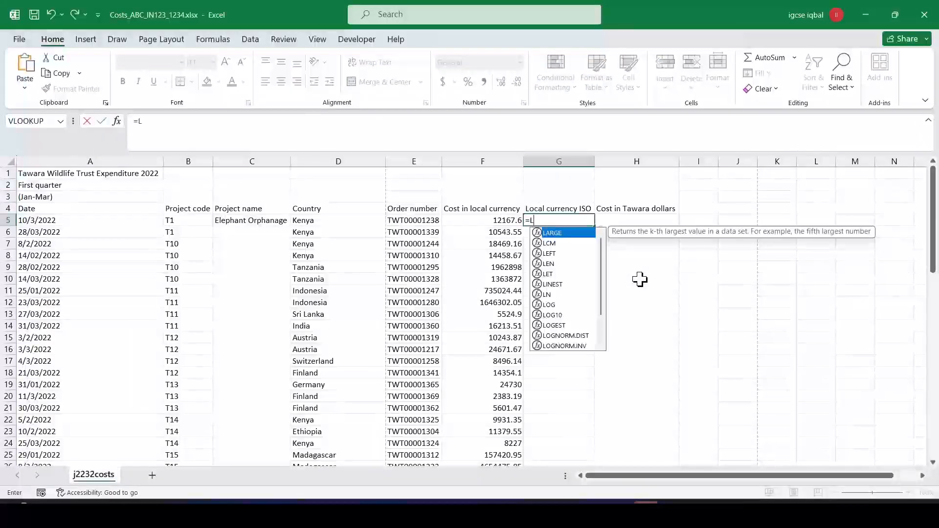
type("OO")
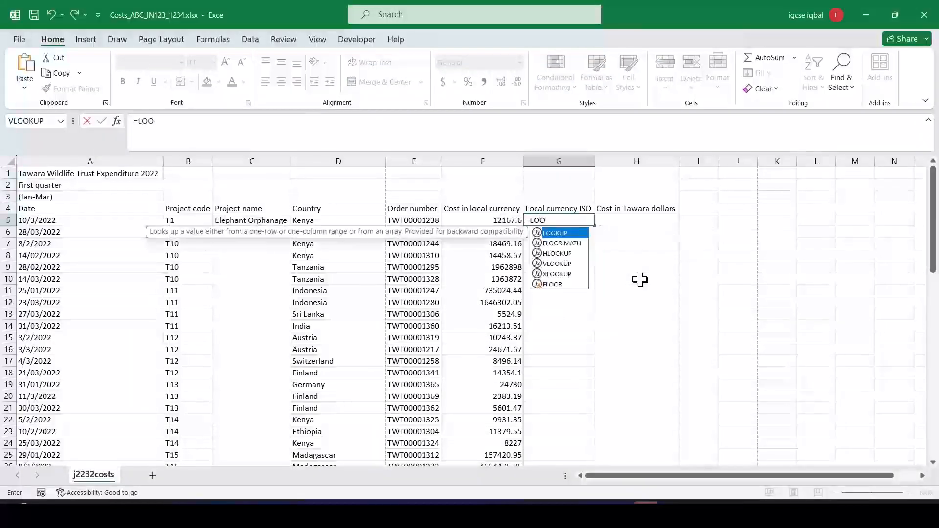
double_click(579, 233)
left_click(305, 221)
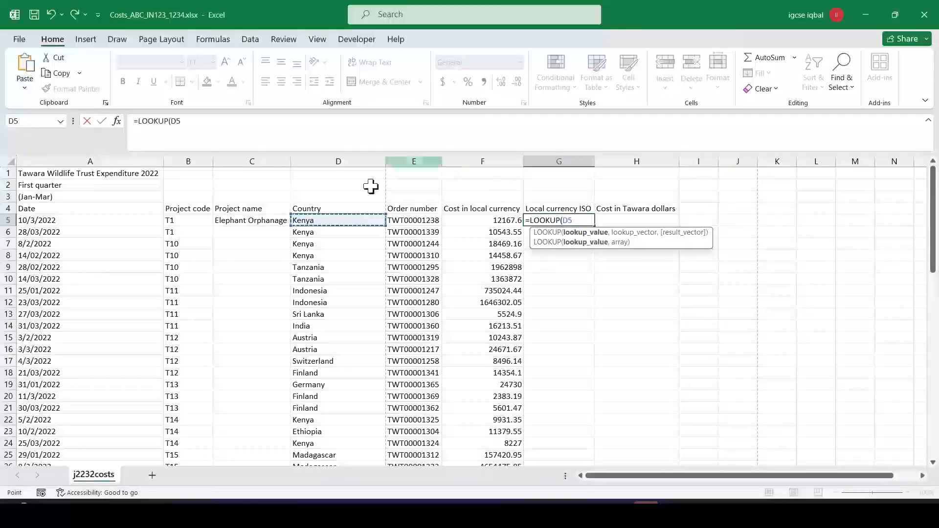
type(",")
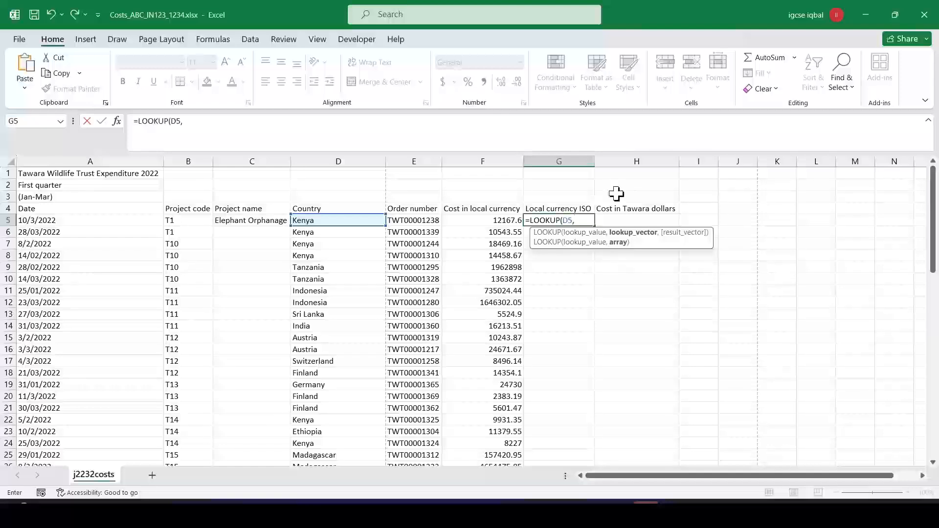
Step: Use the country range $B$3:$B$184 of j2232currency.csv as the lookup vector of the LOOKUP formula
mouse_move(645, 513)
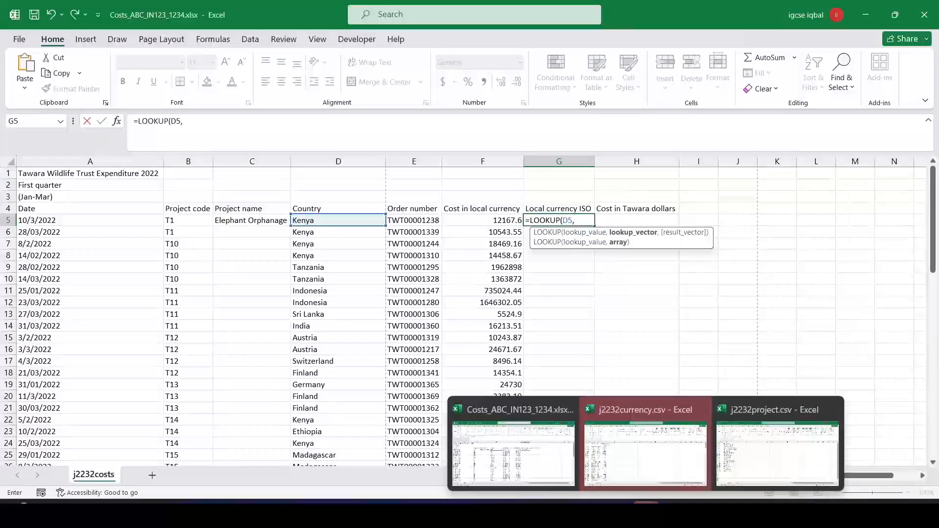
left_click(646, 455)
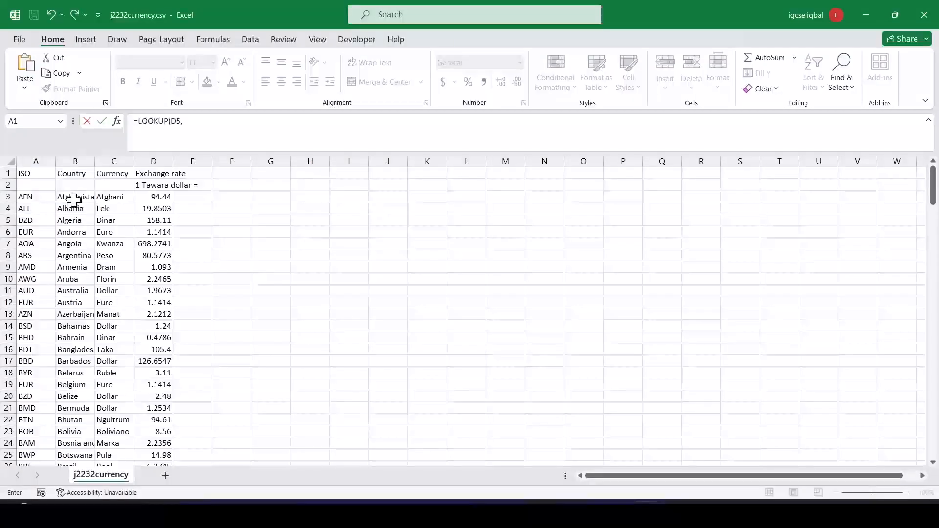
left_click_drag(74, 196, 86, 446)
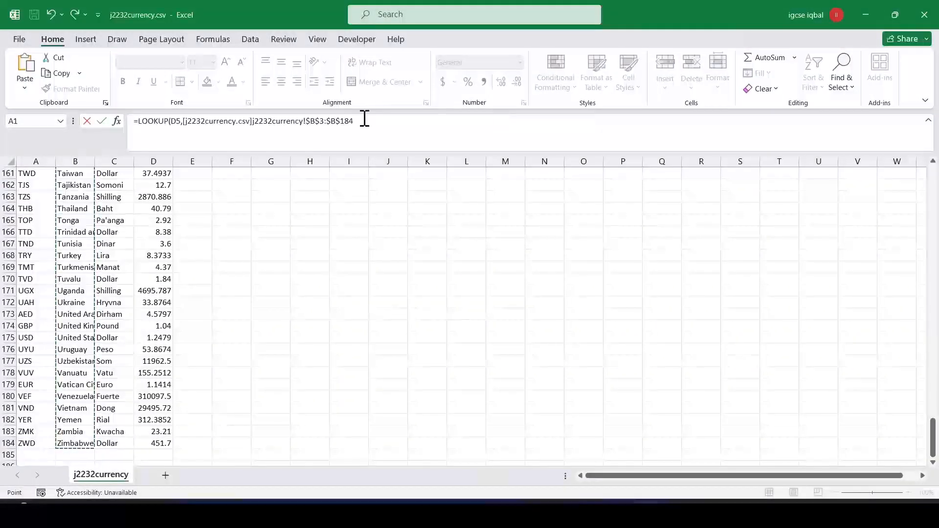
Step: Use the ISO range $A$3:$A$184 of j2232currency.csv as the result vector and complete the LOOKUP formula in G5
left_click(384, 126)
type(",")
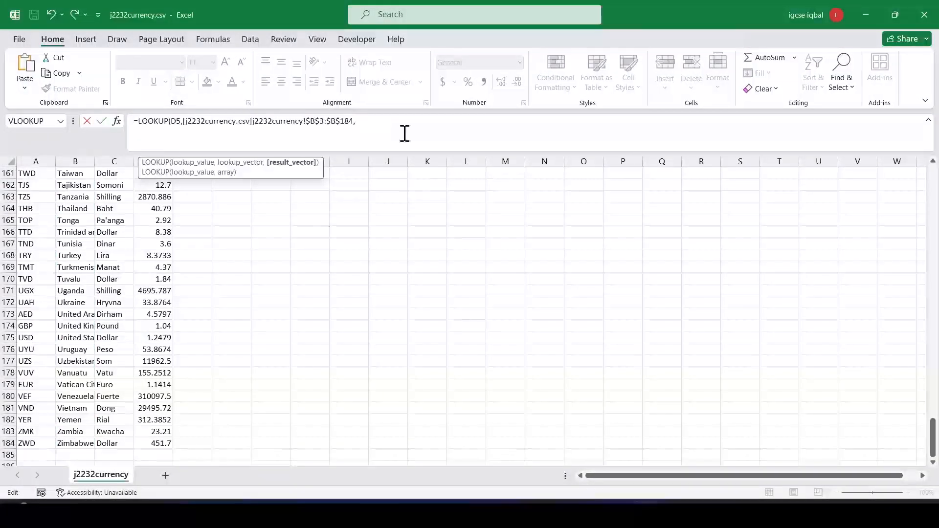
scroll(261, 342, "up", 19)
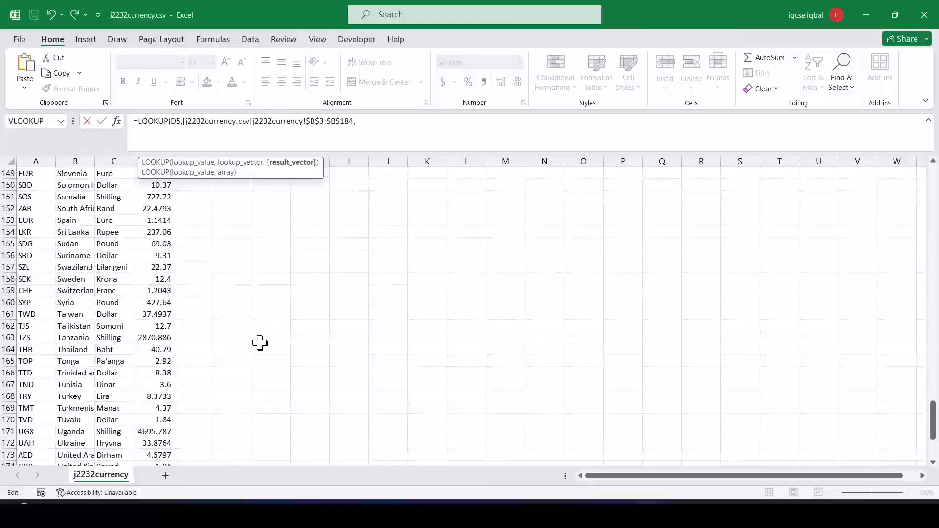
scroll(265, 343, "up", 9)
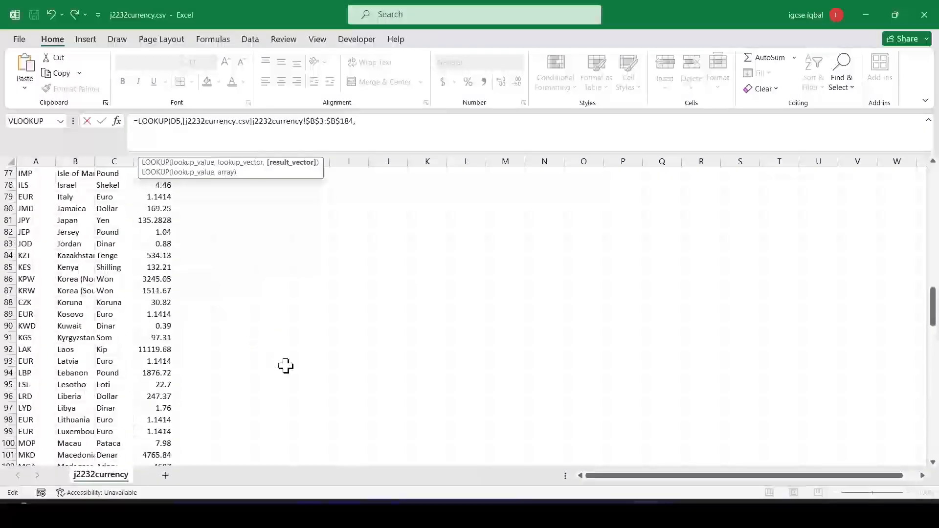
scroll(244, 299, "up", 20)
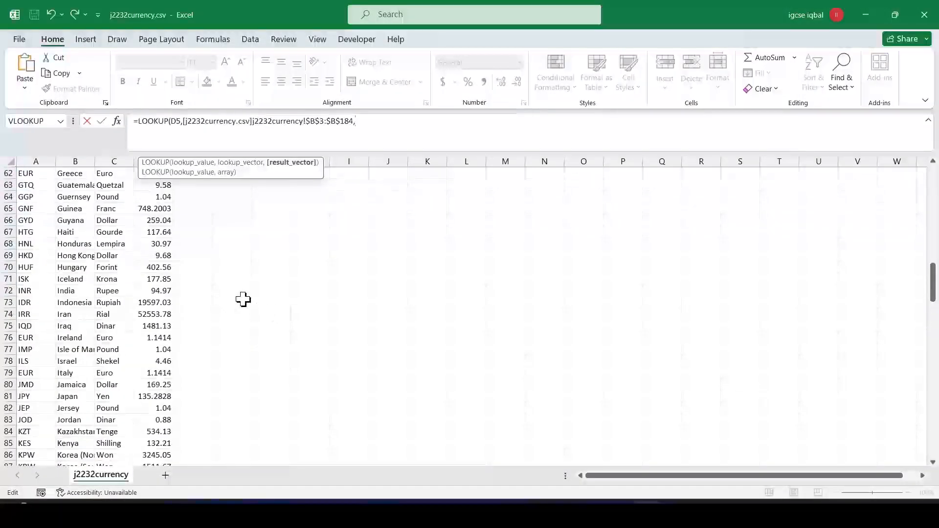
scroll(239, 286, "up", 2)
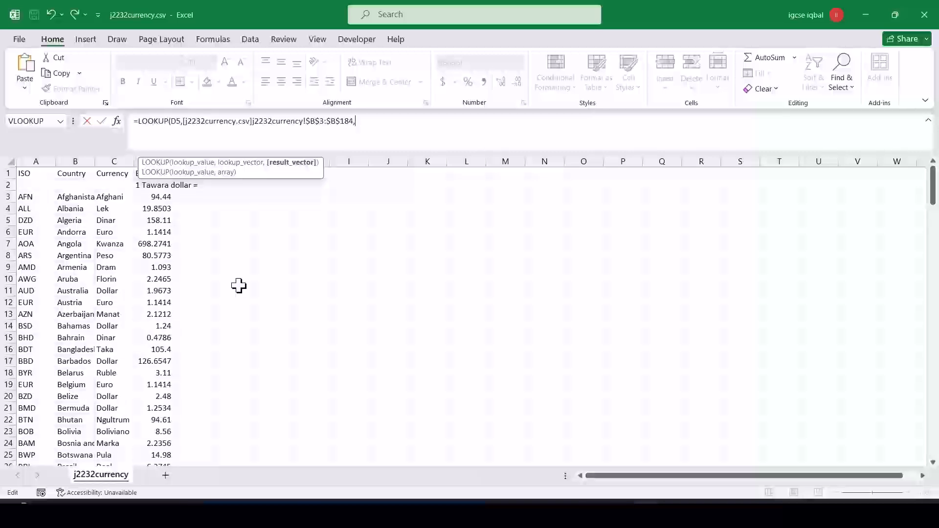
left_click_drag(36, 197, 41, 443)
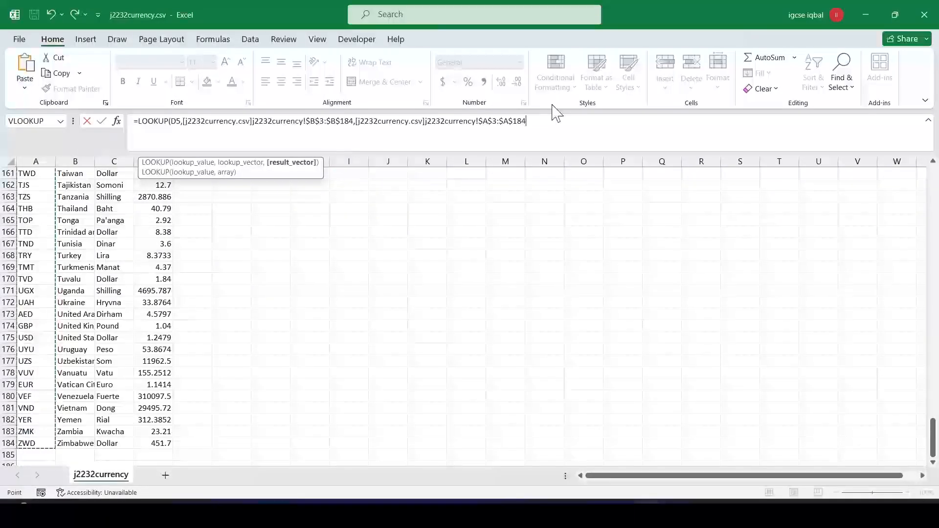
type(")")
key("Return")
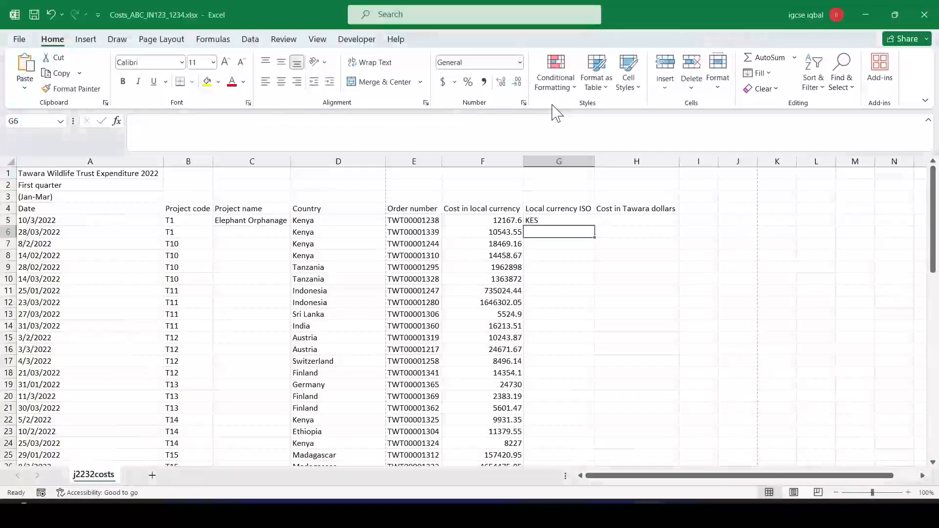
Step: Compare the currency ISO code in G5 with the country in D5
left_click(324, 220)
left_click(554, 218)
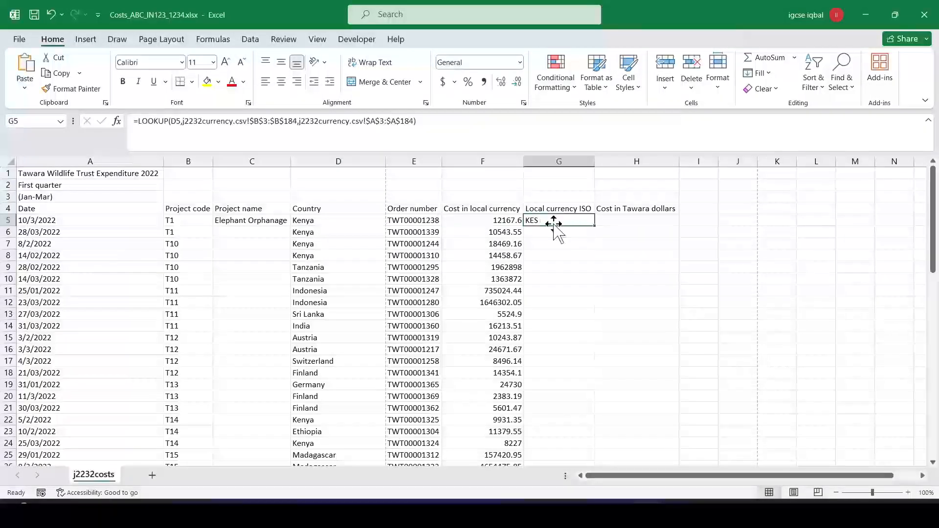
left_click(324, 214)
left_click(538, 219)
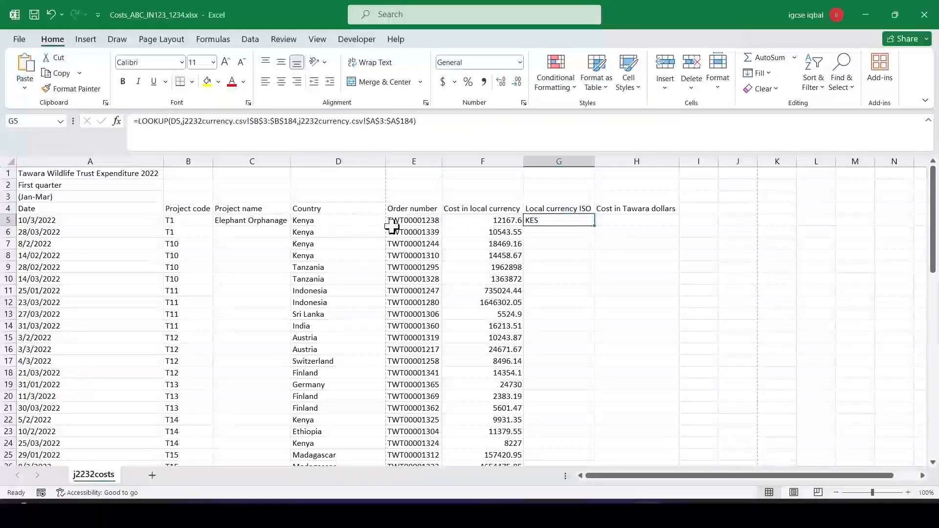
left_click(325, 223)
left_click(561, 220)
Step: Examine the ISO and Country columns in the j2232currency.csv workbook and return to the Costs workbook
key("alt+Tab")
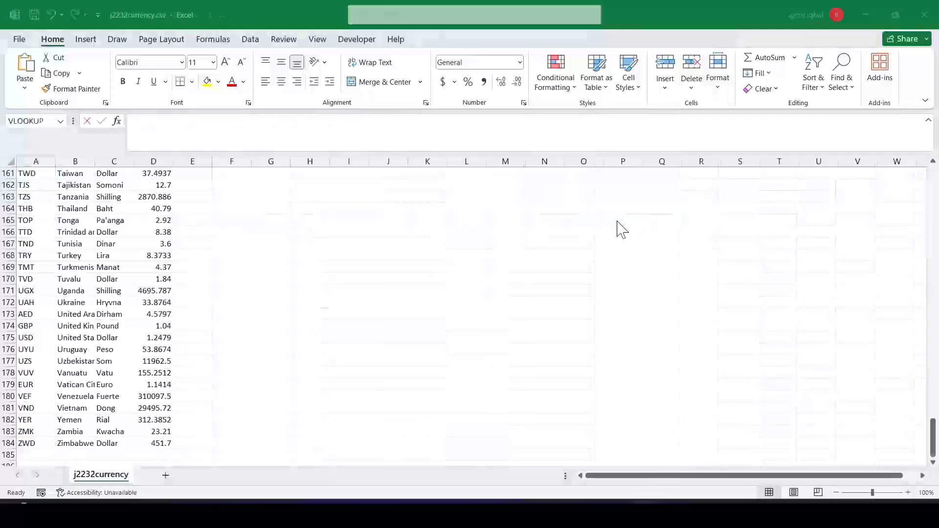
scroll(78, 209, "up", 20)
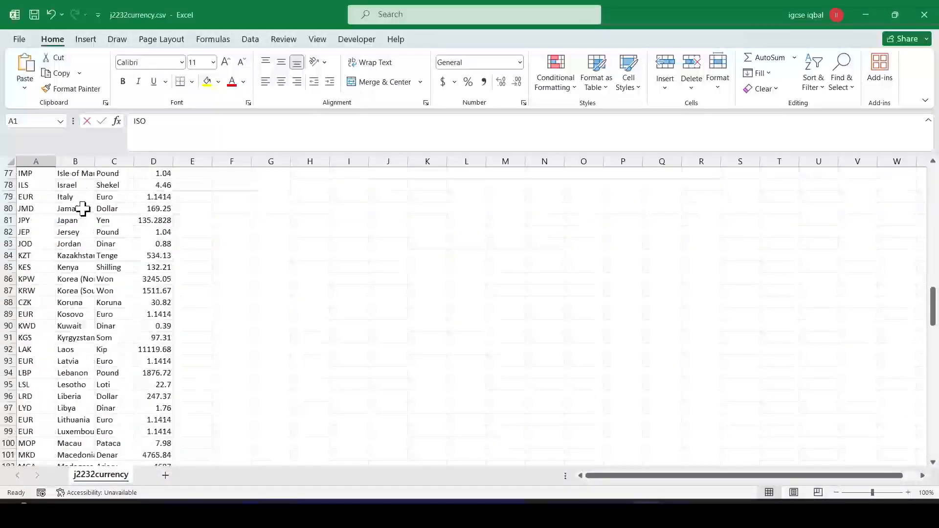
scroll(83, 205, "up", 10)
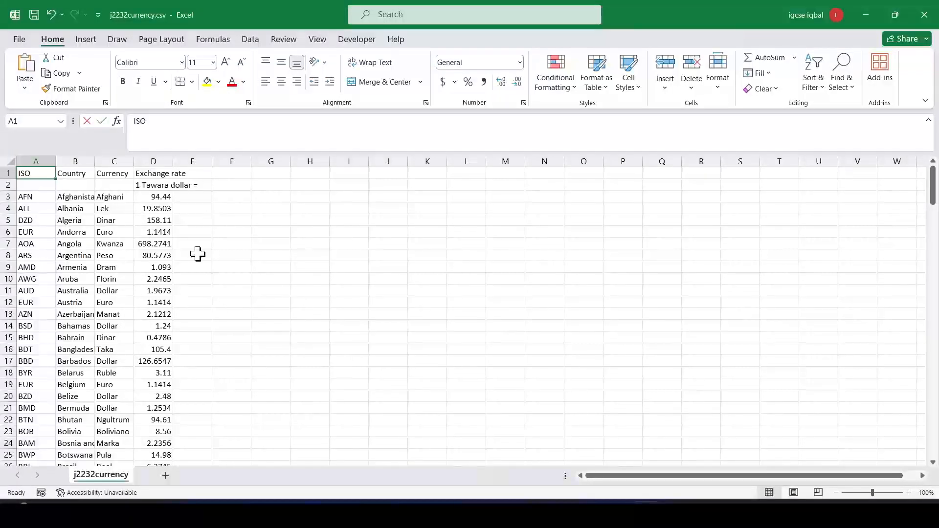
left_click(34, 156)
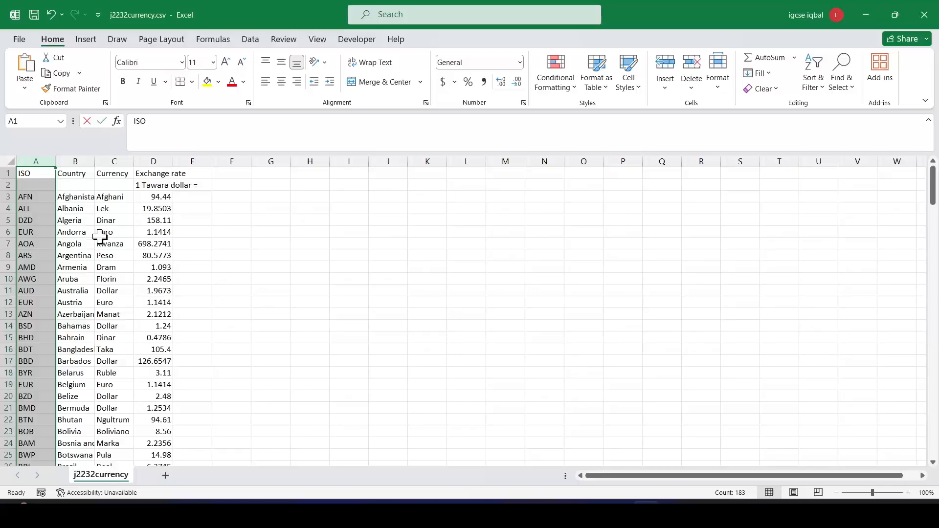
left_click(40, 197)
left_click(67, 196)
left_click(44, 196)
key("alt+Tab")
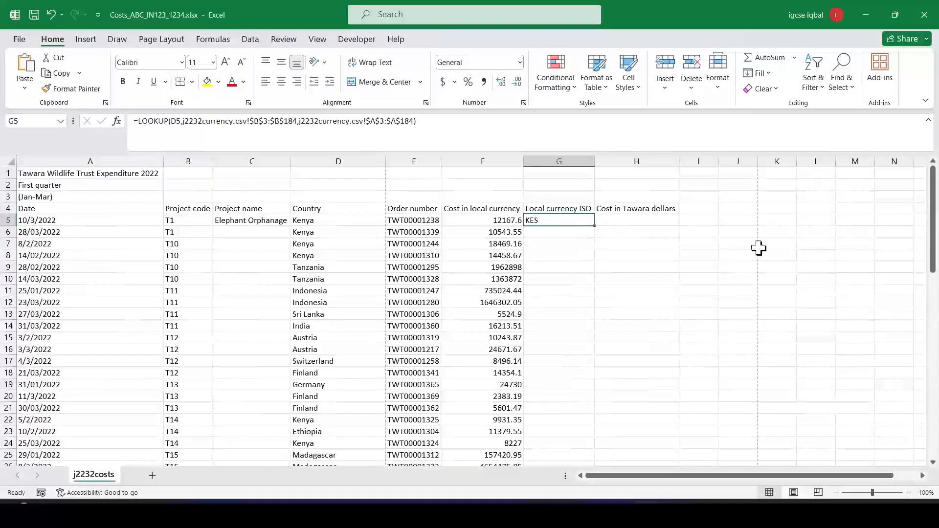
Step: Select the Cost in Tawara dollars cell H5 and switch to question 4 of the question paper in Acrobat
left_click(630, 221)
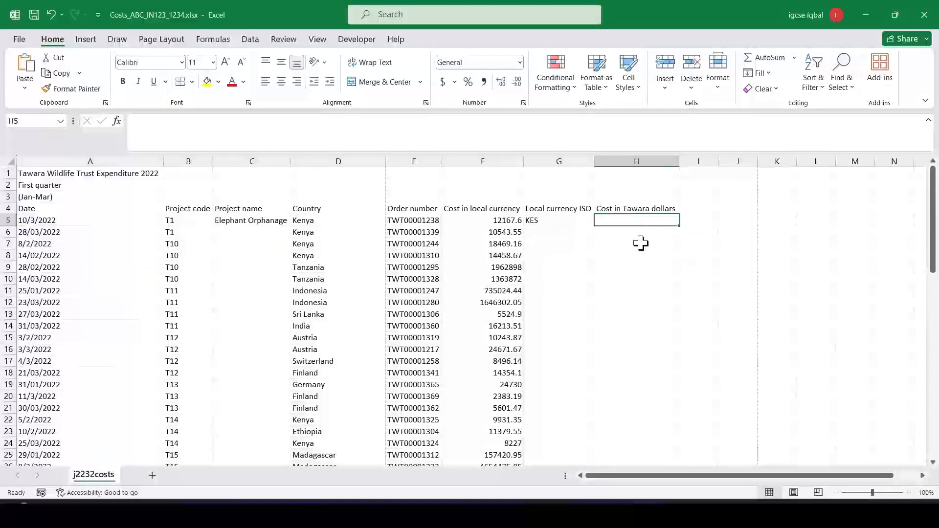
key("alt+Tab")
left_click(719, 511)
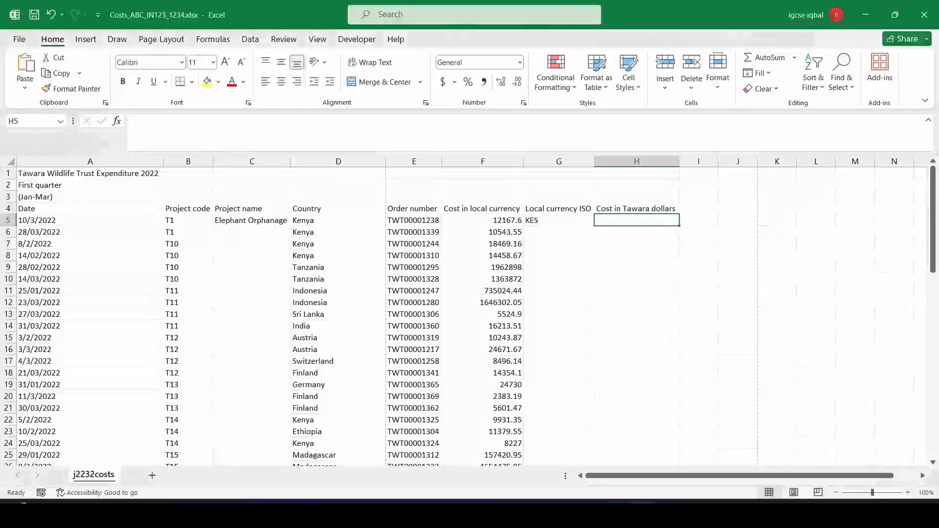
left_click(600, 506)
scroll(257, 346, "down", 2)
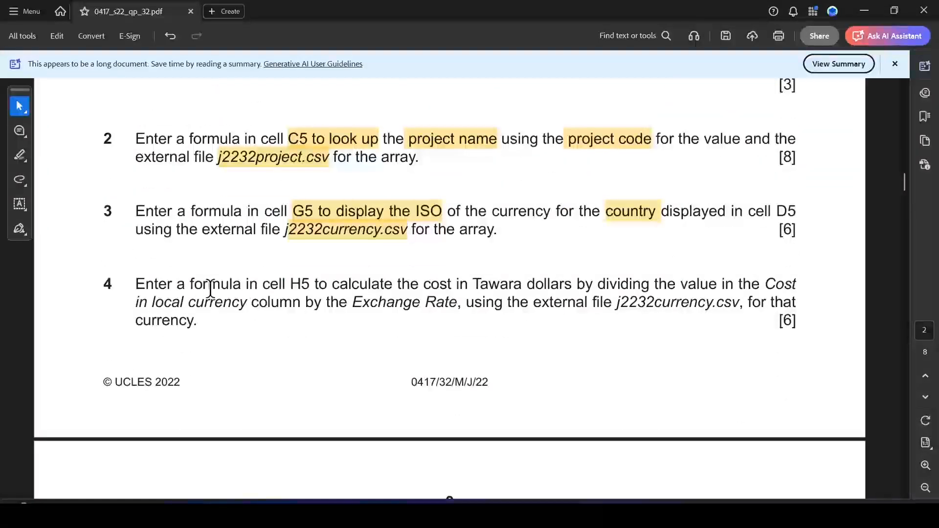
Step: Highlight "H5 to calculate the cost in Tawara dollars" and "value in the Cost in local currency column" in question 4
left_click_drag(292, 284, 571, 286)
left_click(592, 307)
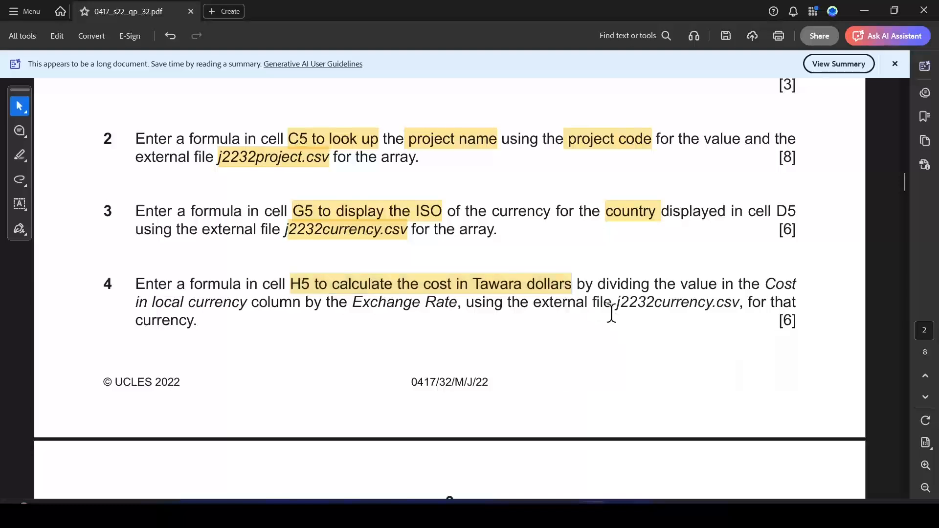
left_click_drag(681, 284, 299, 308)
left_click(330, 326)
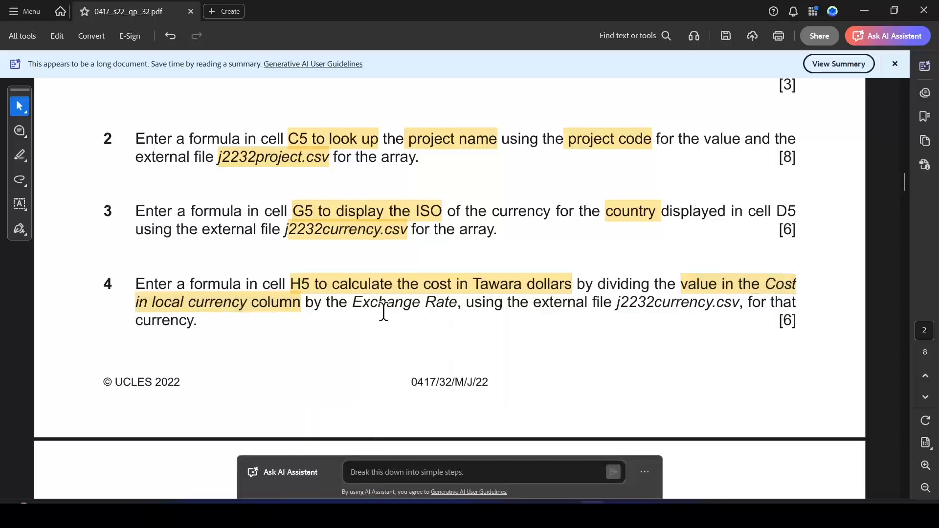
Step: Highlight "Exchange Rate" and underline the file name j2232currency.csv in question 4
left_click_drag(356, 306, 457, 307)
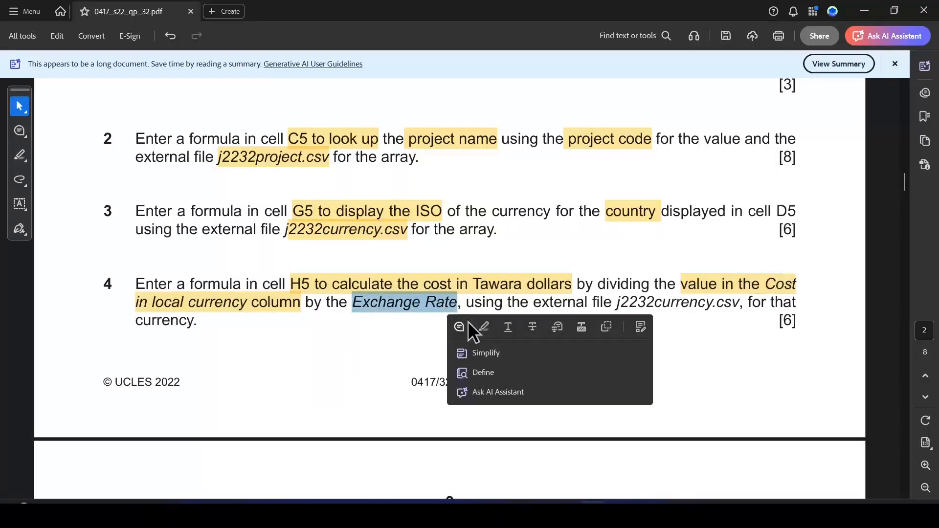
left_click(477, 327)
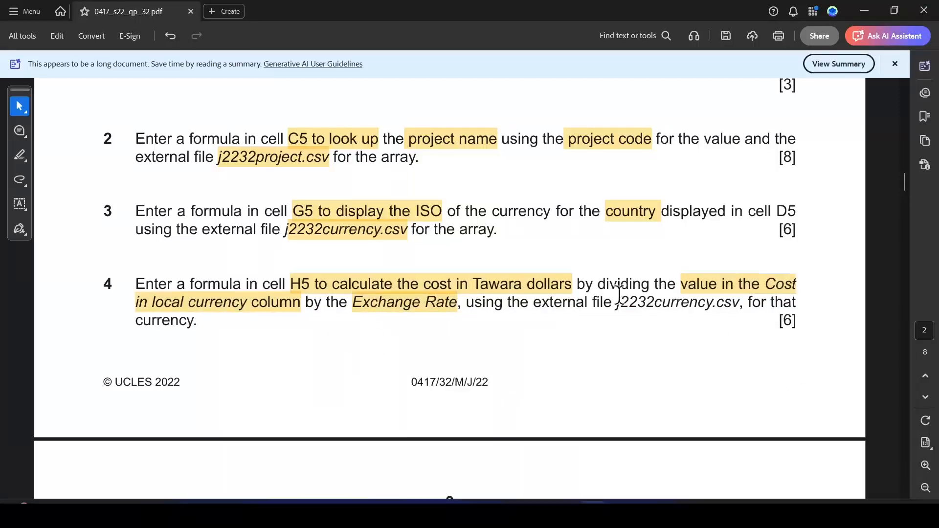
left_click_drag(619, 302, 743, 302)
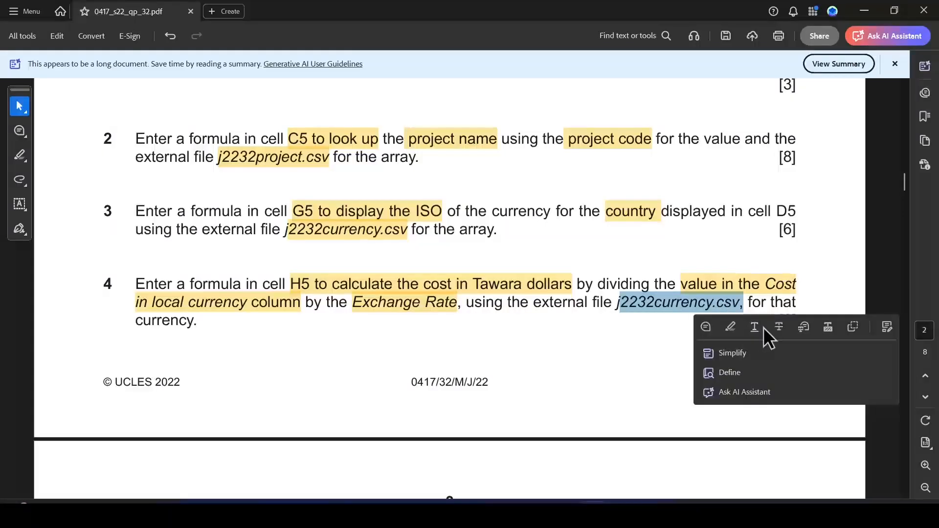
left_click(754, 326)
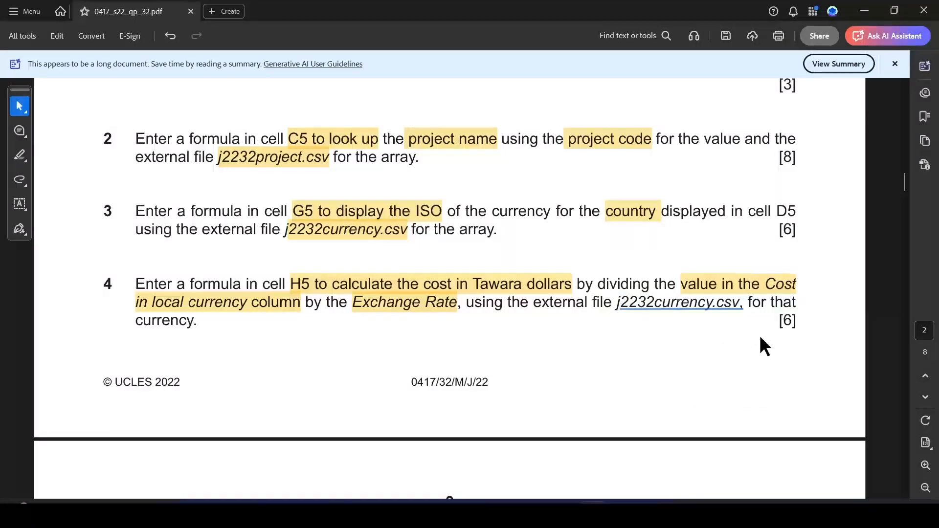
Step: Return to the Costs workbook in Excel and start a VLOOKUP formula in H5 with the country in D5 as the lookup value
key("alt+Tab")
mouse_move(645, 513)
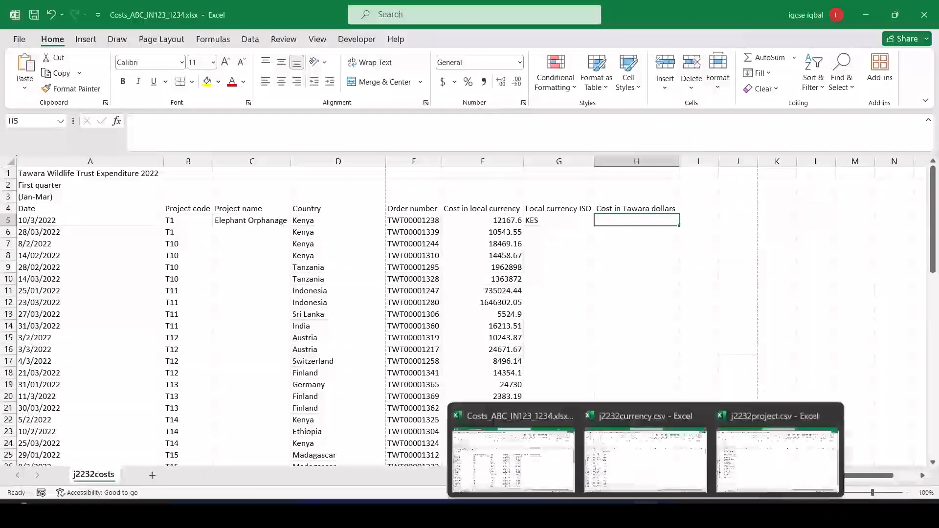
type("=VL")
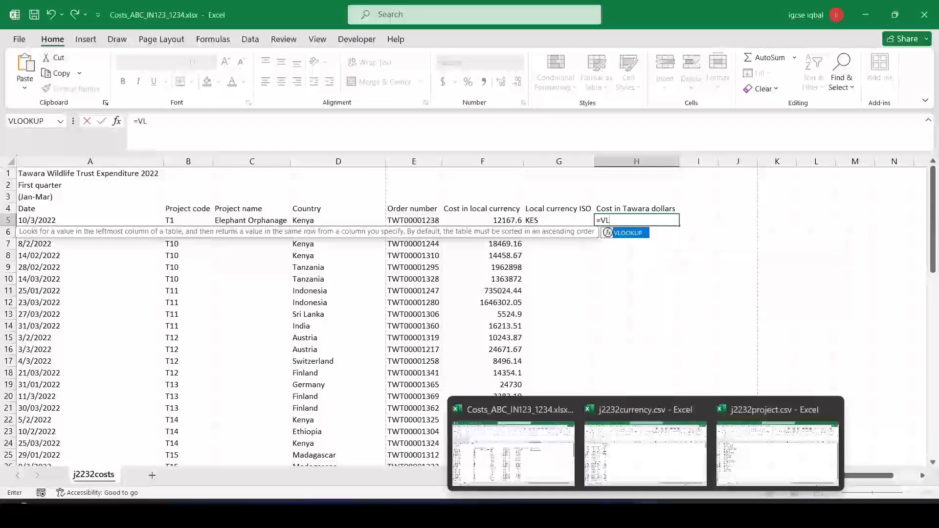
double_click(617, 232)
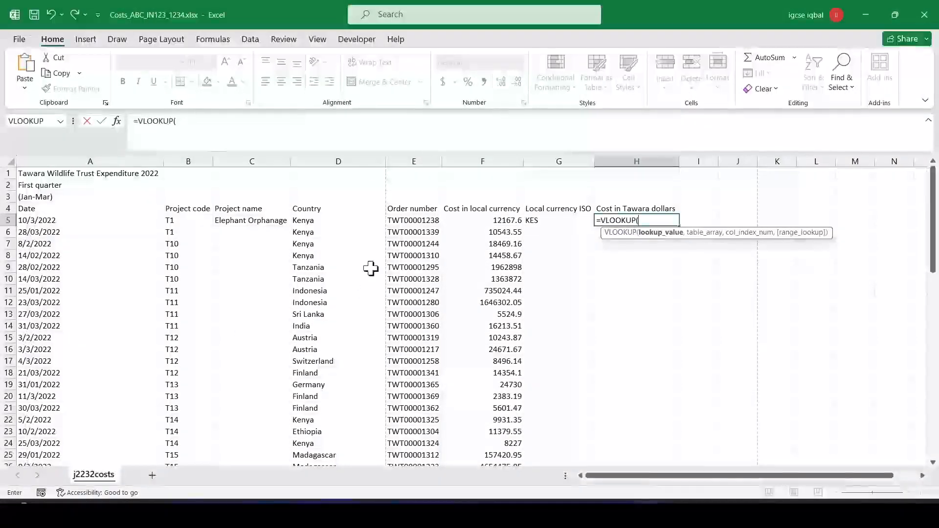
left_click(319, 222)
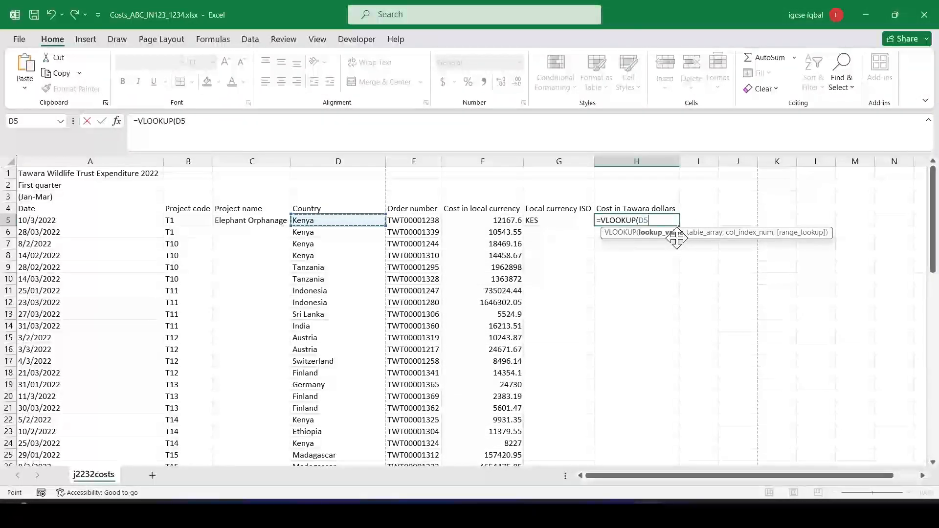
type(",")
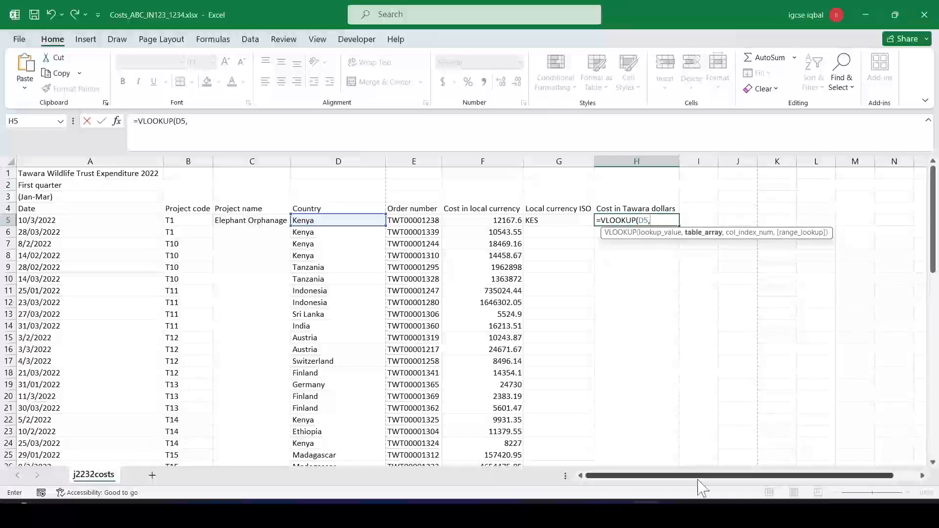
Step: Use the range $B$3:$D$184 of j2232currency.csv as the table array of the VLOOKUP formula
mouse_move(645, 514)
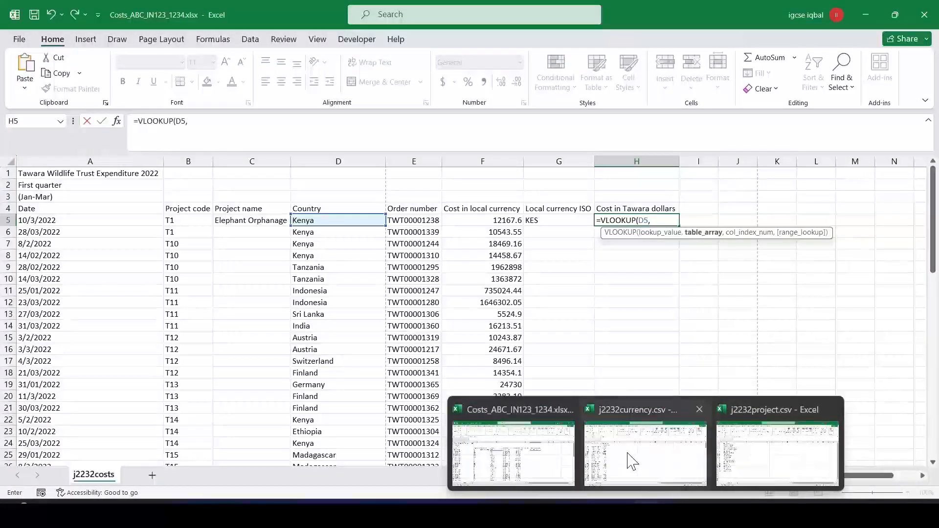
left_click(645, 445)
left_click_drag(69, 193, 169, 364)
left_click(362, 121)
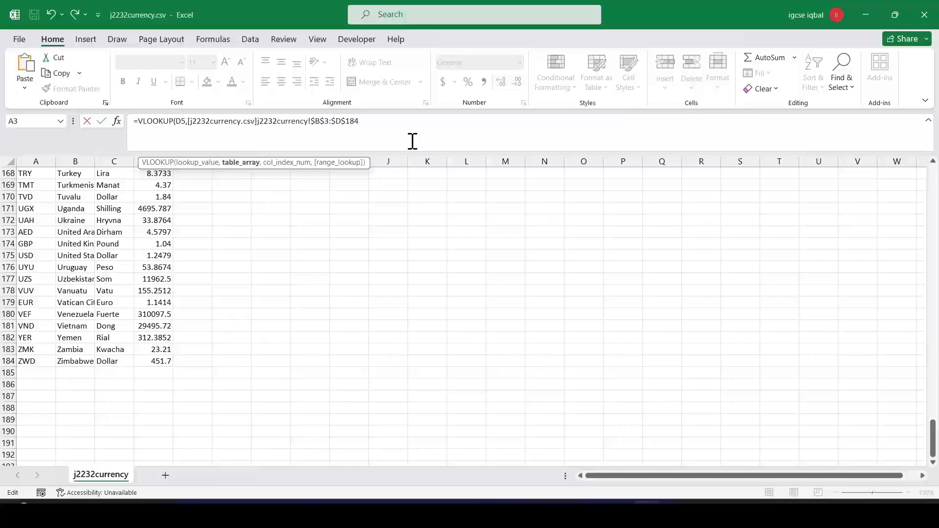
type(",")
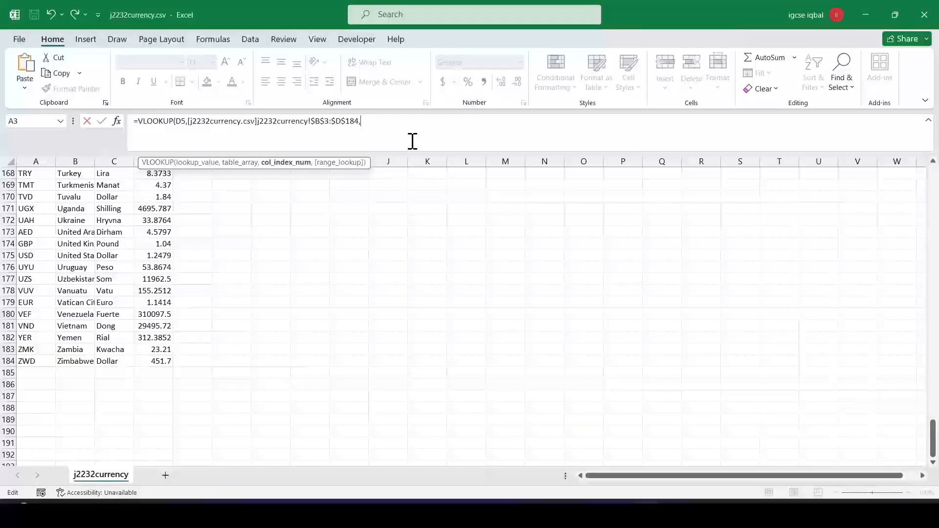
Step: Set the VLOOKUP column index to 3 for the exchange rate and the range lookup to 0, closing the function's bracket
scroll(202, 303, "up", 20)
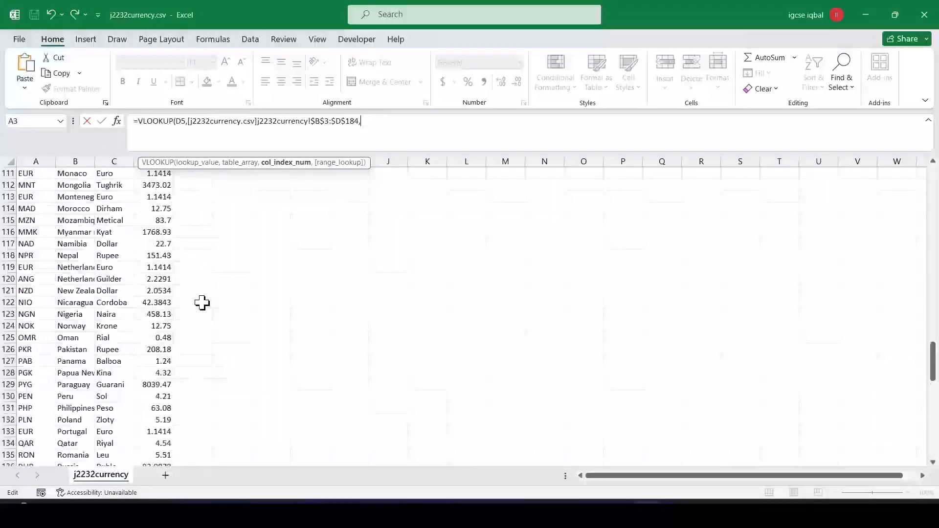
scroll(202, 303, "up", 20)
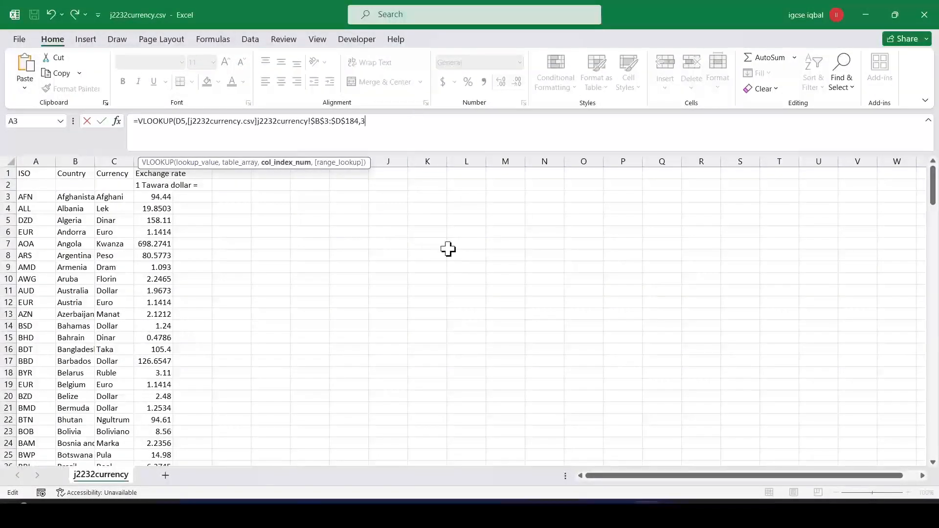
type(",")
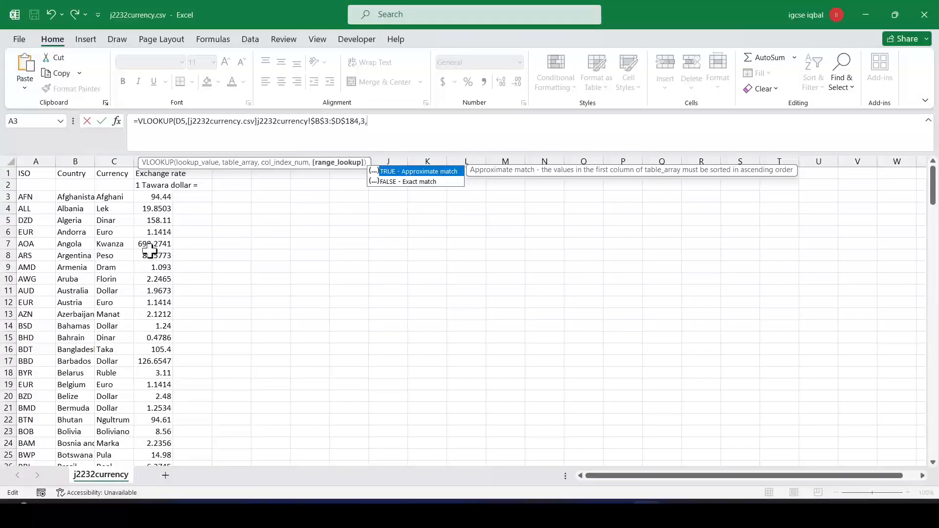
type("0)")
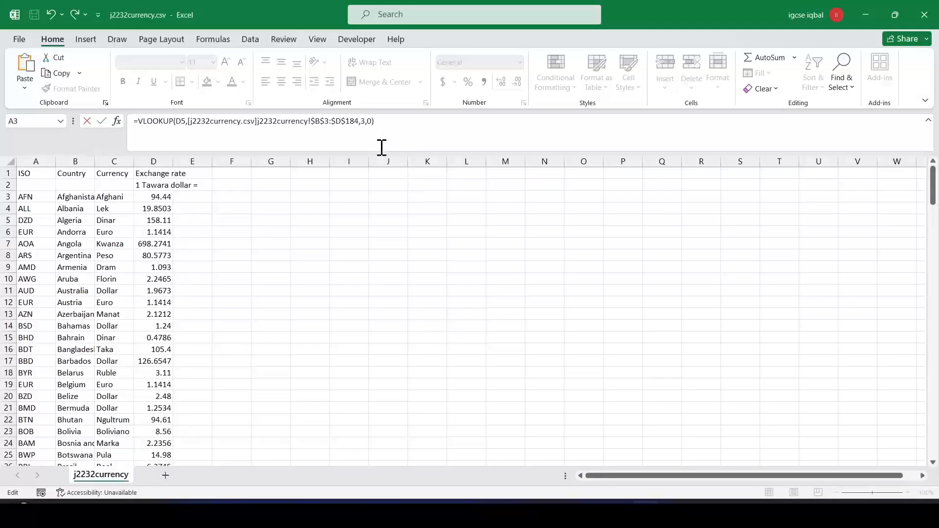
Step: Enter the completed VLOOKUP exchange-rate formula in H5 and reselect the cell
key("Return")
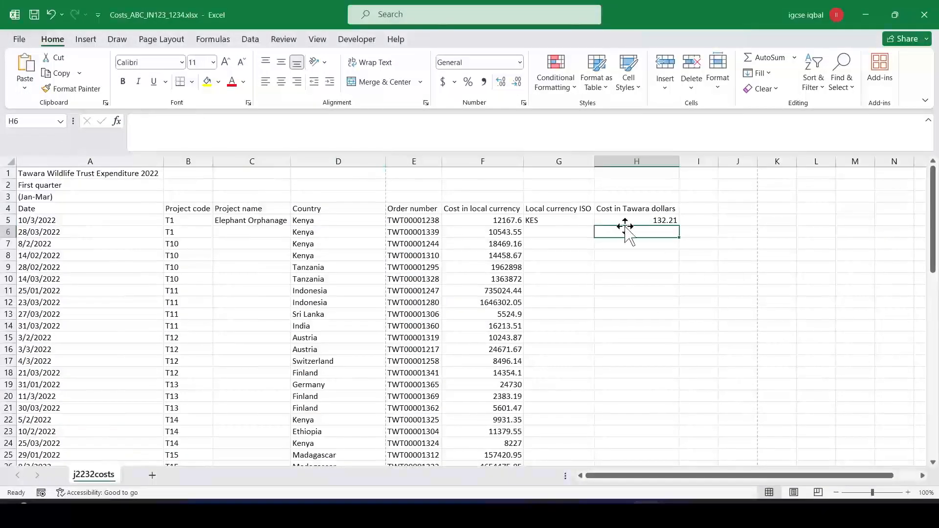
key("Up")
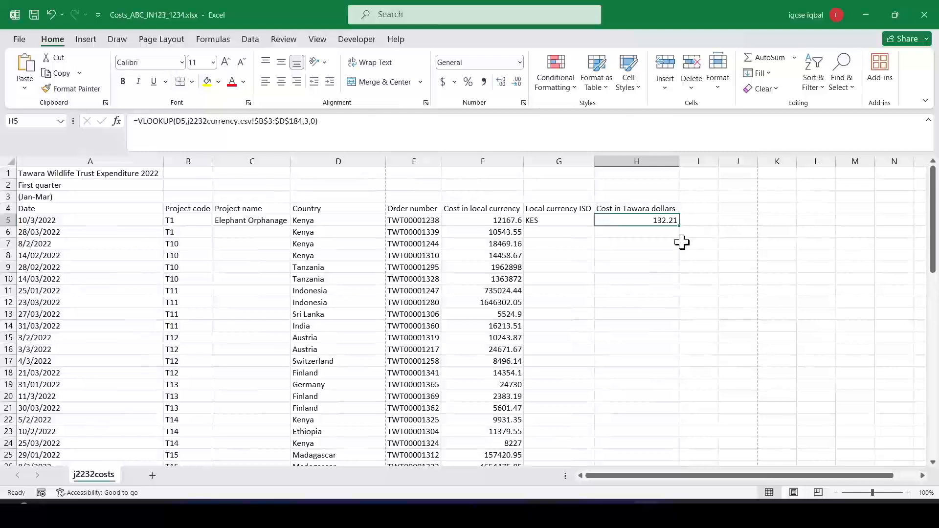
left_click(554, 220)
left_click(623, 211)
left_click(631, 224)
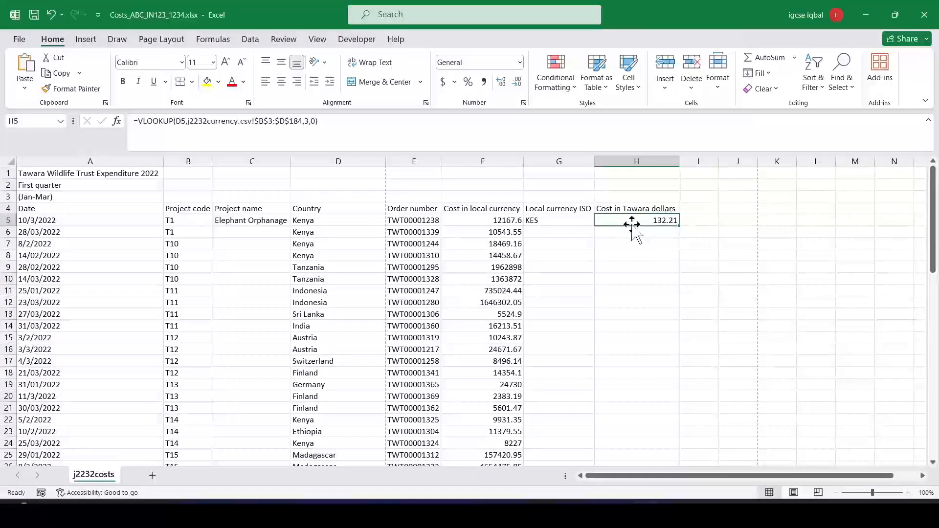
Step: Check j2232currency.csv and question 4 of the exam paper, and return to the Costs workbook in Excel
key("alt+Tab")
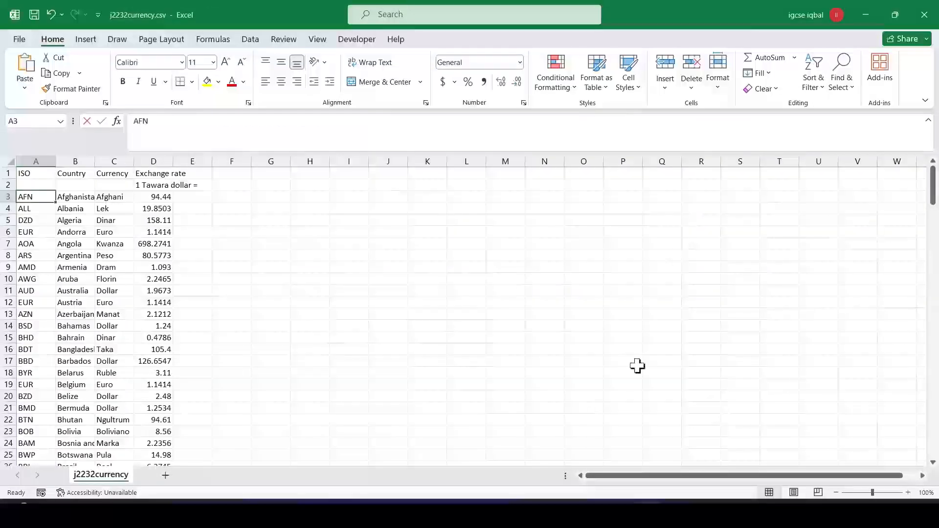
key("alt+Tab")
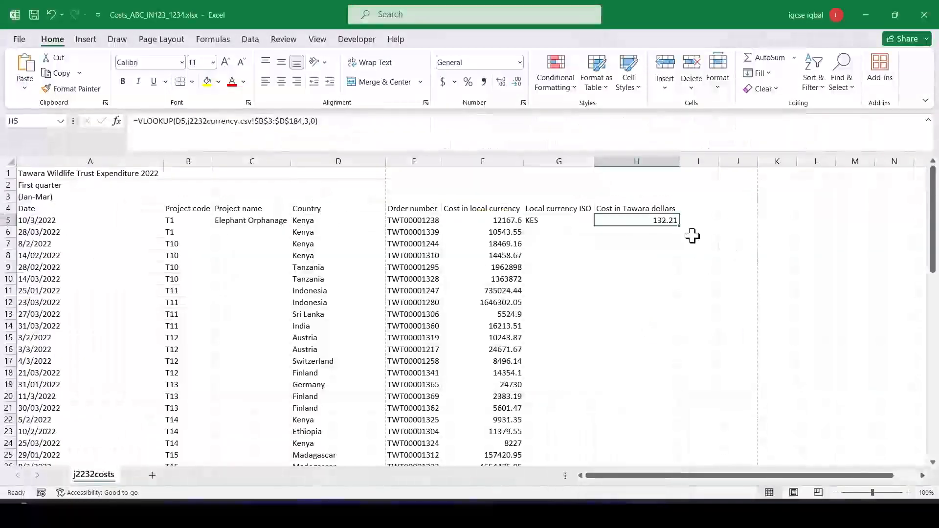
left_click(661, 291)
key("alt+Tab")
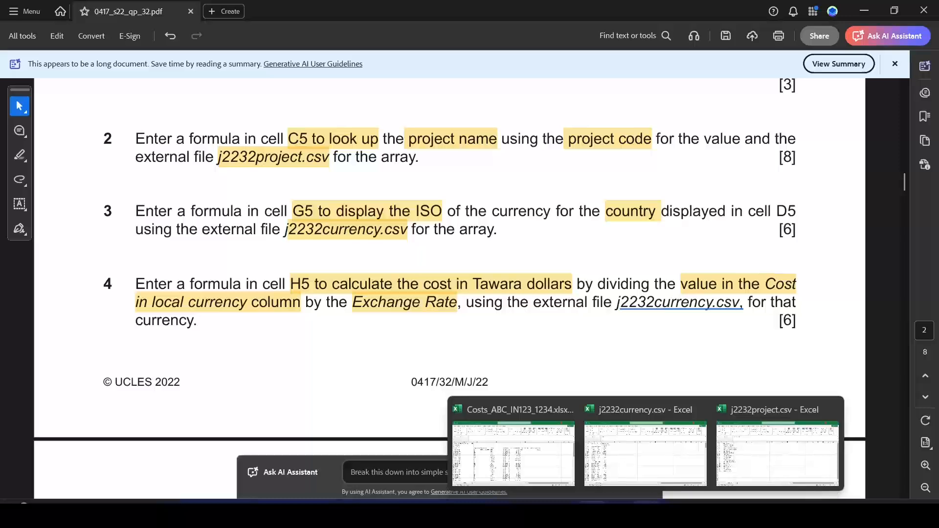
left_click(511, 469)
Step: Edit the formula in H5 to divide the local cost in F5 by the looked-up exchange rate
left_click(644, 220)
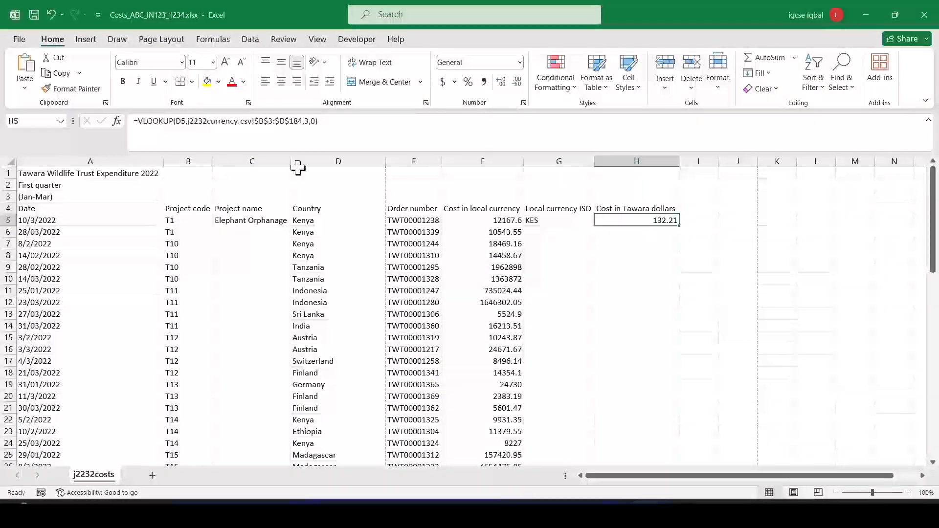
left_click(138, 122)
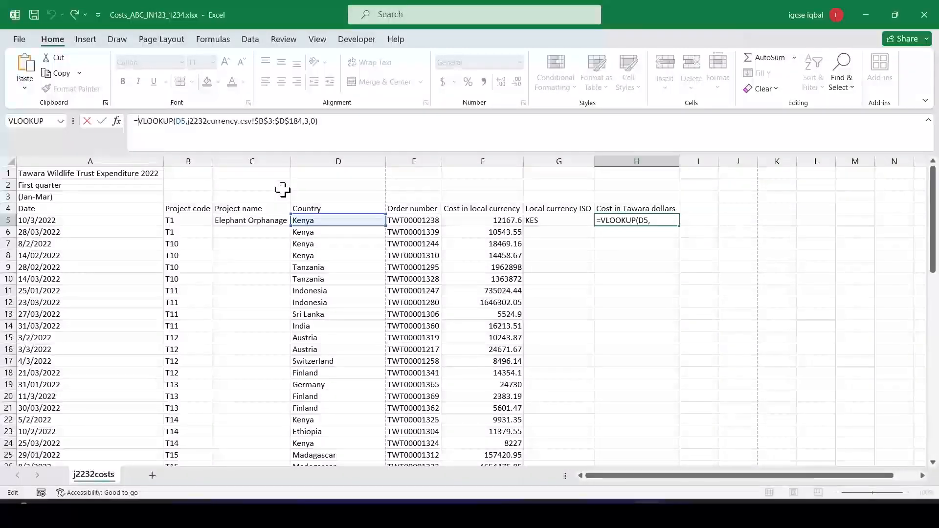
left_click(483, 221)
type("/")
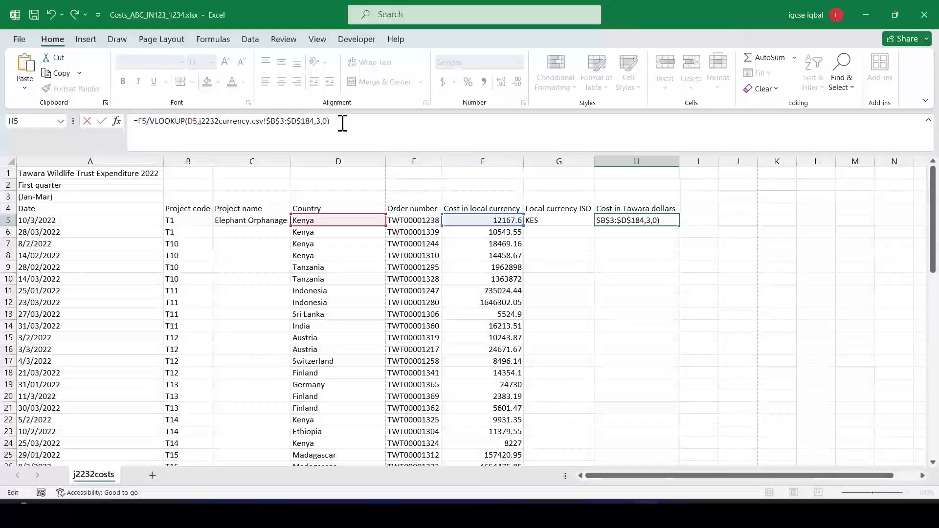
key("Return")
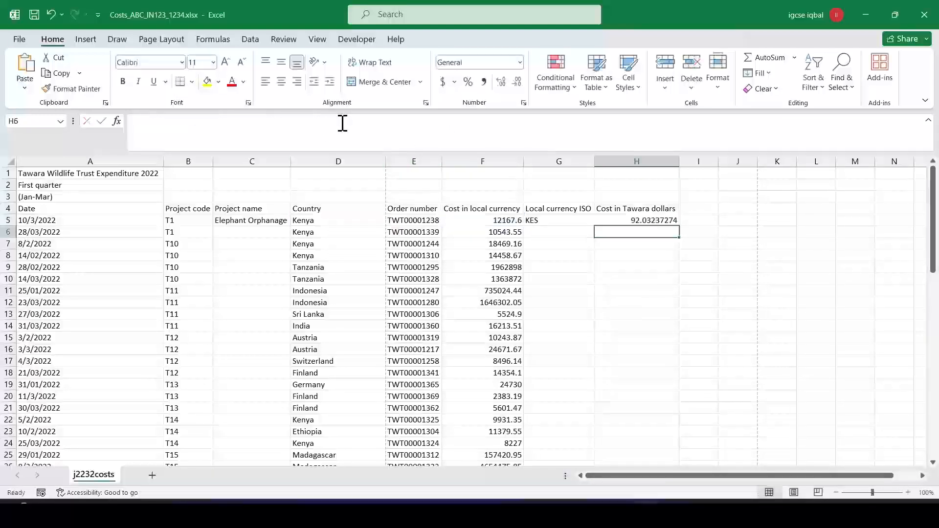
left_click(645, 221)
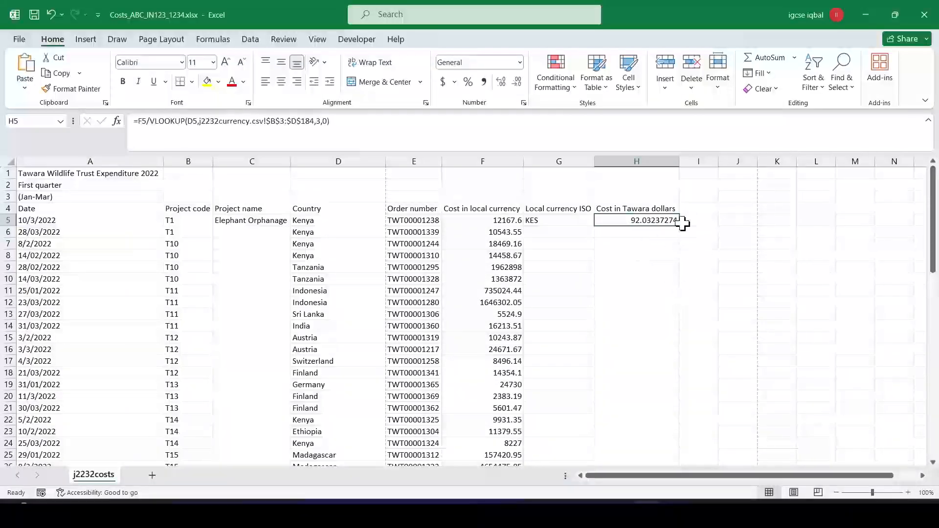
Step: Switch to the PDF exam paper and mark "the formulae entered in steps 2, 3 and 4 for all transactions" in question 5
key("alt+Tab")
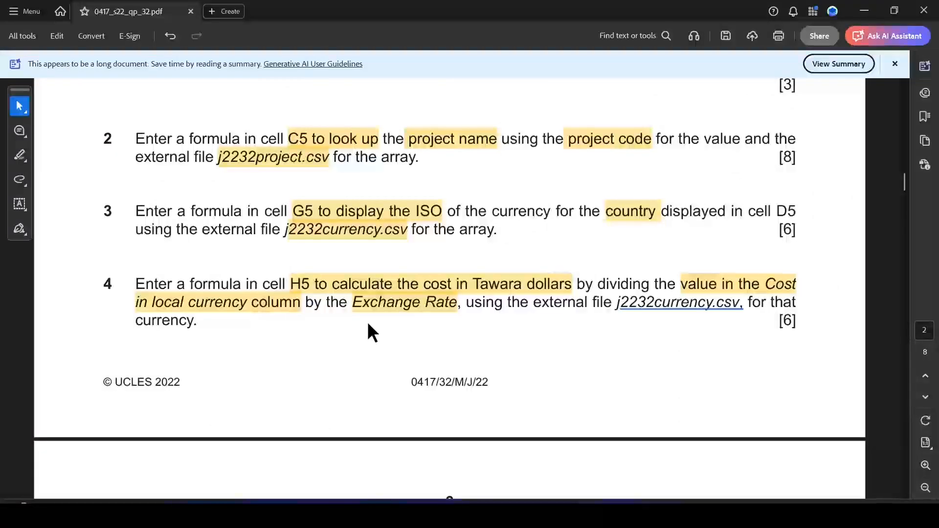
scroll(368, 321, "down", 5)
scroll(368, 323, "down", 2)
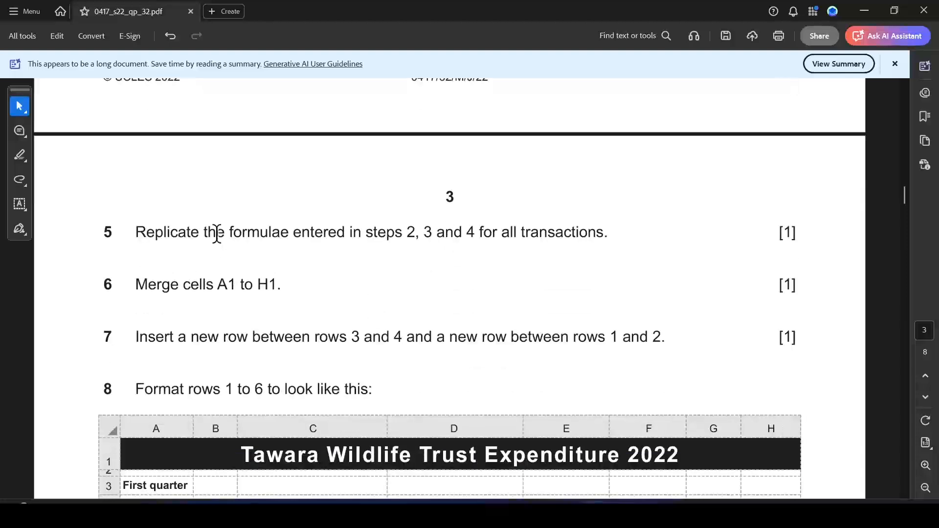
left_click_drag(208, 231, 551, 231)
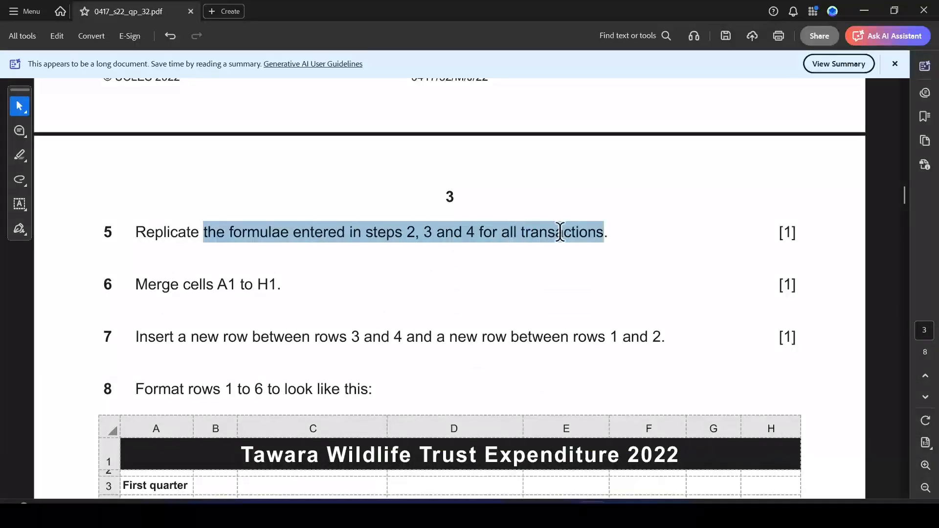
Step: Return to the Costs workbook in Excel and fill the project name formula in C5 and the ISO formula in G5 down all transactions
key("alt+Tab")
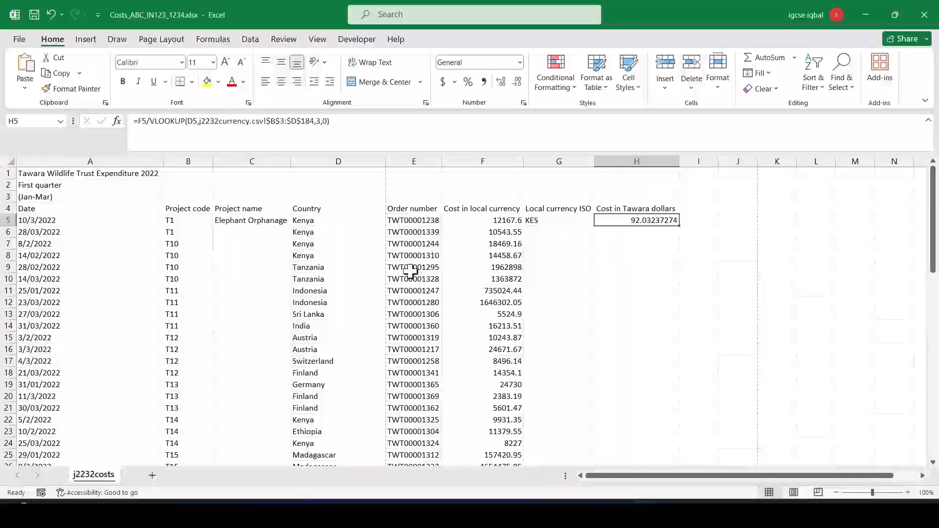
left_click(251, 220)
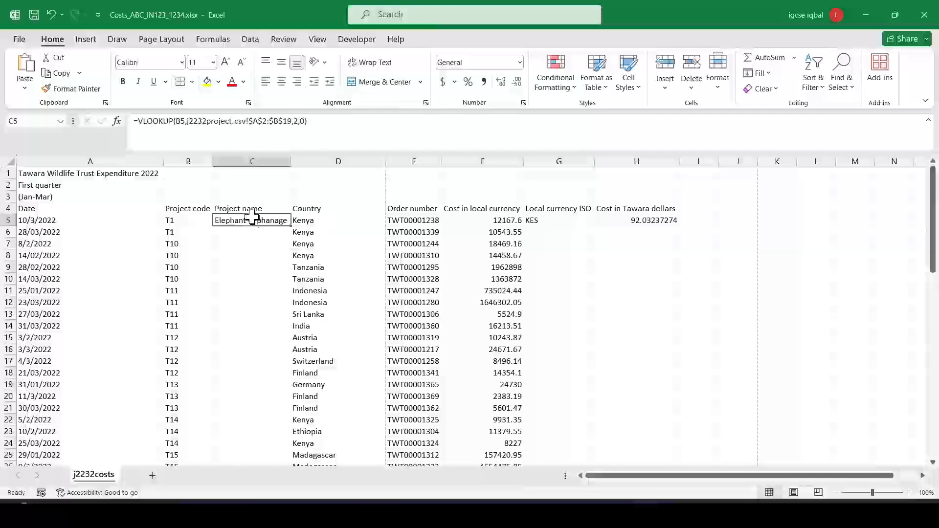
double_click(292, 225)
left_click(571, 220)
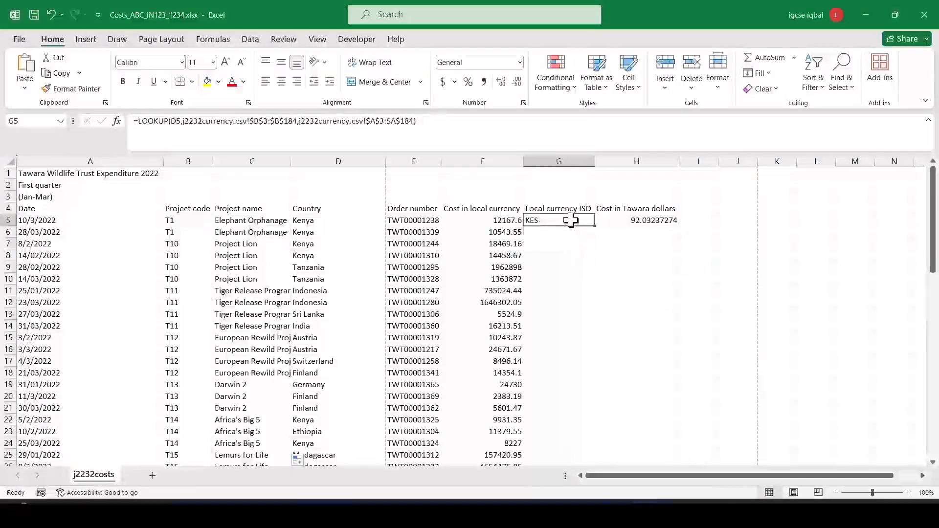
double_click(597, 224)
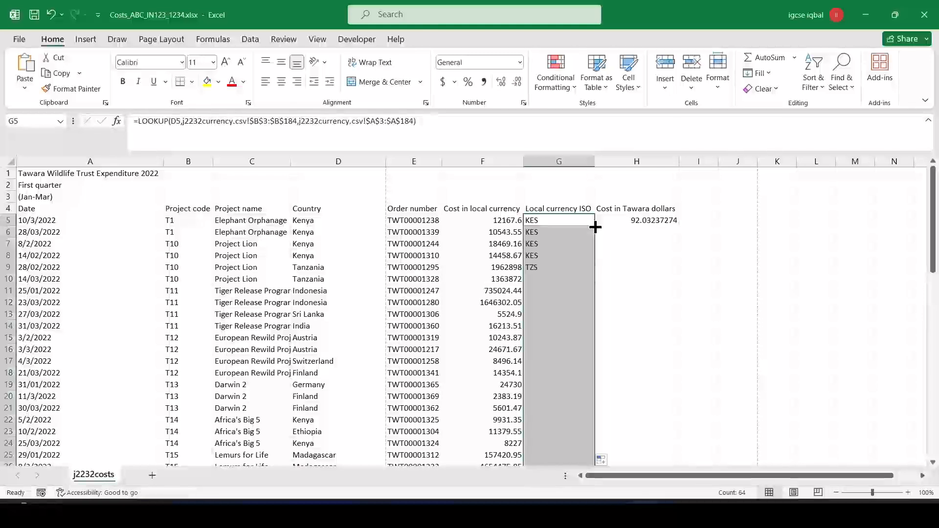
Step: Fill the Tawara dollar cost formula in H5 down all transactions and check the column to its end
left_click(658, 256)
left_click(651, 221)
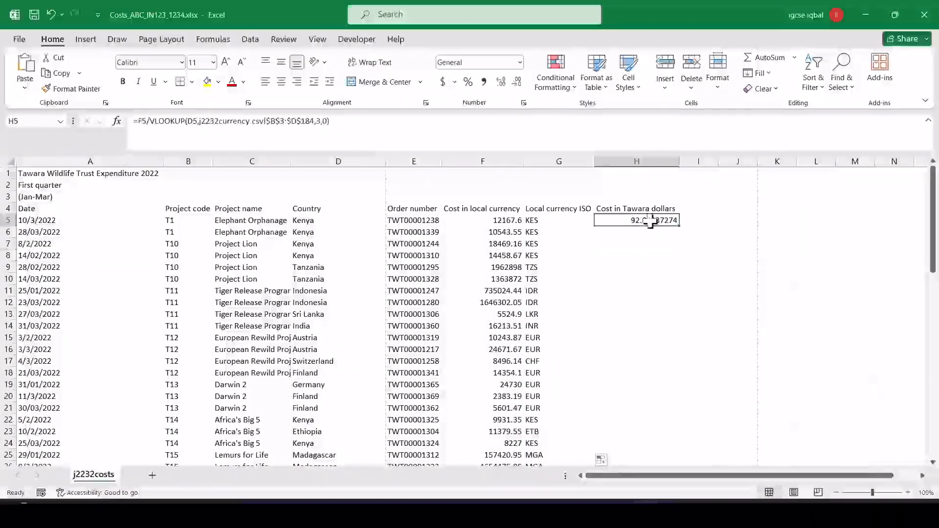
double_click(685, 225)
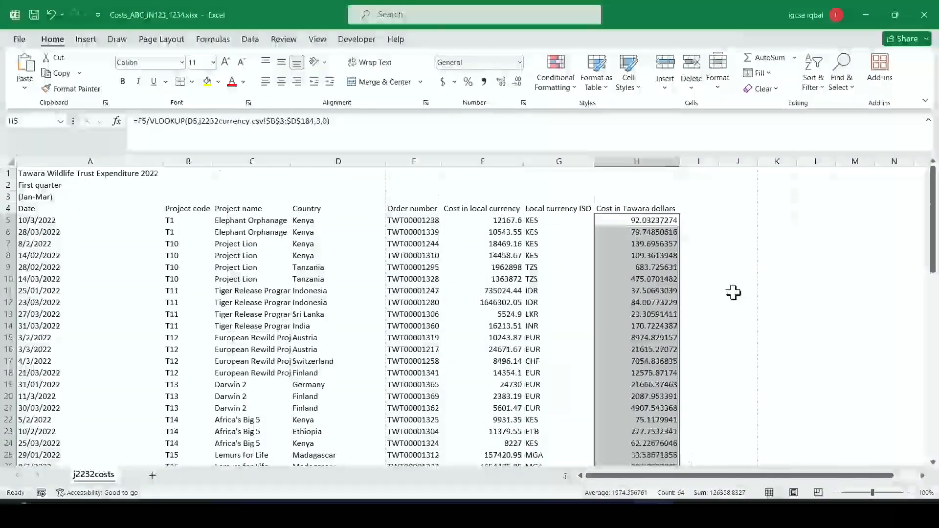
scroll(731, 294, "down", 9)
scroll(731, 294, "down", 6)
scroll(729, 294, "up", 15)
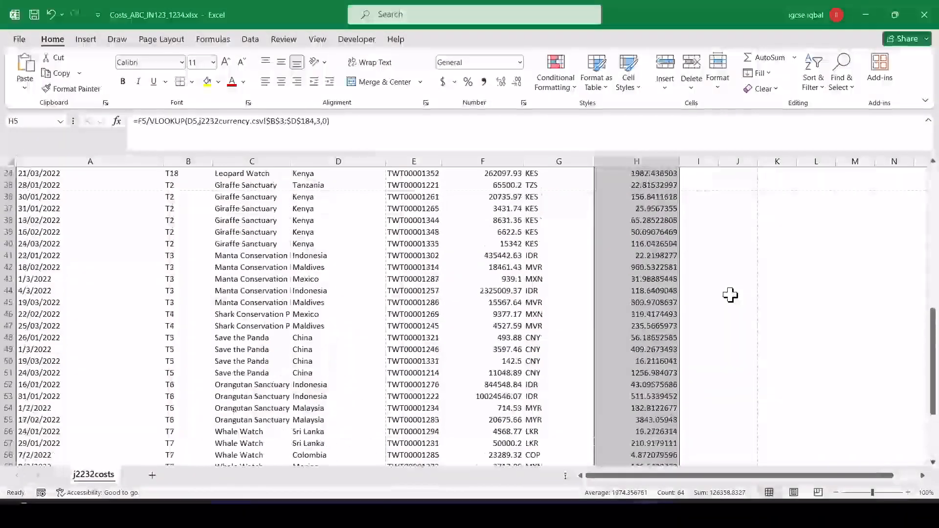
Step: Format the Cost in Tawara dollars values as Currency with the $ English (United States) symbol and 2 decimal places
right_click(610, 268)
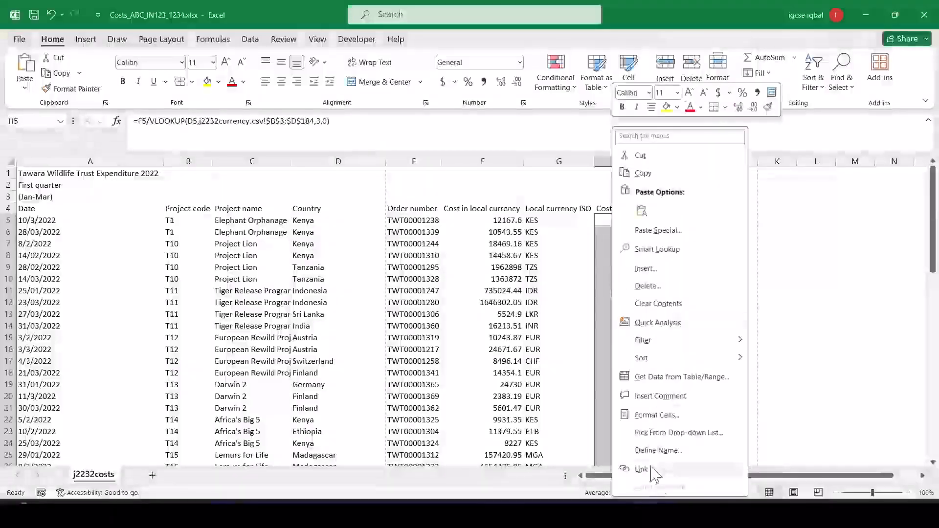
left_click(664, 415)
left_click(531, 263)
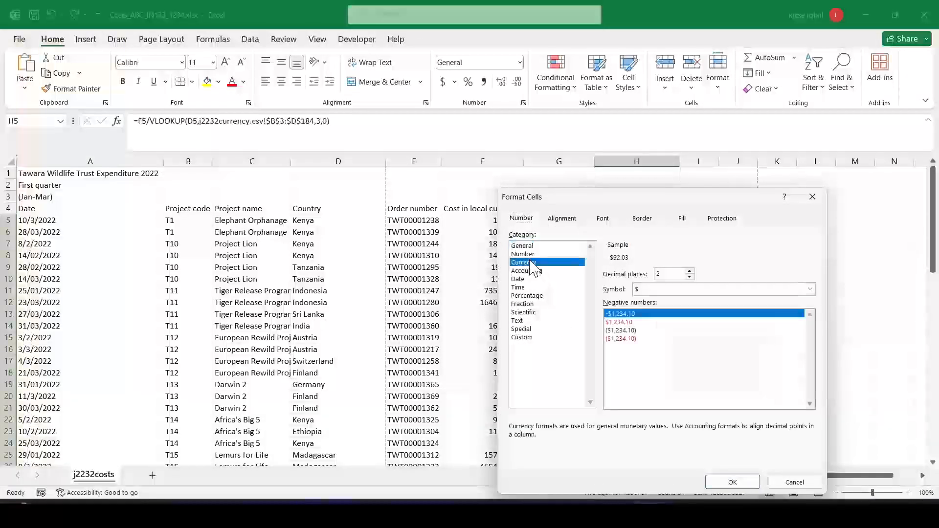
left_click(814, 289)
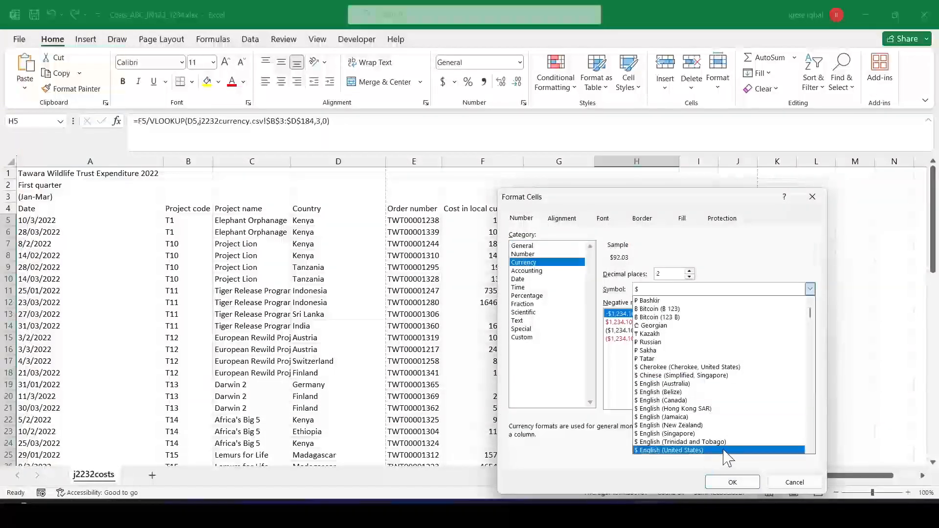
left_click(692, 451)
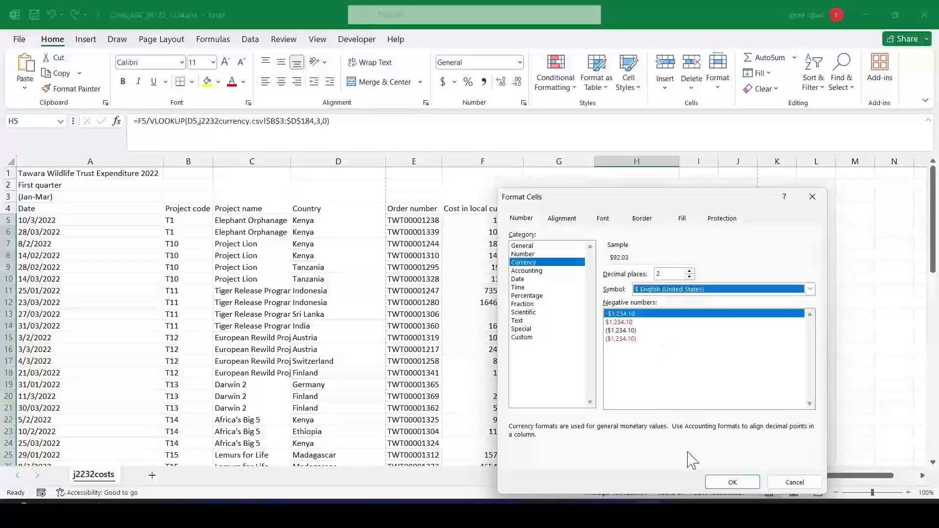
left_click(661, 274)
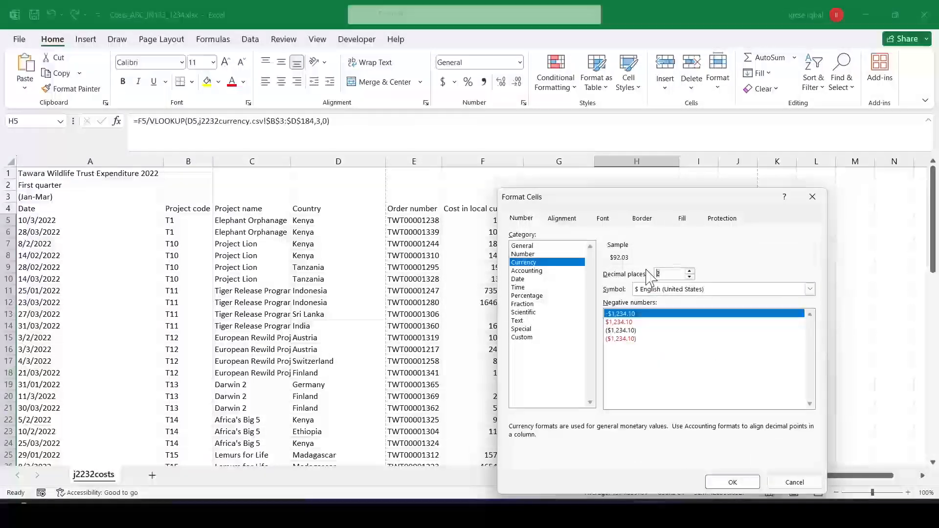
left_click(732, 482)
left_click(710, 295)
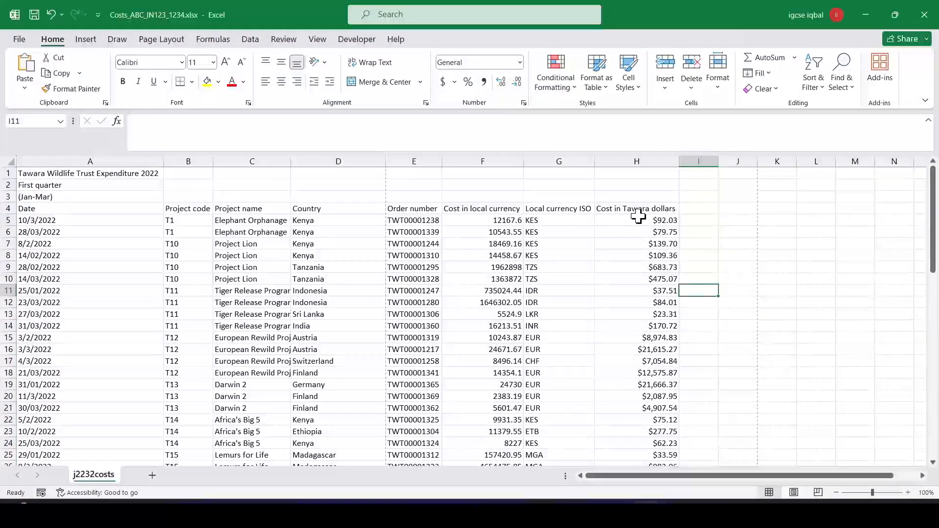
Step: Switch to the PDF exam paper and highlight "A1 to H1." in question 6
key("alt+Tab")
left_click_drag(221, 238, 284, 244)
left_click(311, 262)
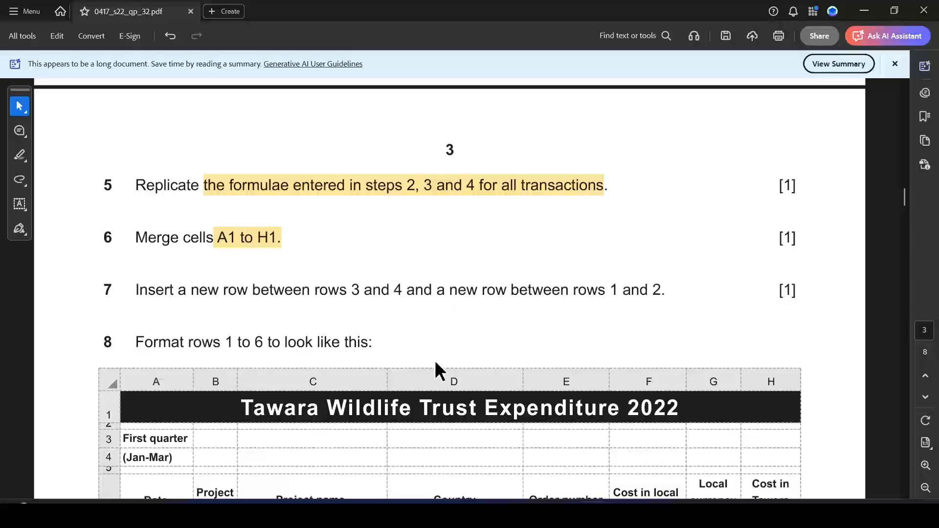
Step: Return to the Costs workbook in Excel and merge and centre the title across cells A1 to H1
key("alt+Tab")
left_click(581, 325)
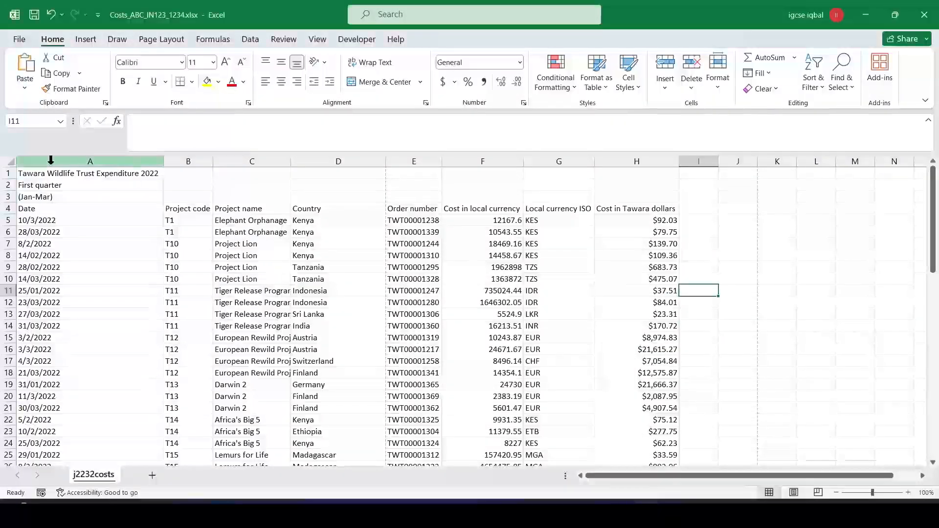
left_click_drag(31, 175, 670, 173)
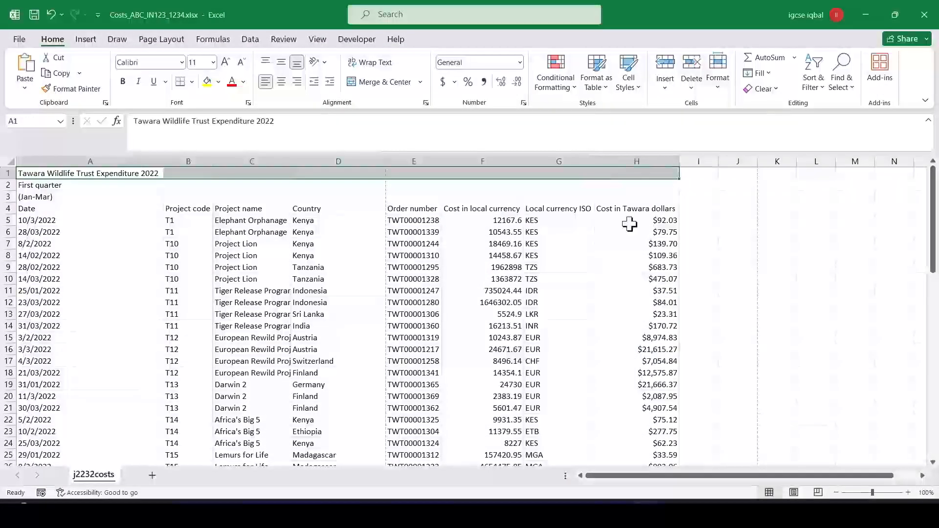
left_click(384, 81)
Step: Switch to the PDF exam paper and highlight "new row between rows 3 and 4" in question 7
key("alt+Tab")
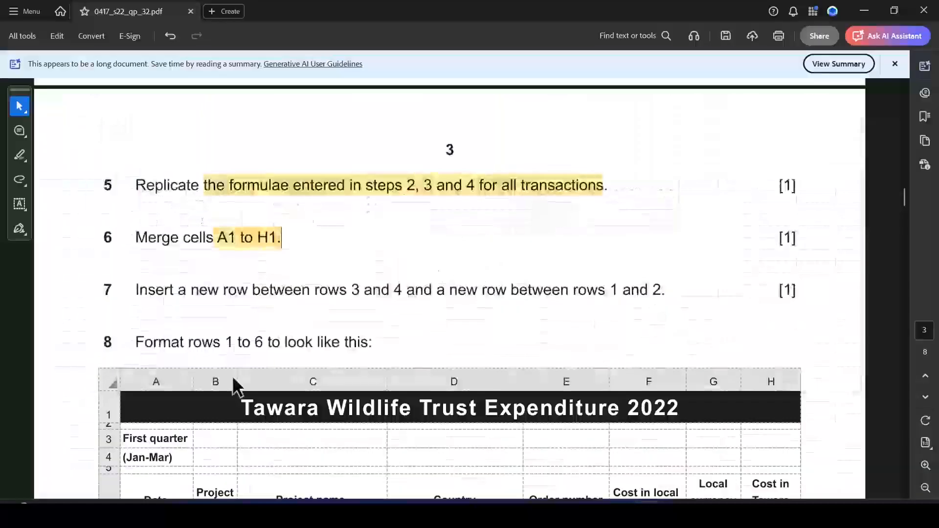
scroll(224, 315, "down", 1)
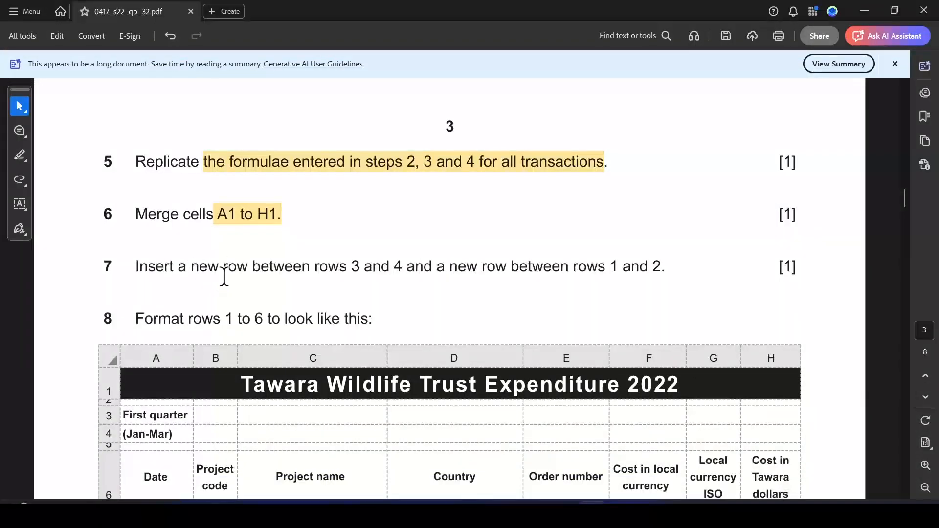
left_click_drag(193, 266, 401, 266)
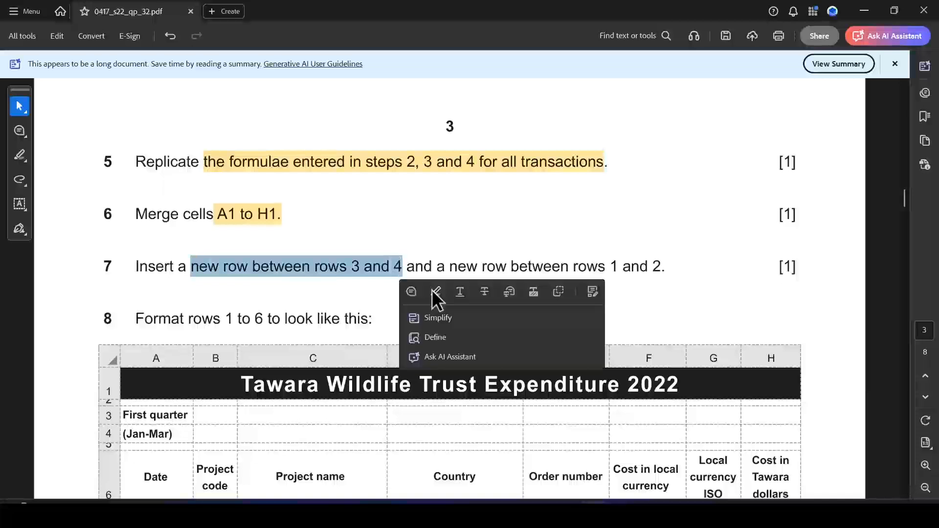
left_click(433, 291)
Step: Switch to the Costs workbook in Excel and insert a blank row between rows 3 and 4
key("alt+Tab")
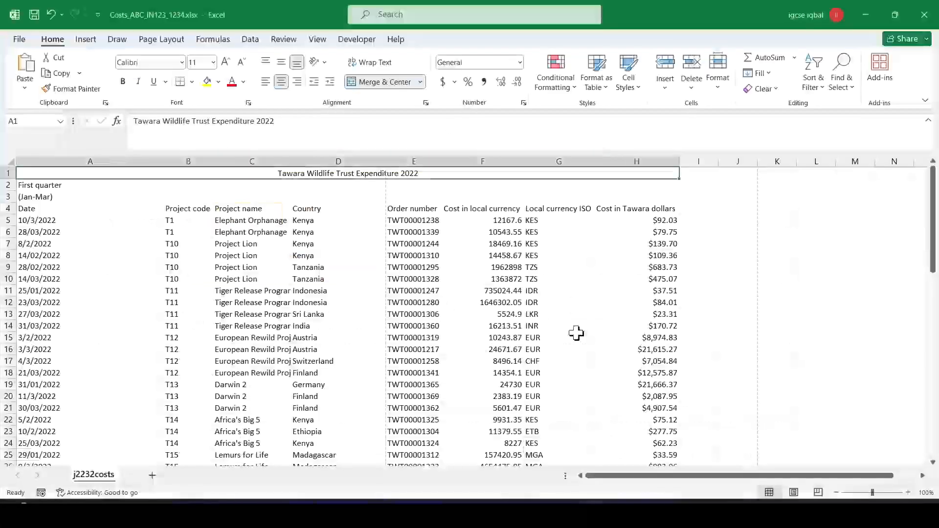
left_click(7, 208)
right_click(7, 208)
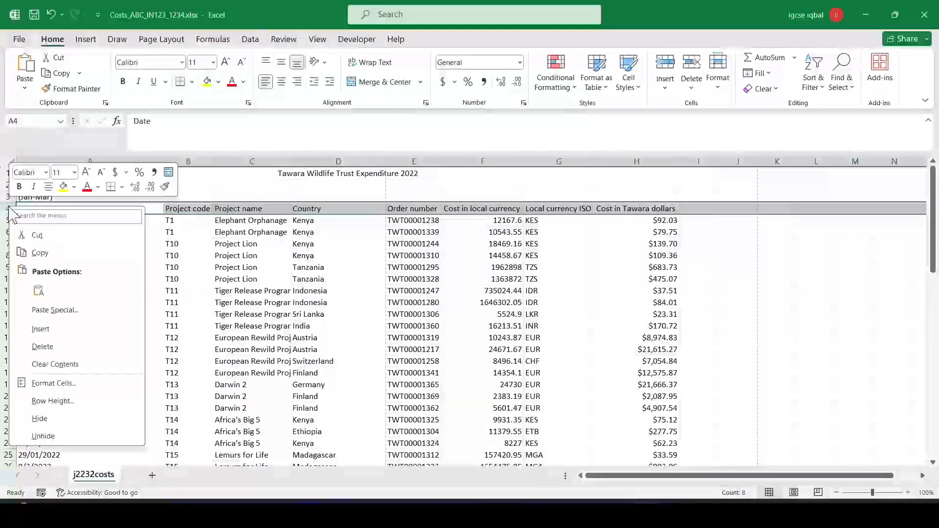
left_click(78, 329)
Step: Recheck question 7 in the PDF exam paper, and insert a blank row between rows 1 and 2 of the Costs workbook
key("alt+Tab")
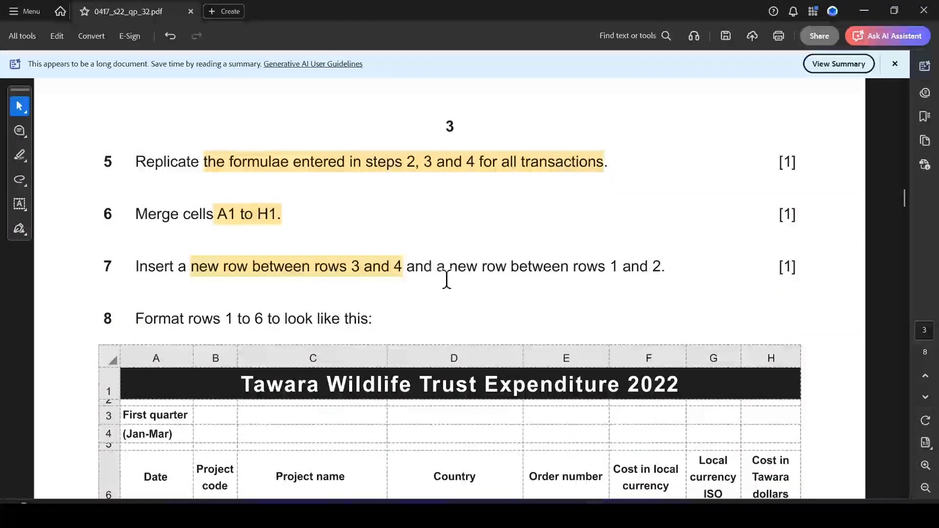
key("alt+Tab")
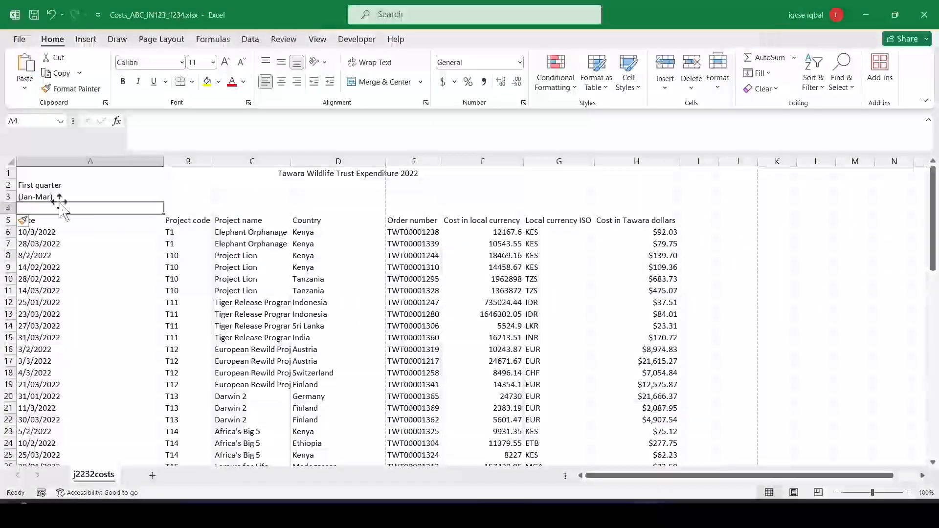
left_click(3, 185)
right_click(4, 185)
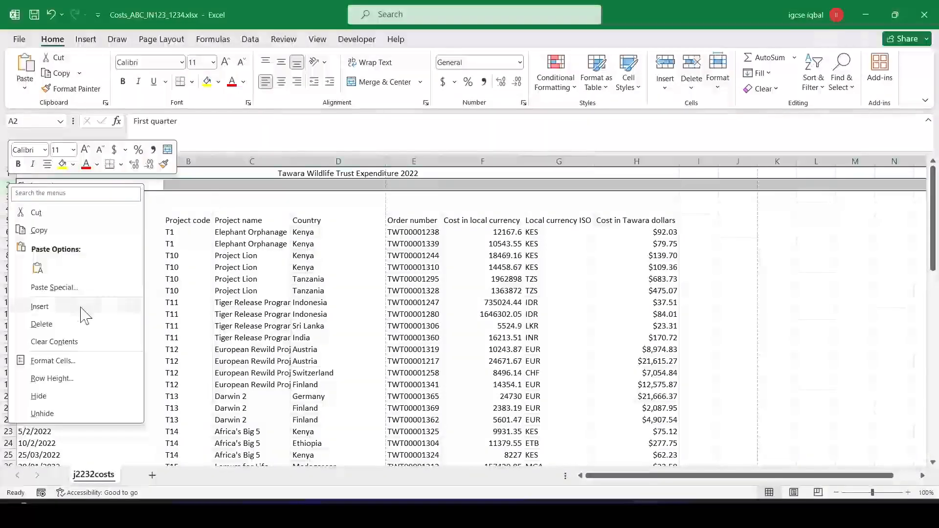
left_click(49, 307)
Step: Switch to the PDF exam paper, highlight "to 6 to look like this:" in question 8 and examine the sample layout
key("alt+Tab")
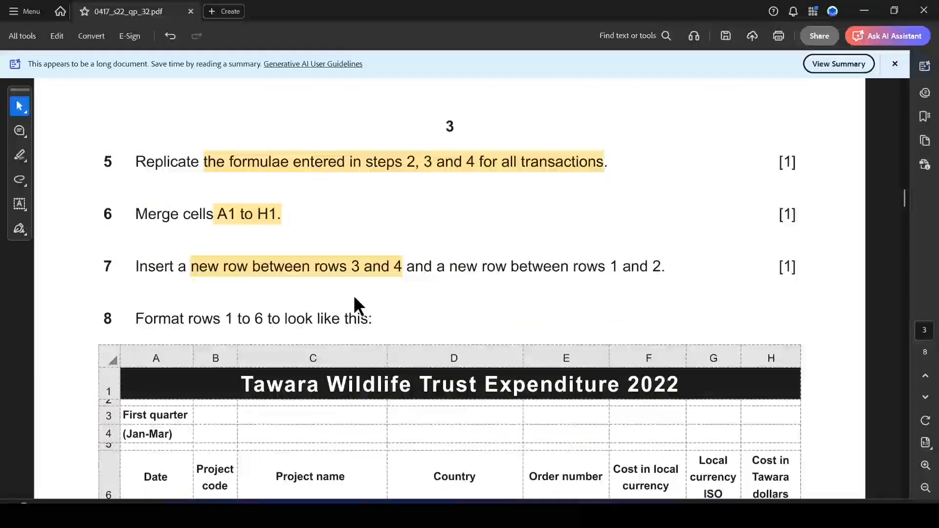
left_click_drag(230, 318, 372, 320)
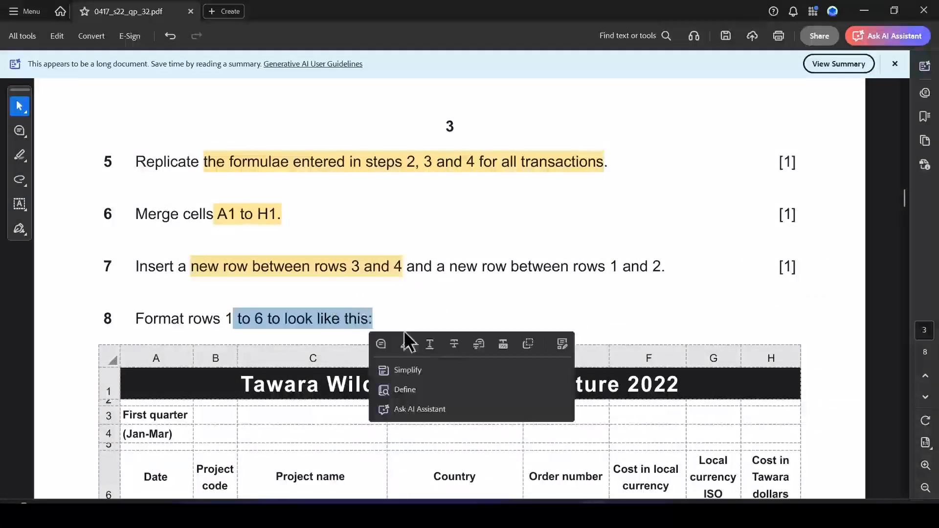
left_click(416, 342)
scroll(509, 290, "down", 2)
scroll(509, 290, "down", 2)
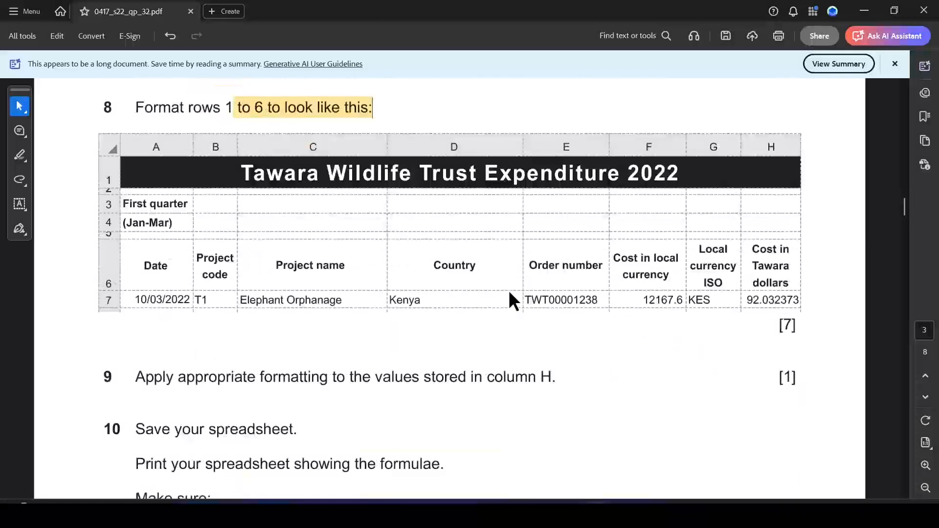
scroll(509, 290, "down", 1)
scroll(509, 289, "up", 3)
scroll(509, 289, "up", 1)
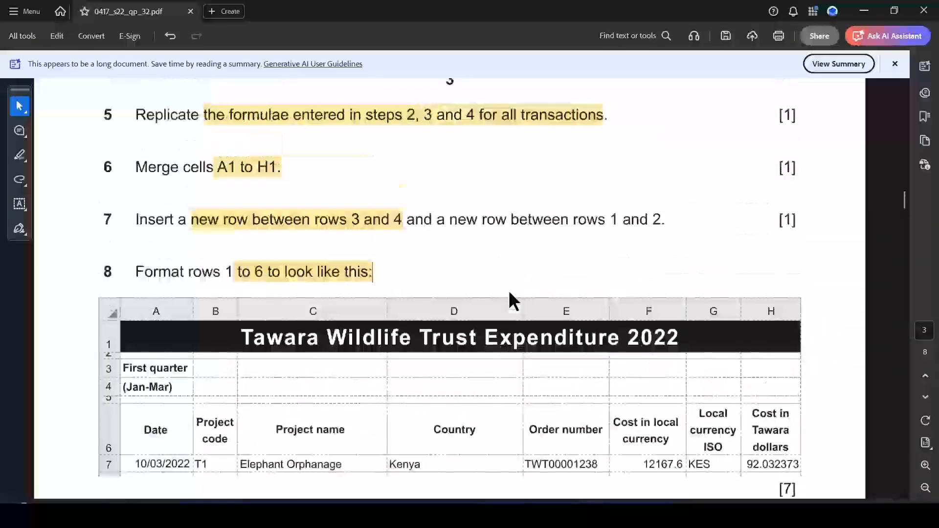
Step: Return to the Costs workbook in Excel and make the merged title in row 1 bold at font size 24
key("alt+Tab")
key("shift+space")
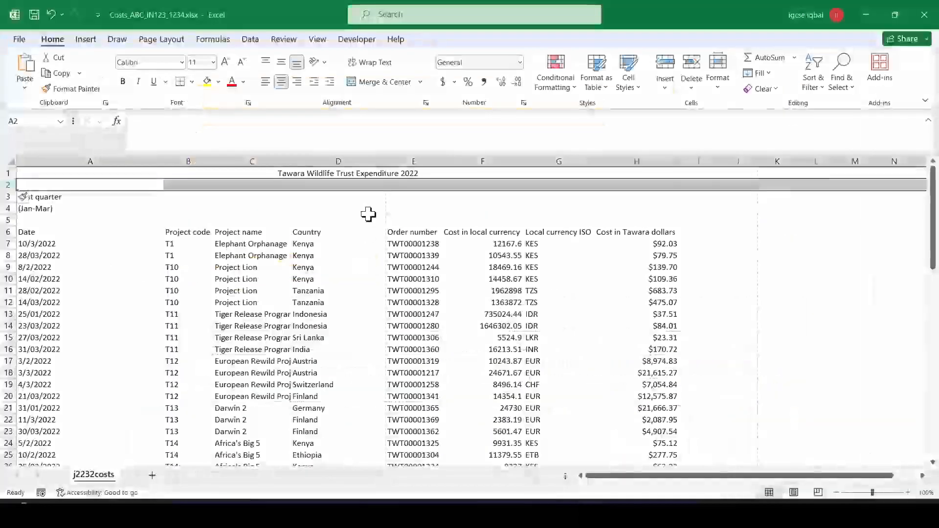
key("alt+Tab")
key("alt+Tab")
left_click(364, 173)
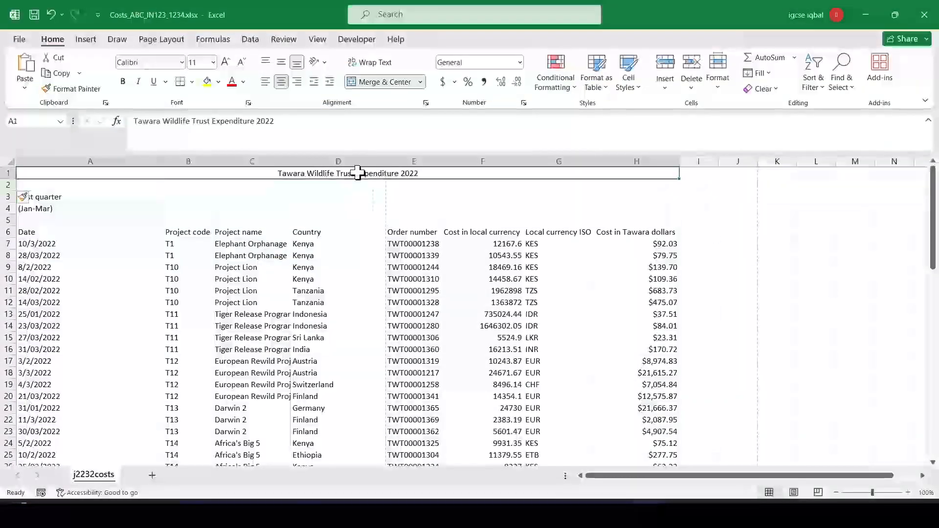
left_click(214, 62)
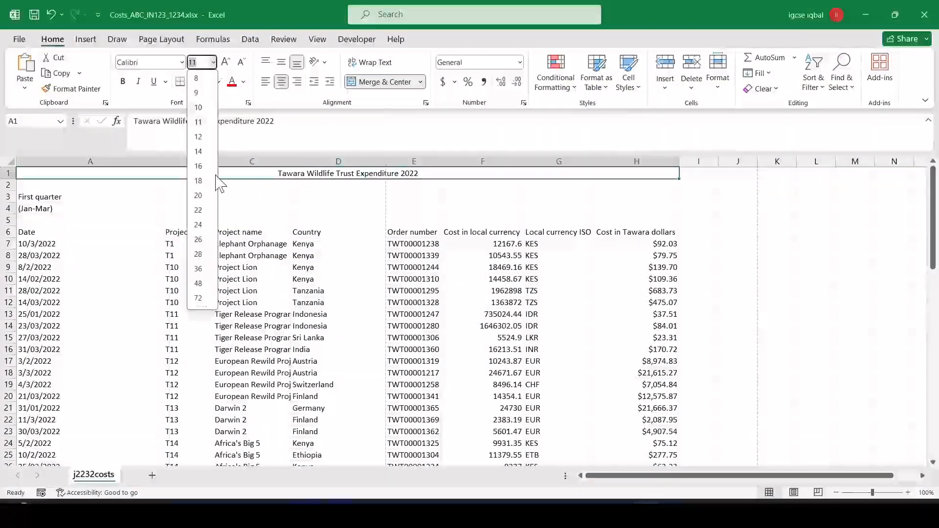
left_click(198, 224)
key("ctrl+b")
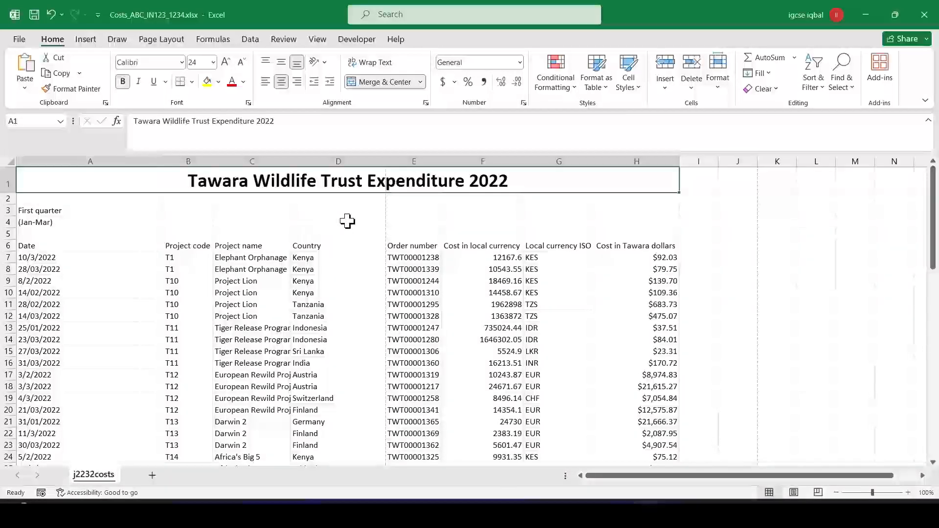
Step: Give the merged title cell a black fill and white text
left_click(218, 82)
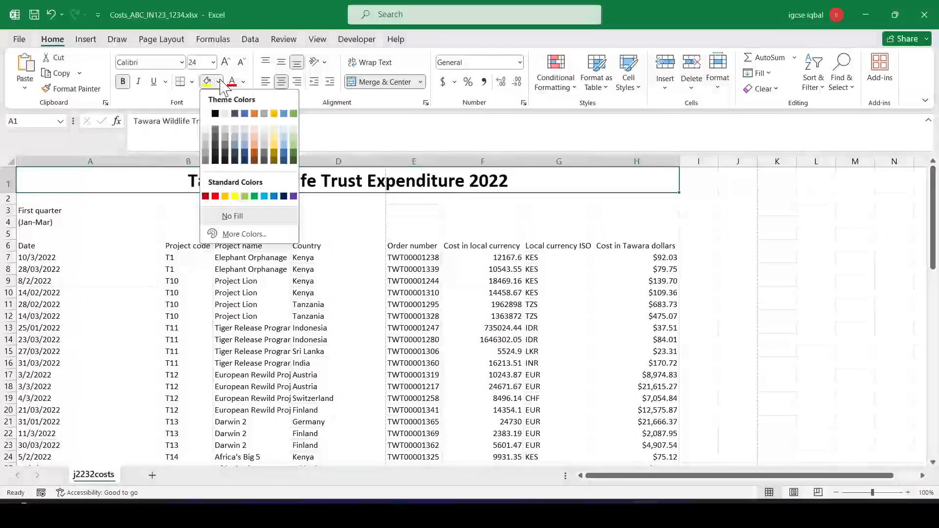
left_click(215, 114)
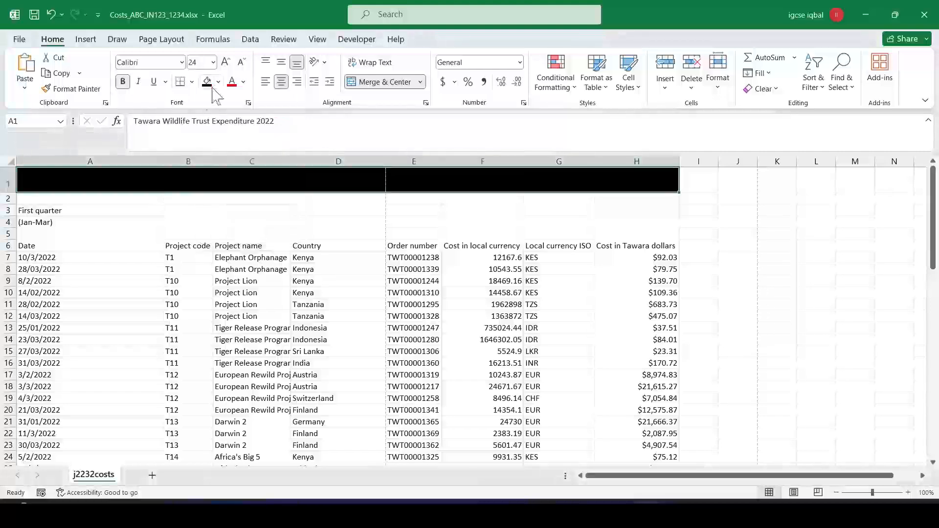
left_click(244, 83)
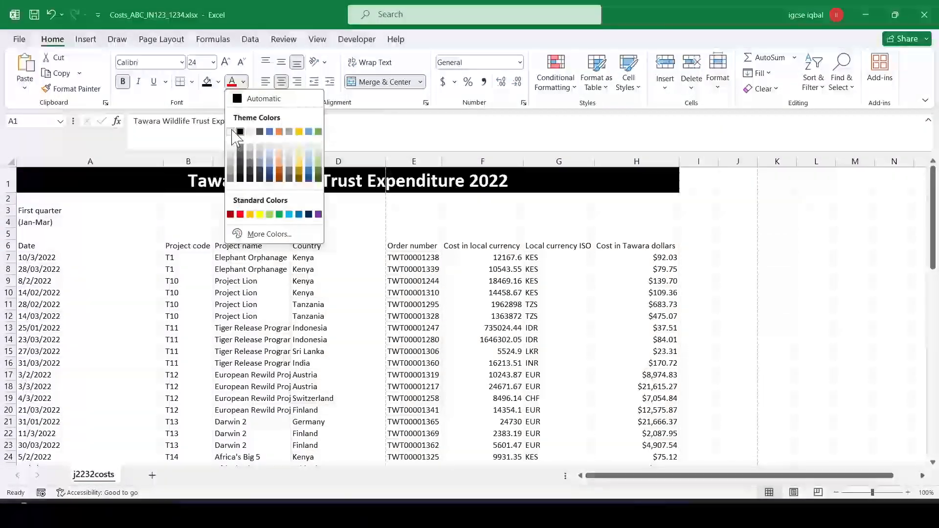
left_click(250, 131)
Step: Following the sample in the PDF exam paper, make "First quarter" and "(Jan-Mar)" in A3:A4 bold at font size 12
key("alt+Tab")
scroll(466, 348, "down", 1)
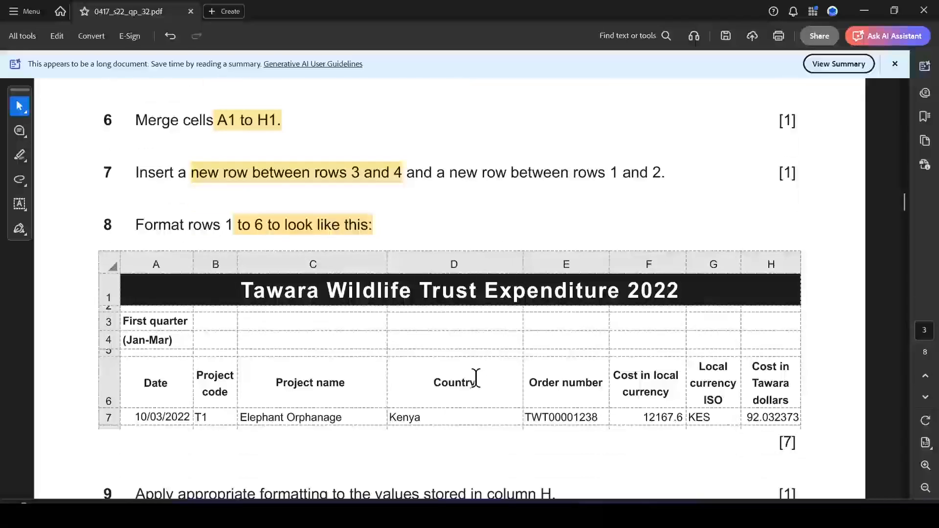
key("alt+Tab")
left_click_drag(59, 210, 61, 222)
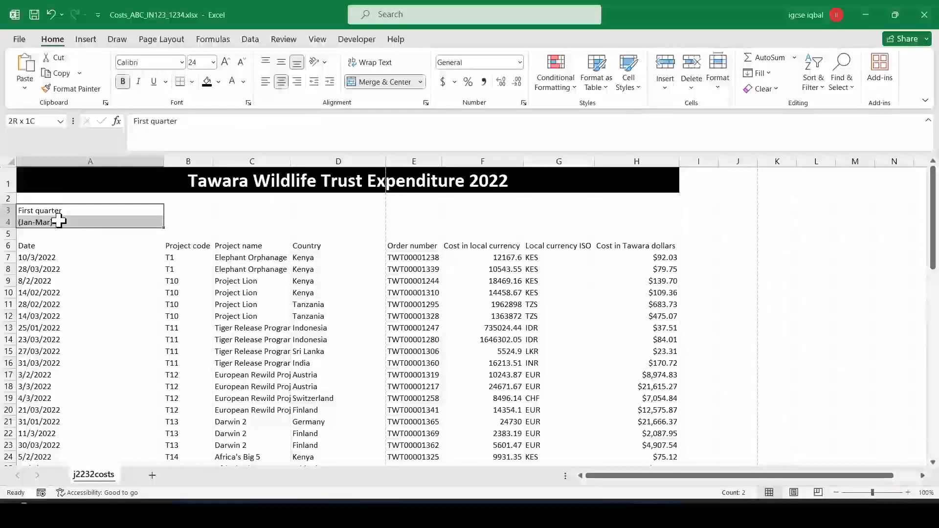
key("ctrl+b")
key("alt+Tab")
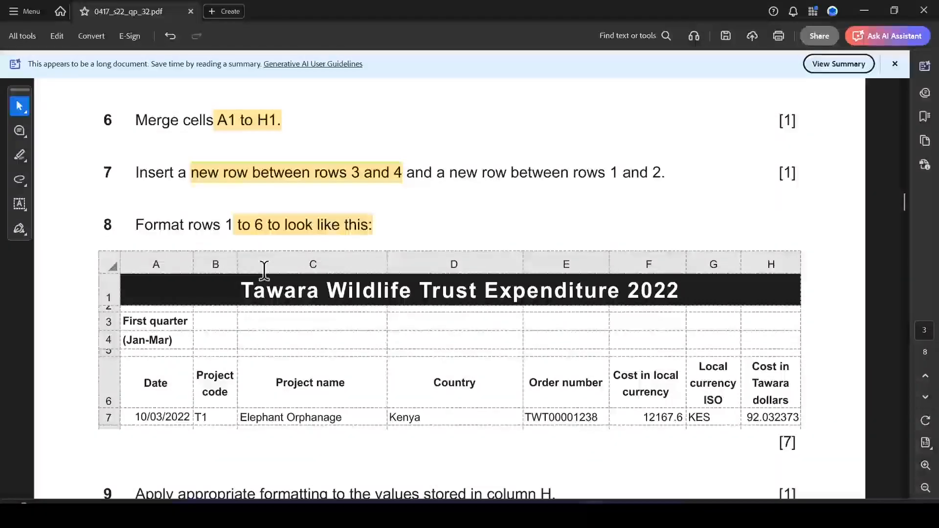
key("alt+Tab")
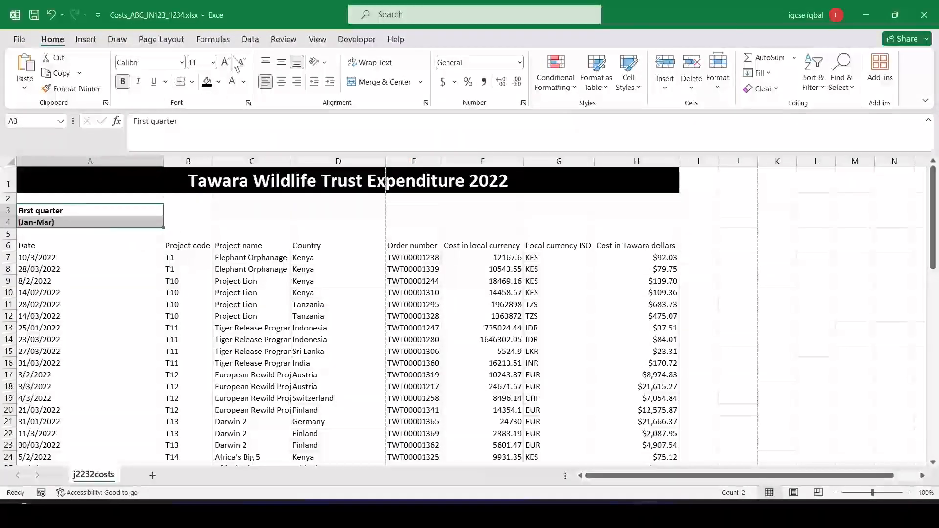
left_click(226, 63)
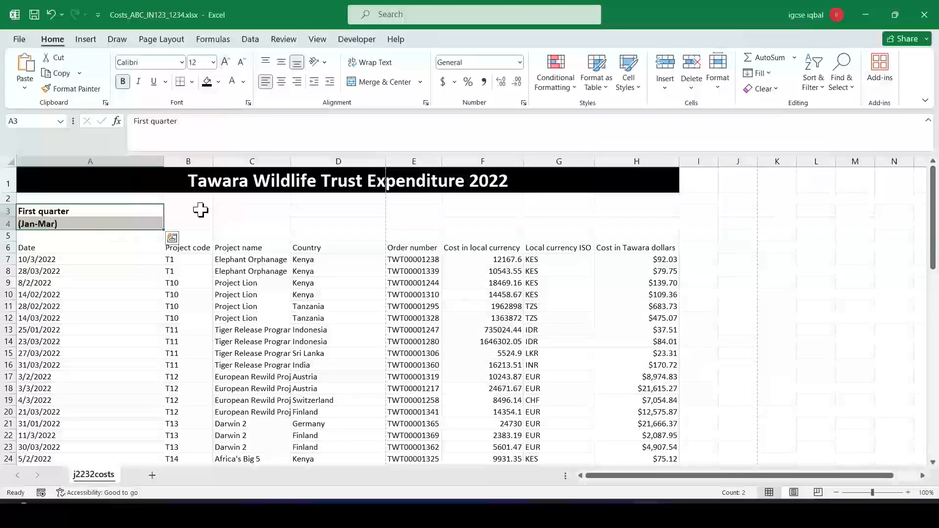
Step: Compare with the PDF sample, and make the column headings in A6:H6 bold and horizontally centred
key("alt+Tab")
scroll(390, 404, "down", 1)
key("alt+Tab")
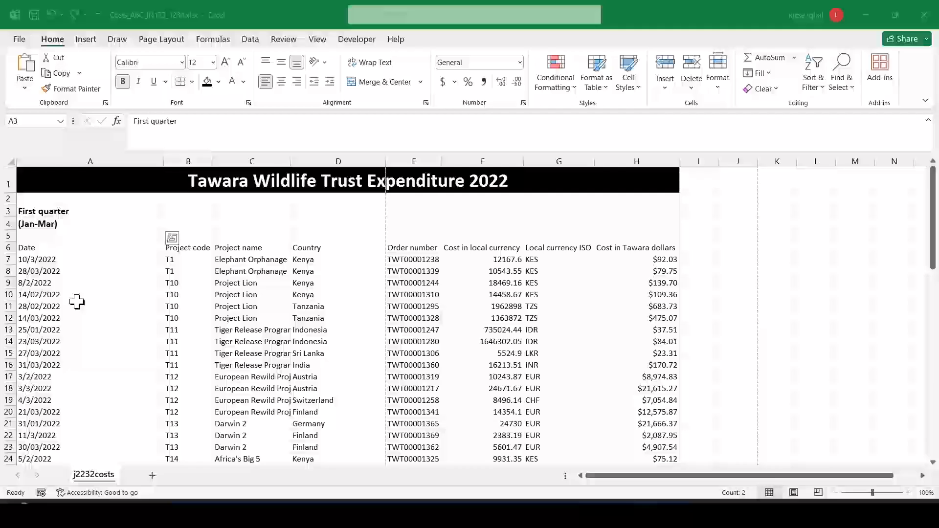
left_click_drag(34, 248, 642, 247)
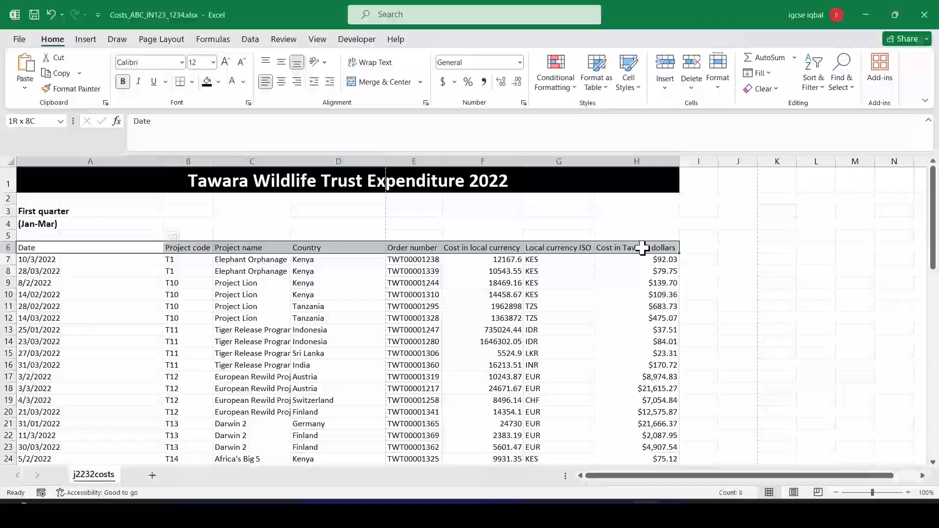
key("alt+Tab")
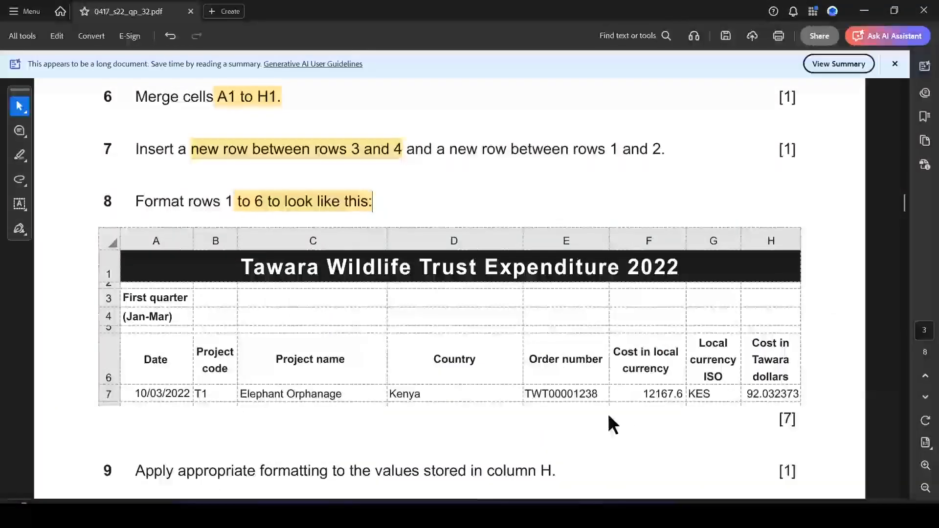
key("alt+Tab")
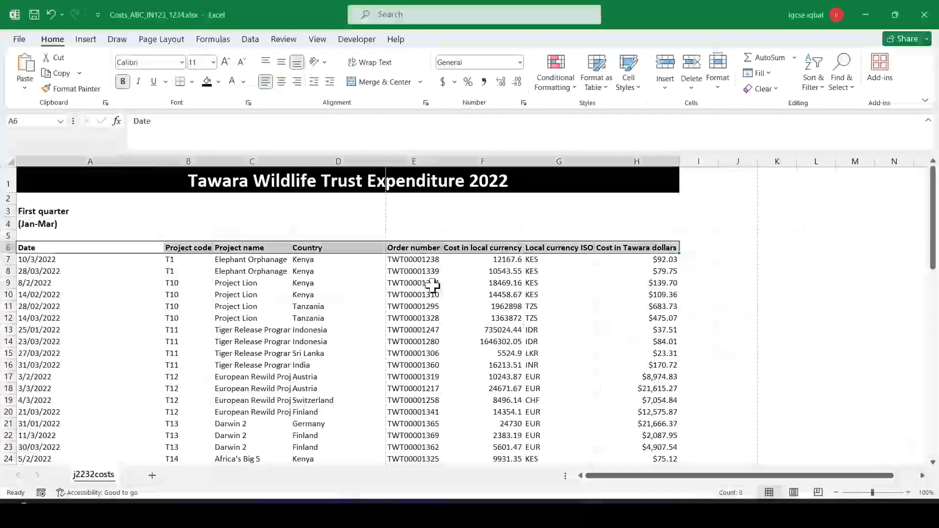
left_click(282, 82)
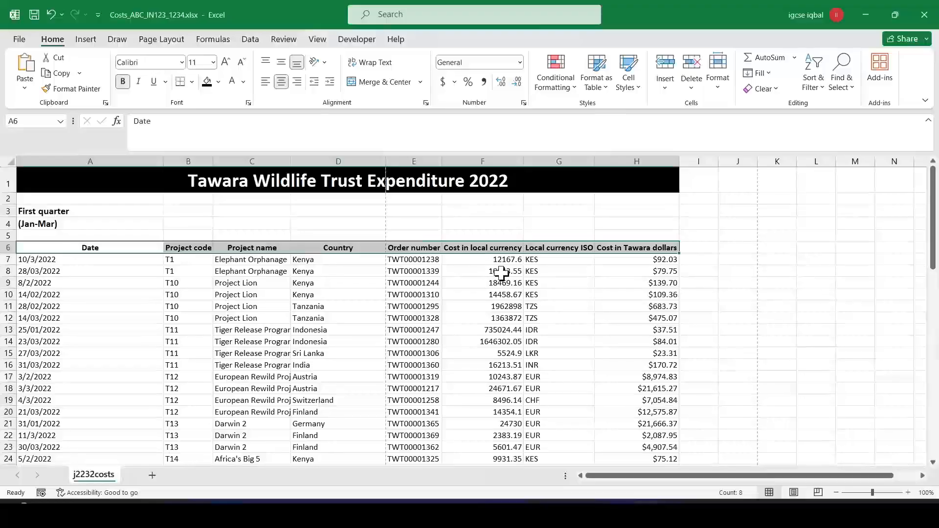
Step: Check the sample headings in the PDF, then wrap the "Cost in local currency" heading in F6 and narrow column F to fit two lines
key("alt+Tab")
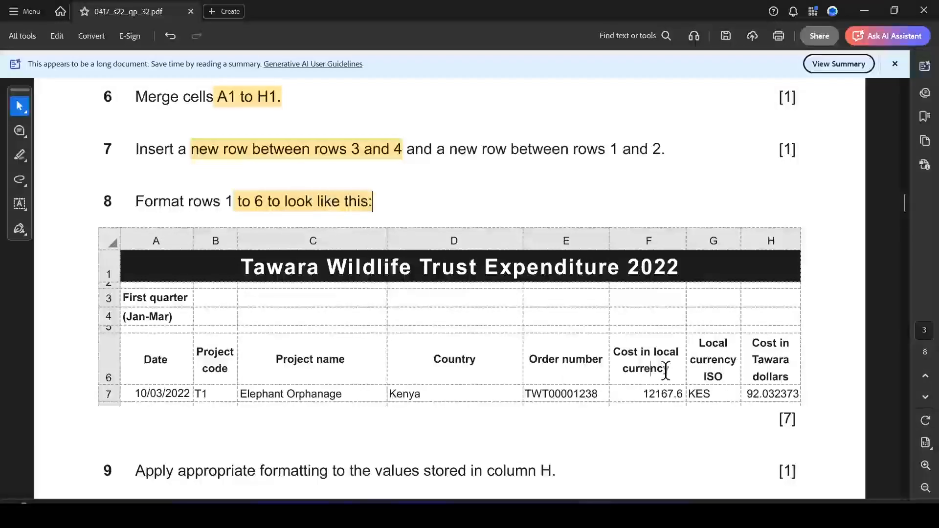
key("alt+Tab")
left_click(480, 248)
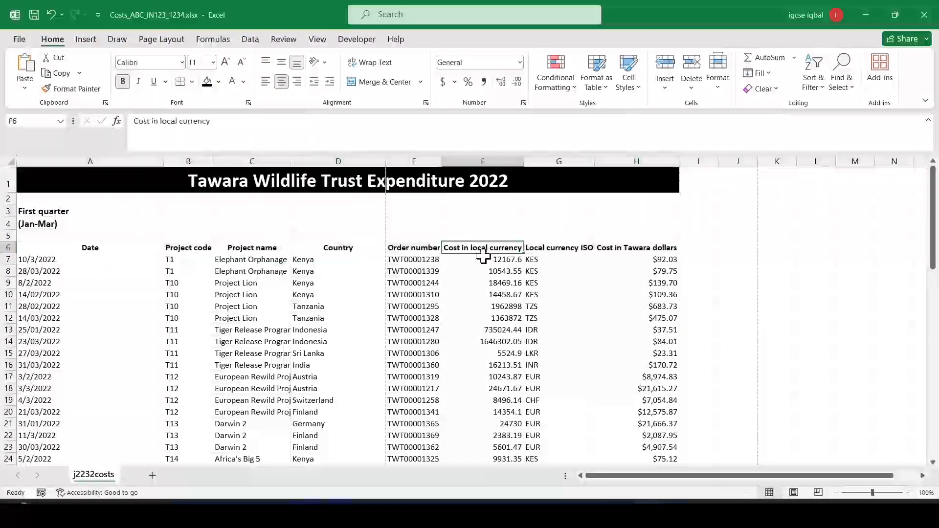
left_click(380, 62)
mouse_move(523, 161)
left_mouse_down()
mouse_move(512, 161)
mouse_move(519, 162)
left_mouse_up()
Step: Recheck the PDF sample, wrap the headings in G6:H6 and narrow columns G and H
key("alt+Tab")
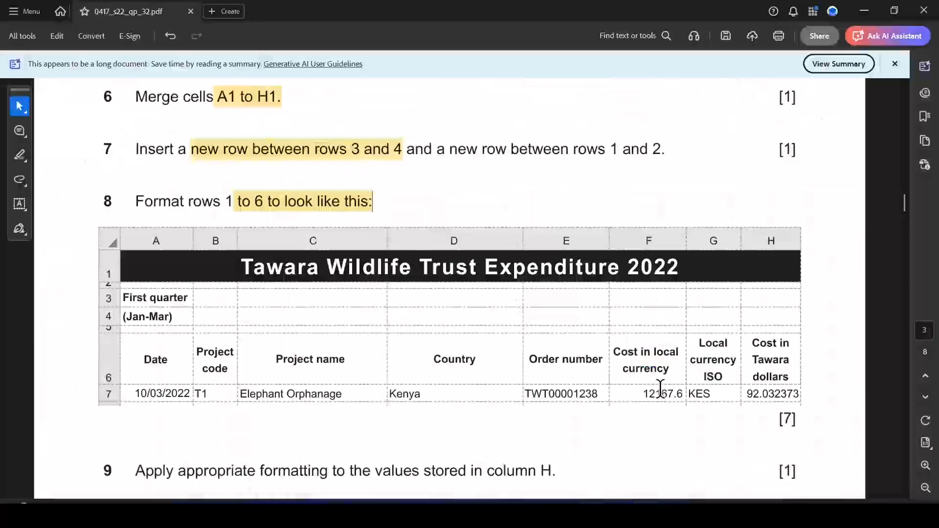
key("alt+Tab")
left_click(551, 255)
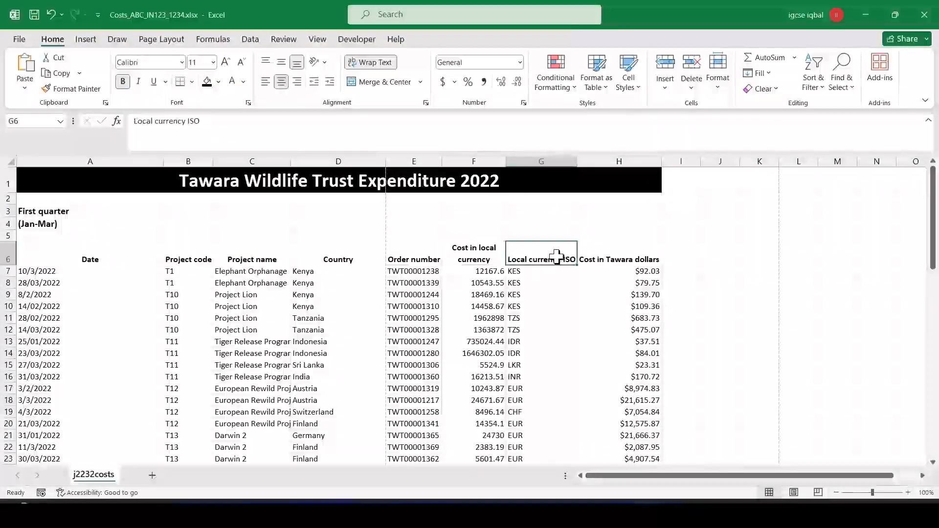
left_click_drag(551, 256, 620, 257)
left_click(372, 62)
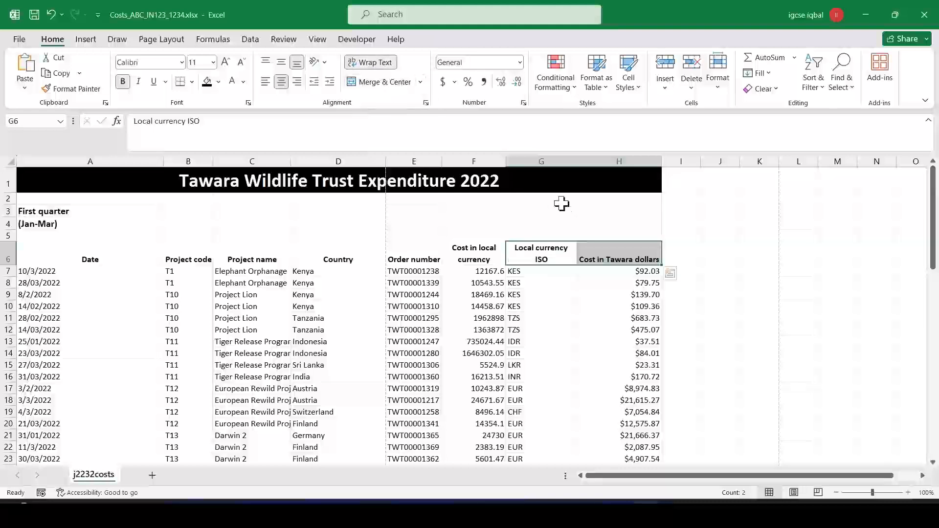
left_click_drag(579, 160, 559, 160)
left_click(636, 161)
left_click_drag(648, 161, 628, 169)
left_click(674, 254)
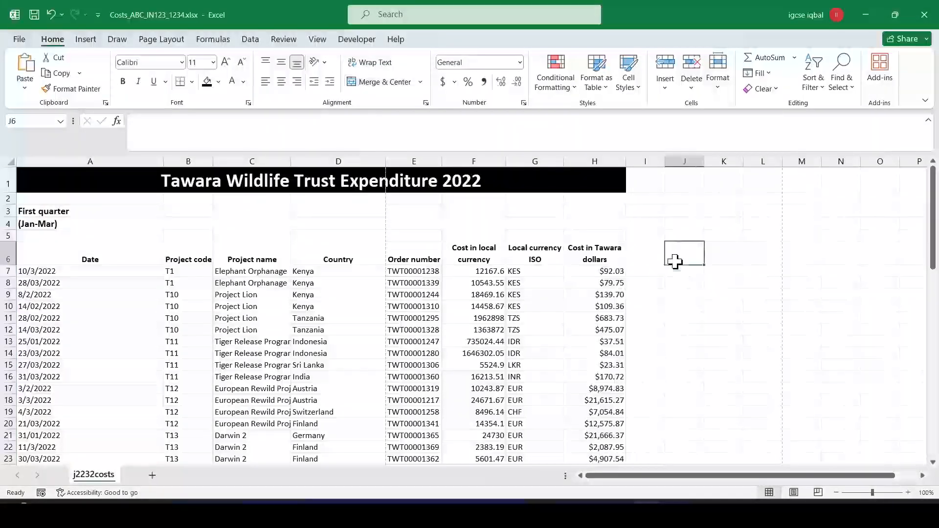
Step: Check the PDF sample, and apply thin dotted borders around and between all cells of the range A1:H70
key("alt+Tab")
key("alt+Tab")
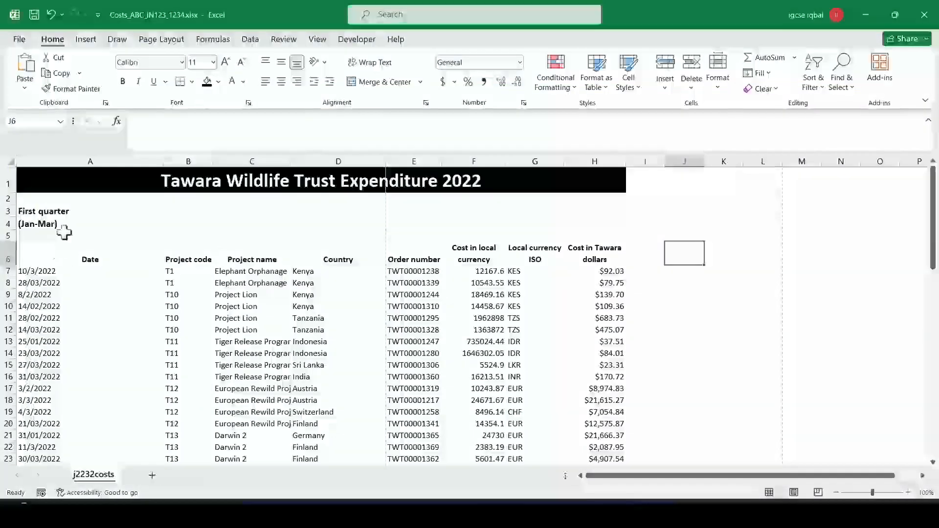
left_click_drag(42, 182, 475, 435)
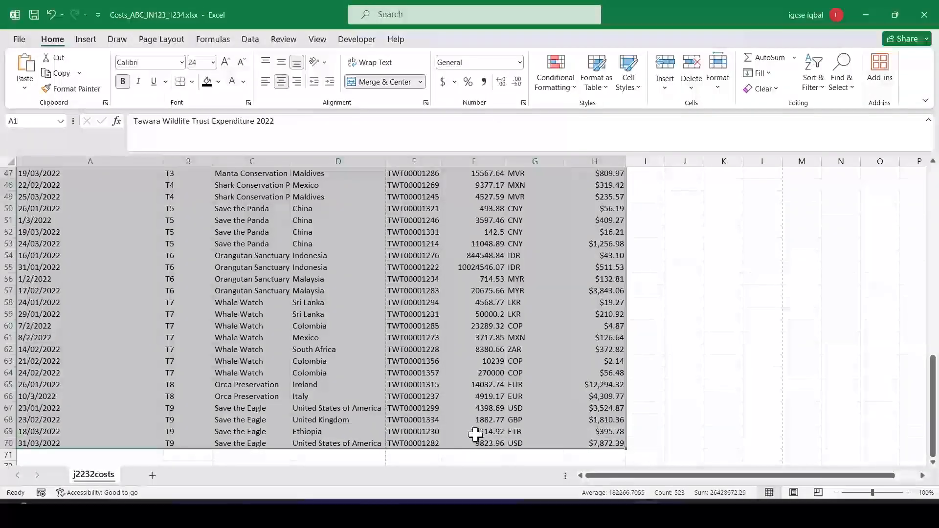
left_click(192, 82)
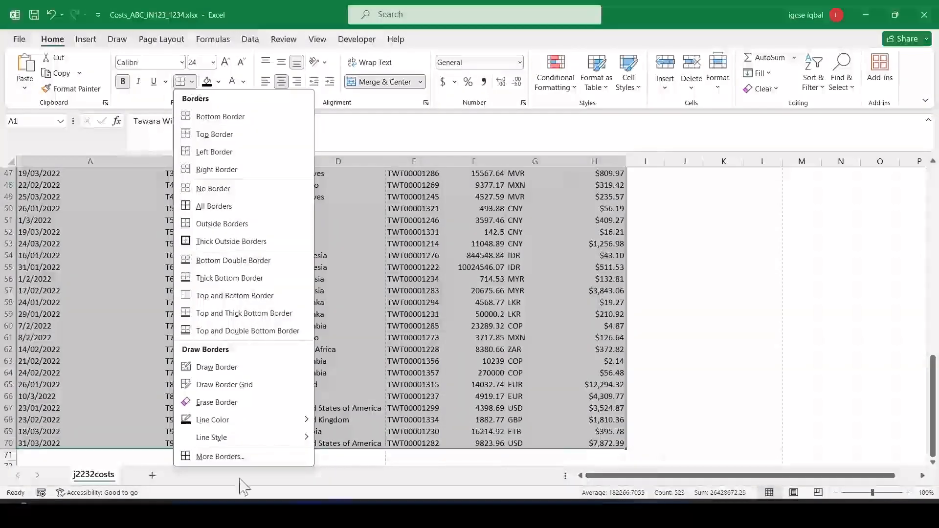
left_click(223, 457)
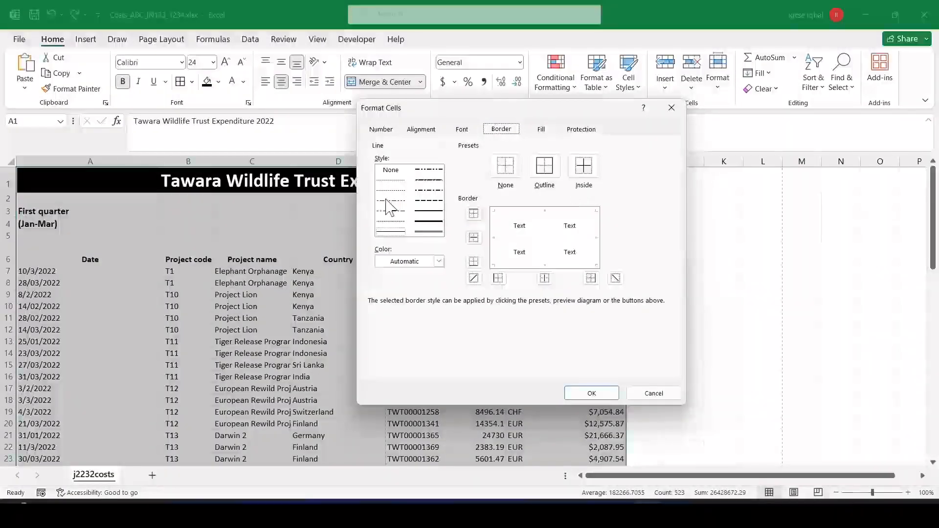
left_click(509, 238)
left_click(593, 228)
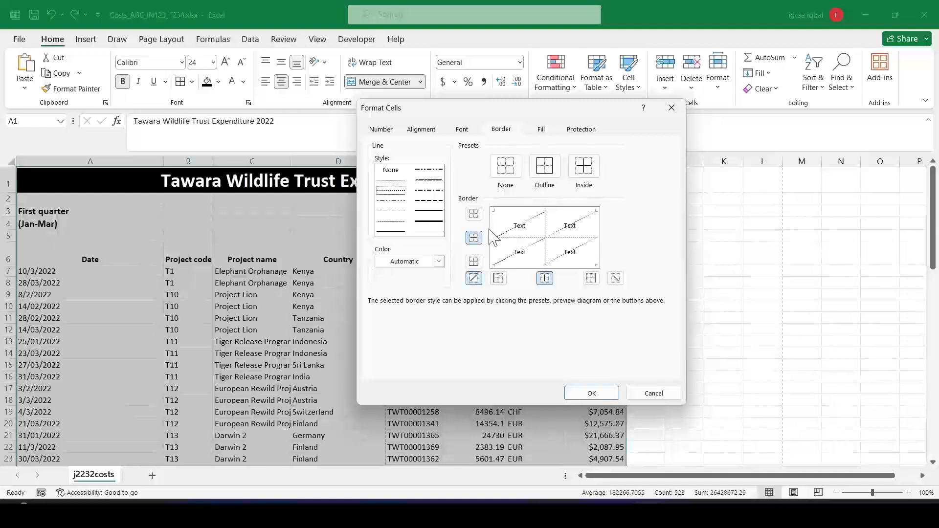
left_click(589, 227)
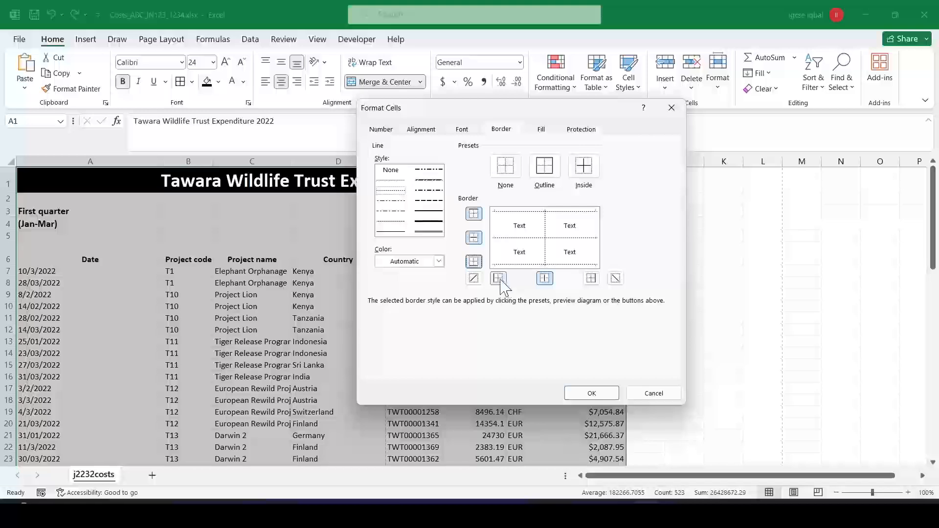
left_click(592, 392)
left_click(418, 259)
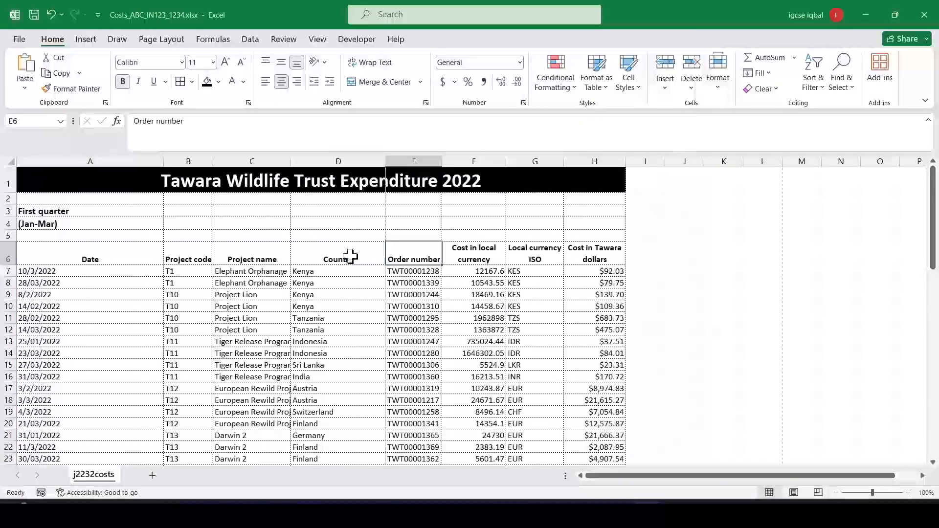
Step: Compare with the PDF sample, and set the column headings in A6:H6 to font size 12 and middle vertical alignment
key("alt+Tab")
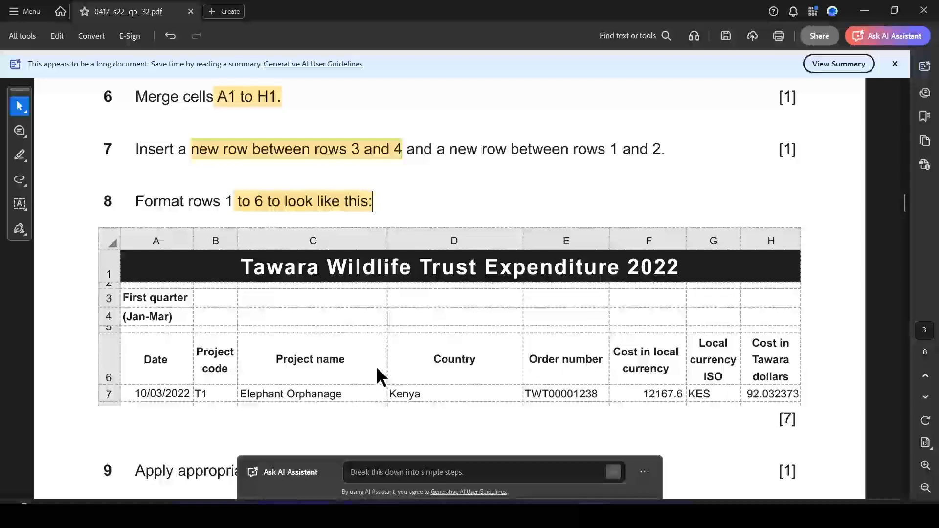
key("alt+Tab")
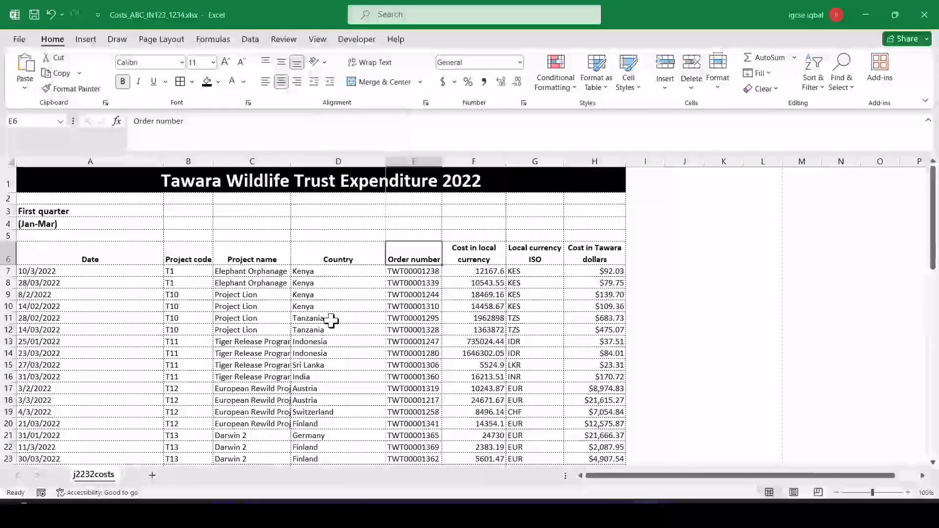
key("alt+Tab")
key("alt+Tab")
left_click_drag(90, 255, 617, 254)
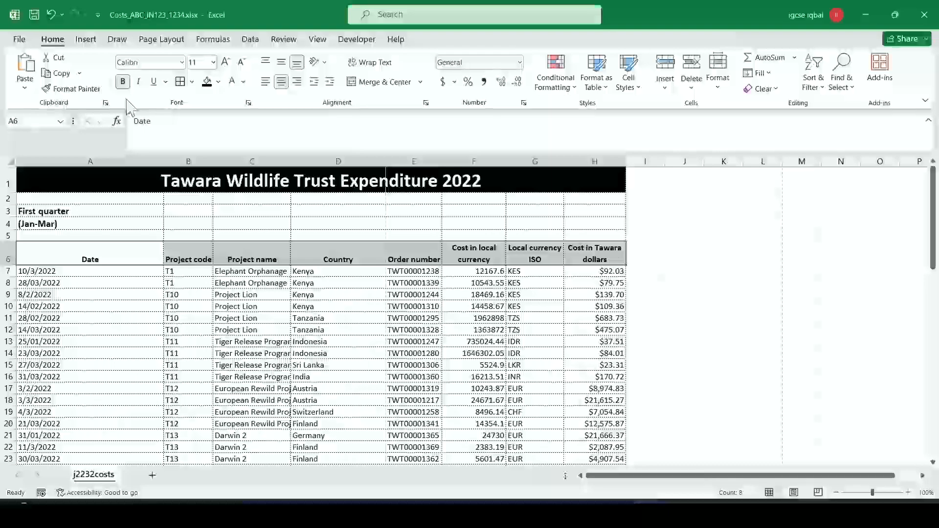
left_click(225, 61)
left_click(282, 62)
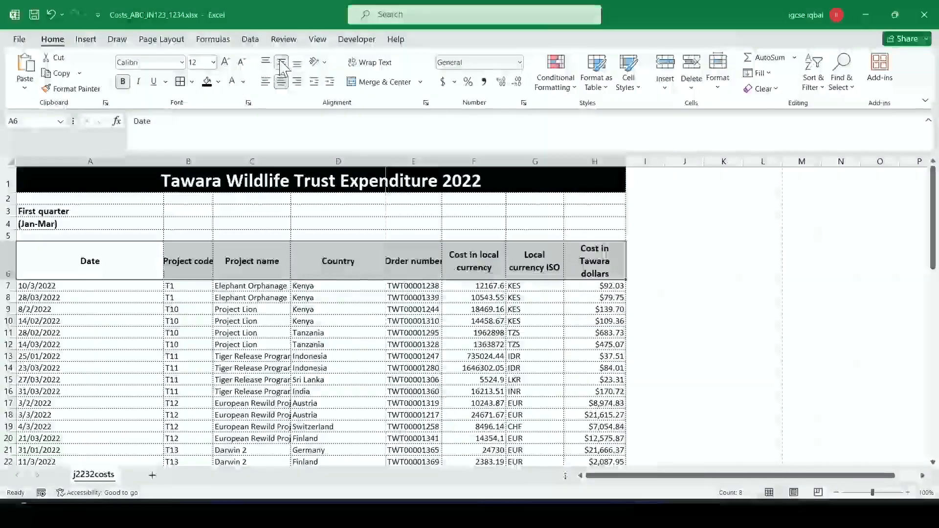
Step: Widen columns E and F to give their headings more room, and compare the result with the PDF sample
left_click(10, 161)
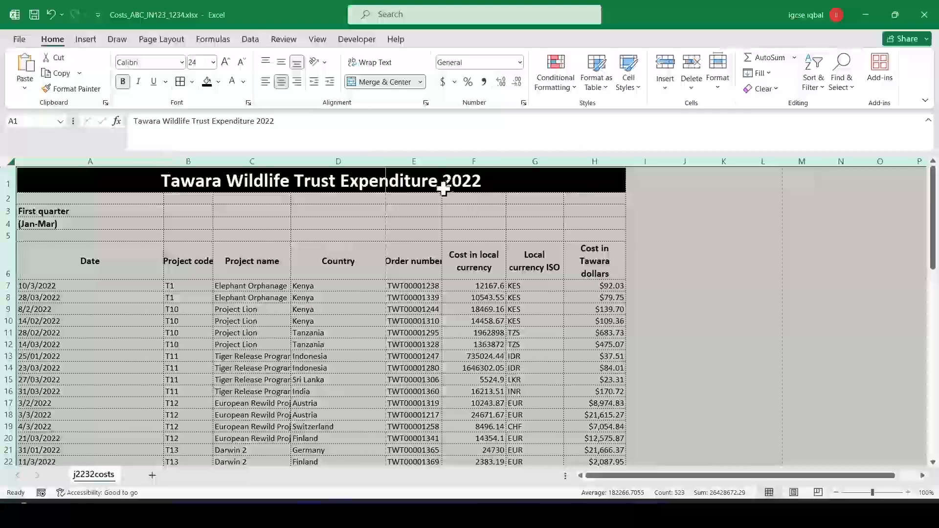
left_click(446, 224)
left_click_drag(442, 162, 468, 164)
left_click_drag(531, 157, 543, 155)
key("alt+Tab")
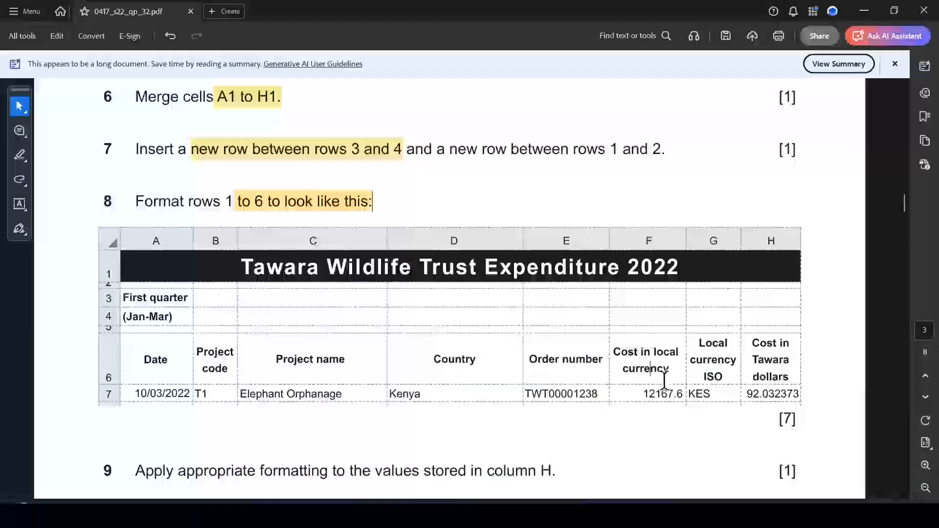
key("alt+Tab")
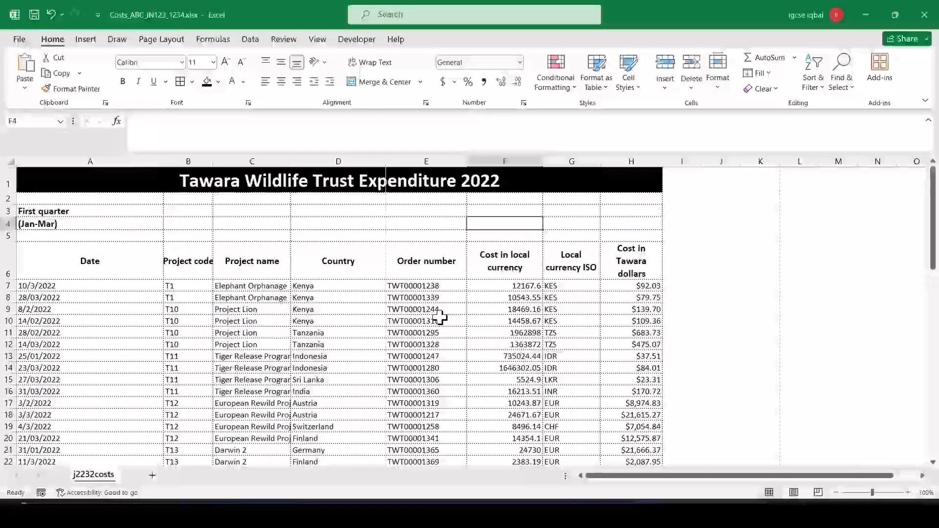
Step: Highlight "values stored in column H" in question 9 of the PDF, and check the number format of cell H7
key("alt+Tab")
scroll(430, 308, "down", 3)
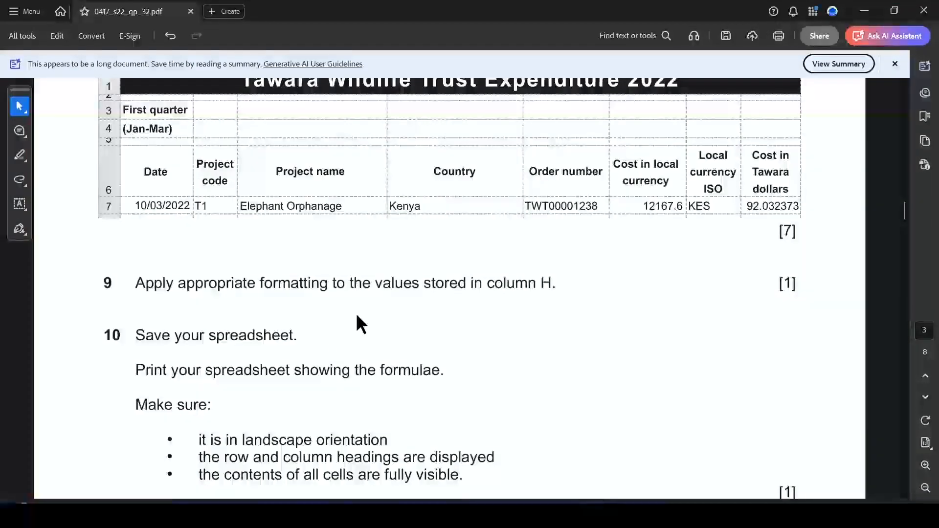
left_click_drag(375, 282, 571, 322)
left_click(614, 308)
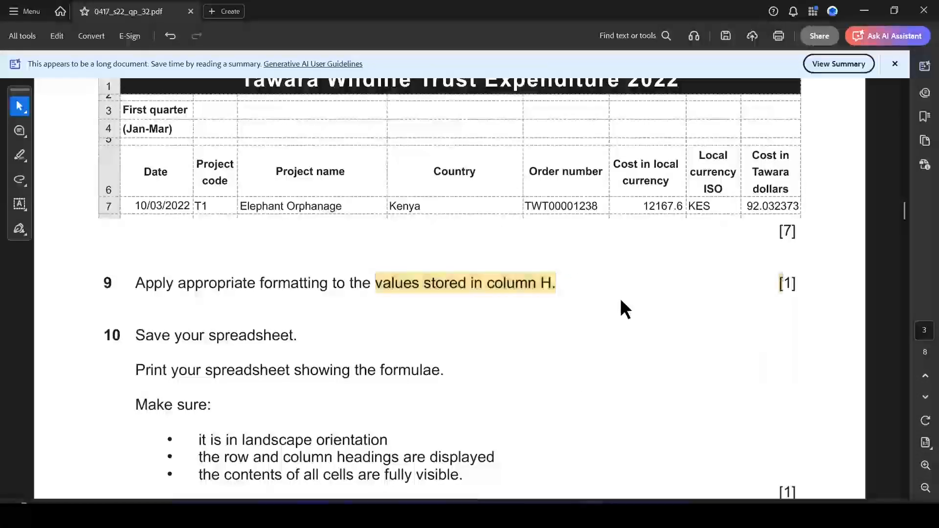
key("alt+Tab")
left_click(634, 287)
Step: Read the start of question 10 in the PDF and save the Costs workbook
key("alt+Tab")
scroll(354, 325, "down", 2)
key("alt+Tab")
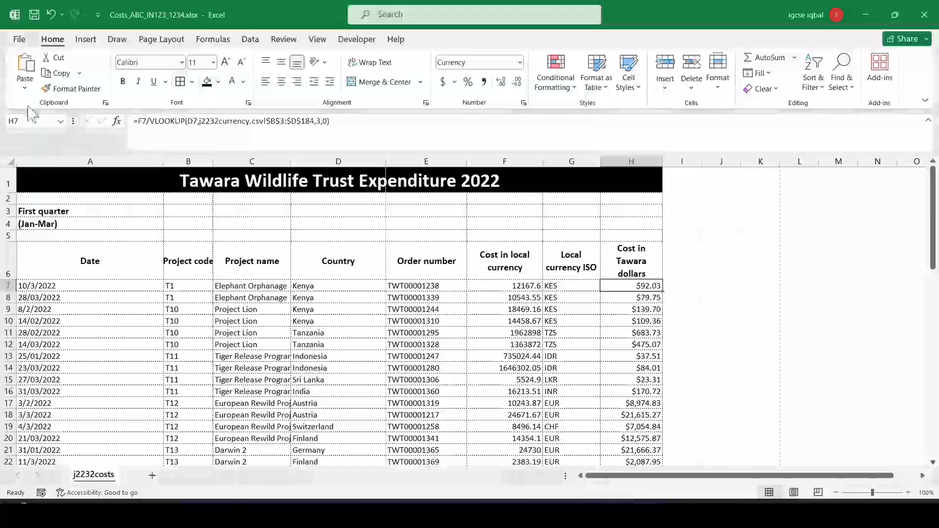
left_click(34, 15)
Step: Examine the PDF instruction "Print your spreadsheet showing the formulae", and look at the print preview of the current sheet
key("alt+Tab")
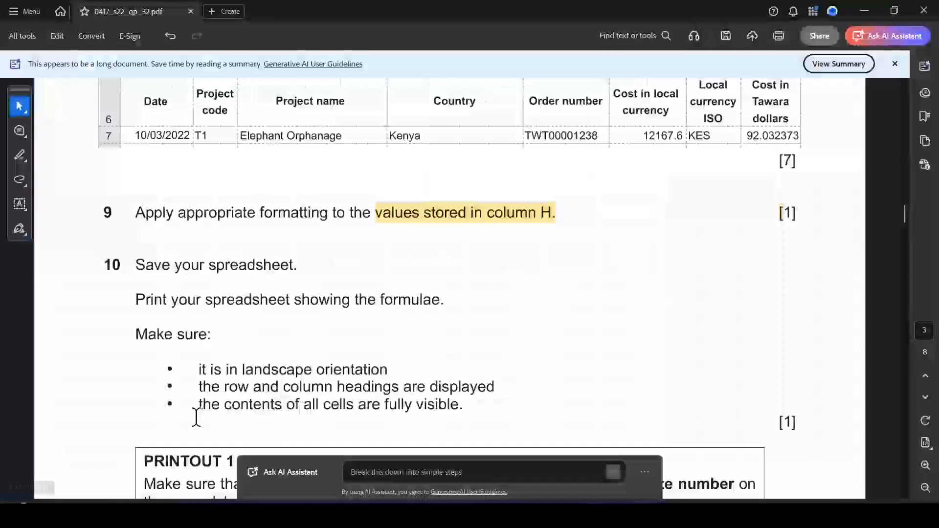
left_click_drag(136, 300, 289, 300)
left_click_drag(222, 311, 430, 308)
key("alt+Tab")
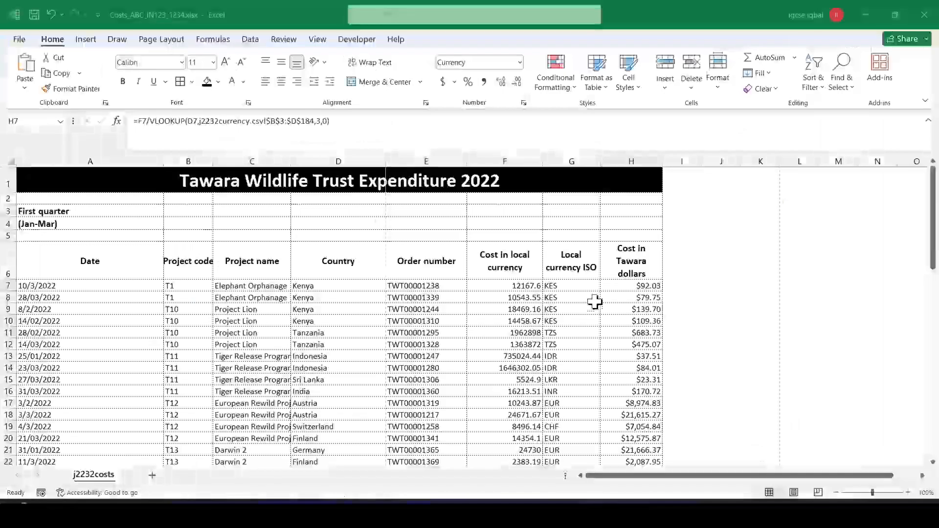
key("ctrl+p")
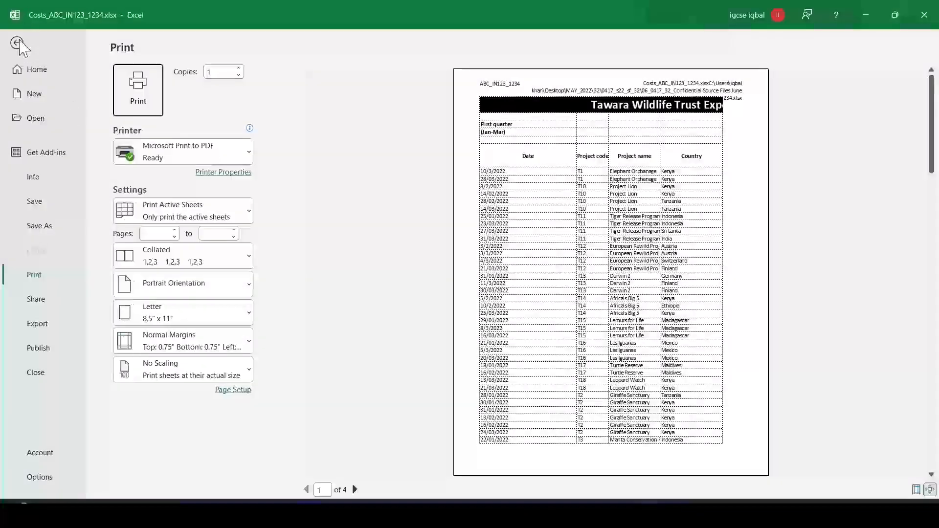
left_click(16, 43)
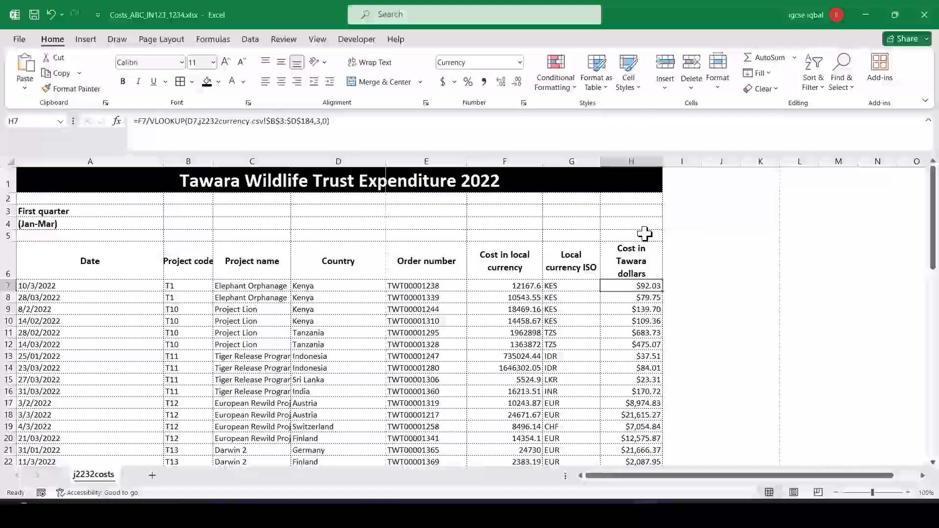
Step: Show the formulas in the sheet and autofit all column widths to their contents
key("ctrl+grave")
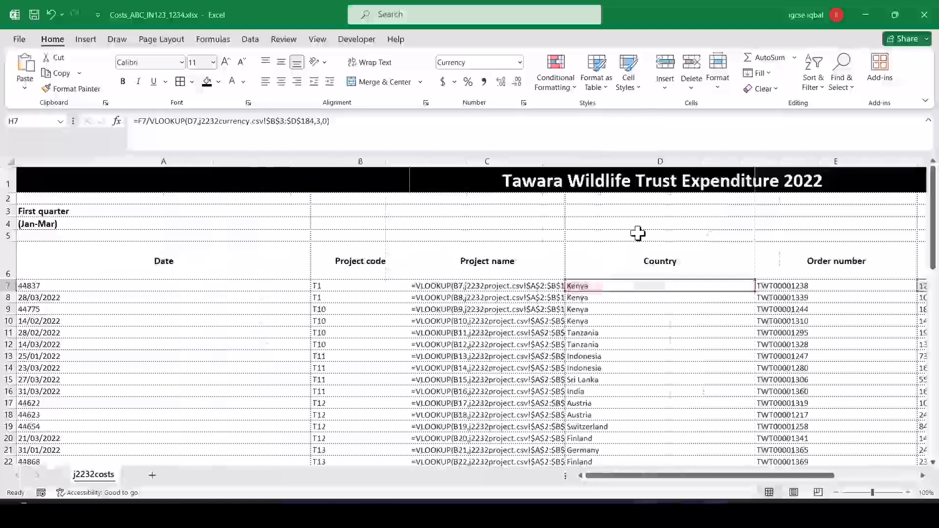
left_click(11, 158)
double_click(311, 161)
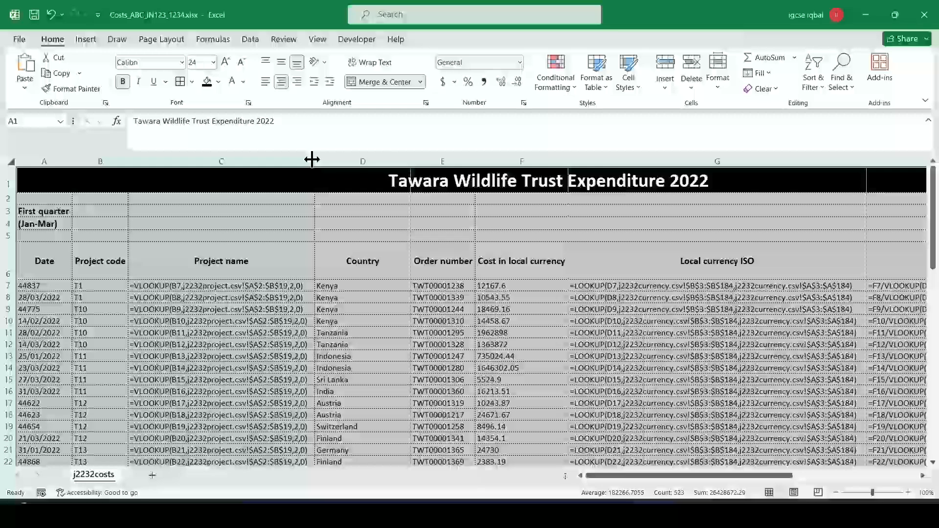
Step: Open the print preview, and highlight the landscape orientation, row and column headings, and fully visible contents requirements in question 10 of the PDF
key("ctrl+p")
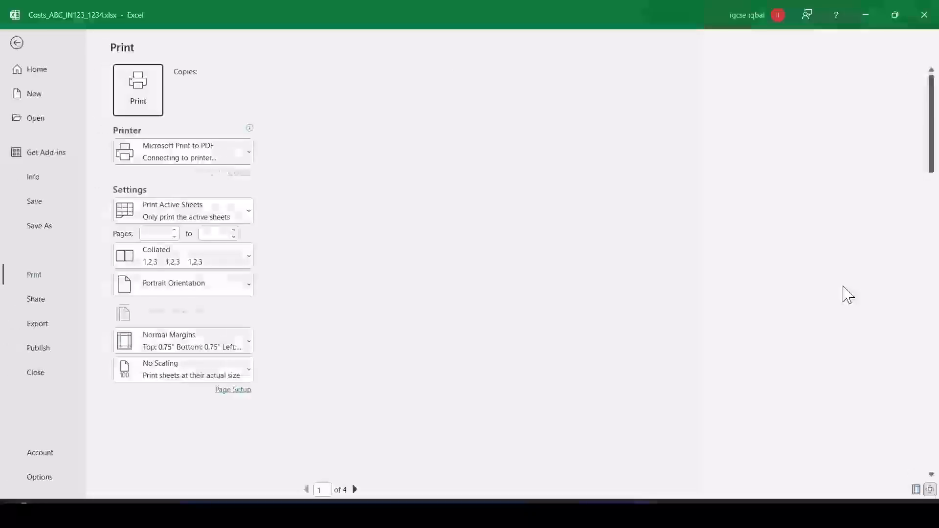
key("alt+Tab")
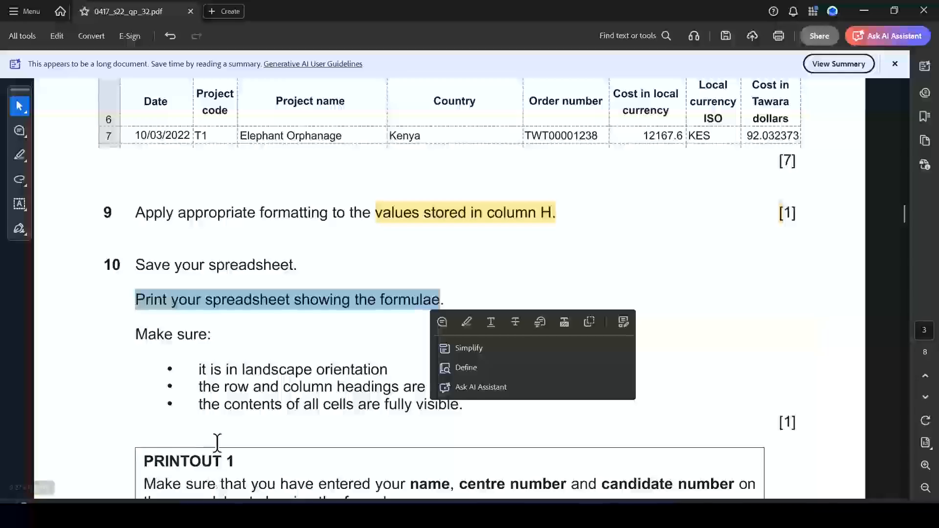
left_click(323, 384)
left_click_drag(275, 369, 371, 364)
left_click_drag(225, 388, 494, 387)
left_click_drag(224, 405, 451, 405)
left_click(493, 421)
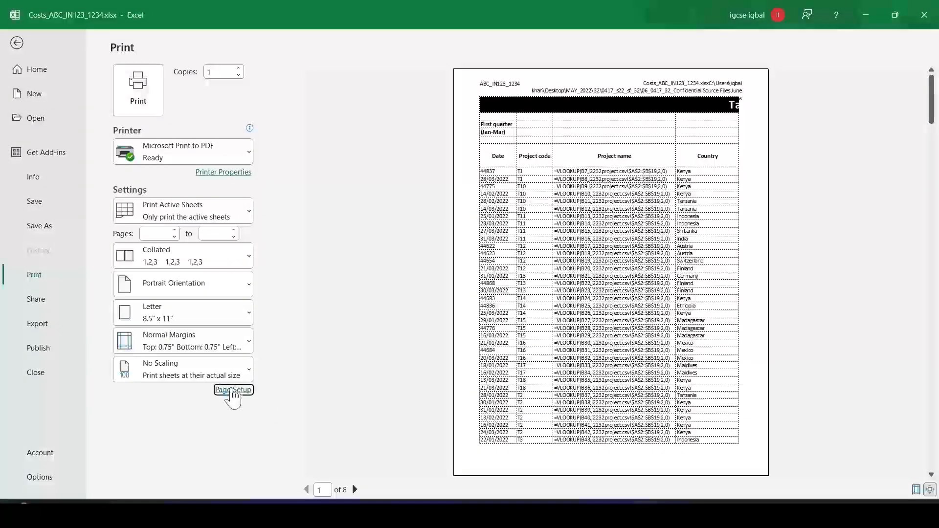
Step: Set up the printout in landscape orientation, fitted to 1 page wide by 1 tall, with row and column headings printed
left_click(233, 390)
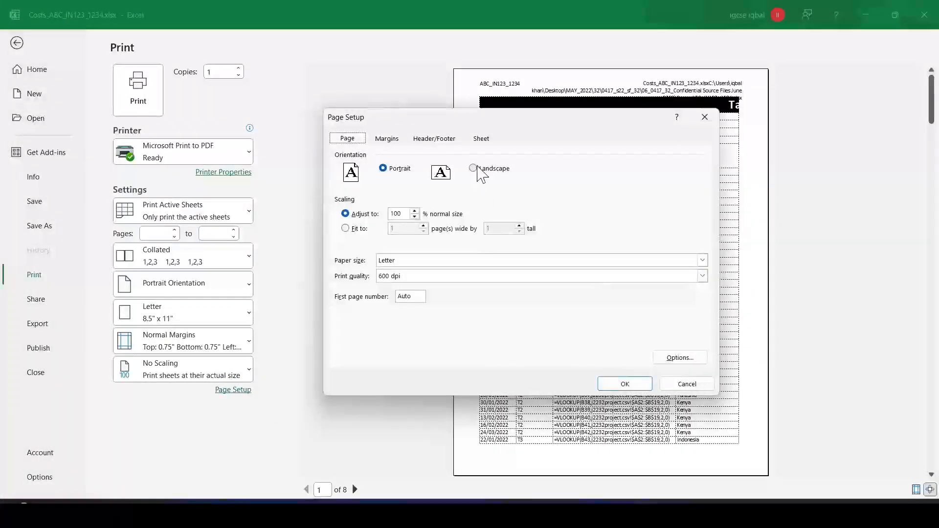
left_click(345, 229)
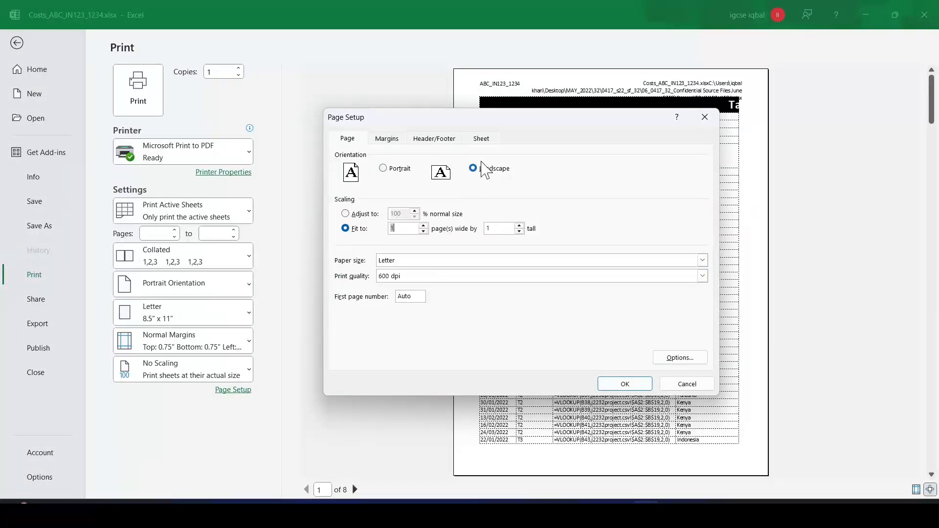
left_click(480, 138)
left_click(345, 264)
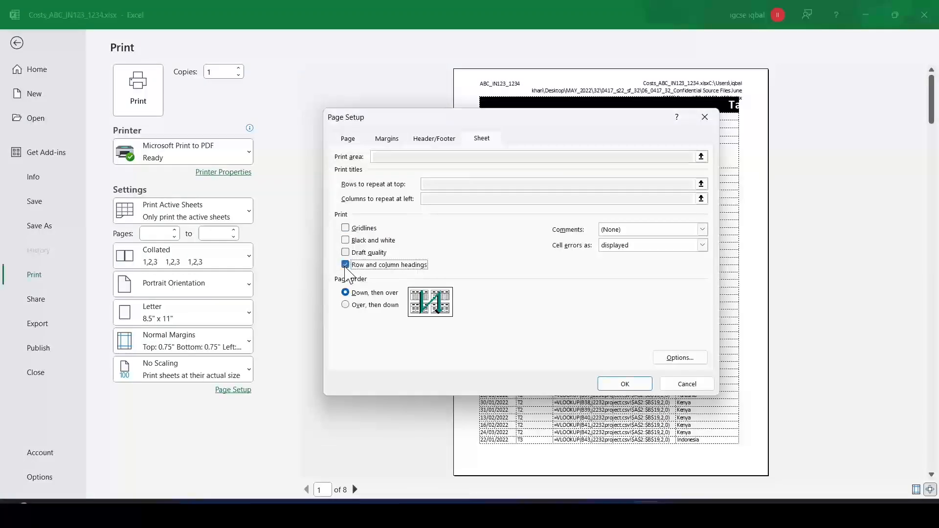
left_click(627, 384)
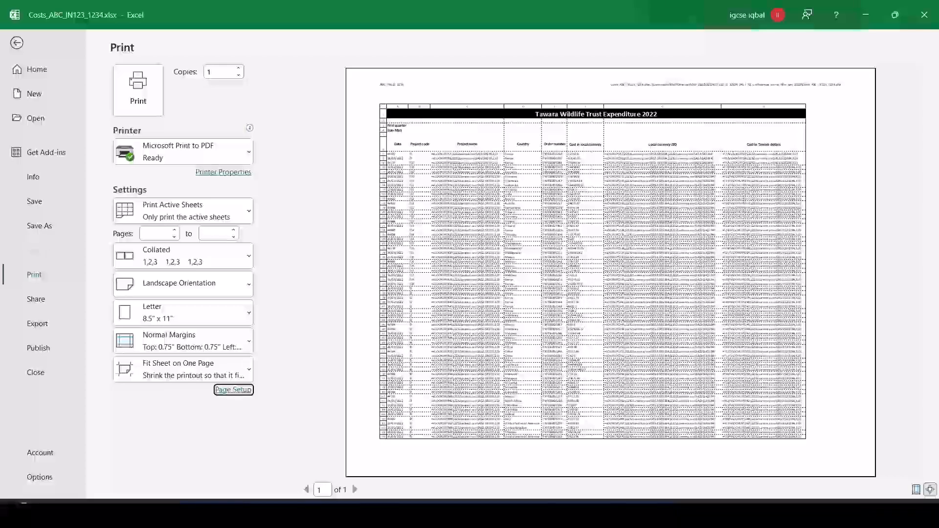
Step: Check the preview against the Printout 1 requirements in the PDF, then return to the sheet and show values instead of formulas
left_click(636, 515)
scroll(446, 387, "down", 5)
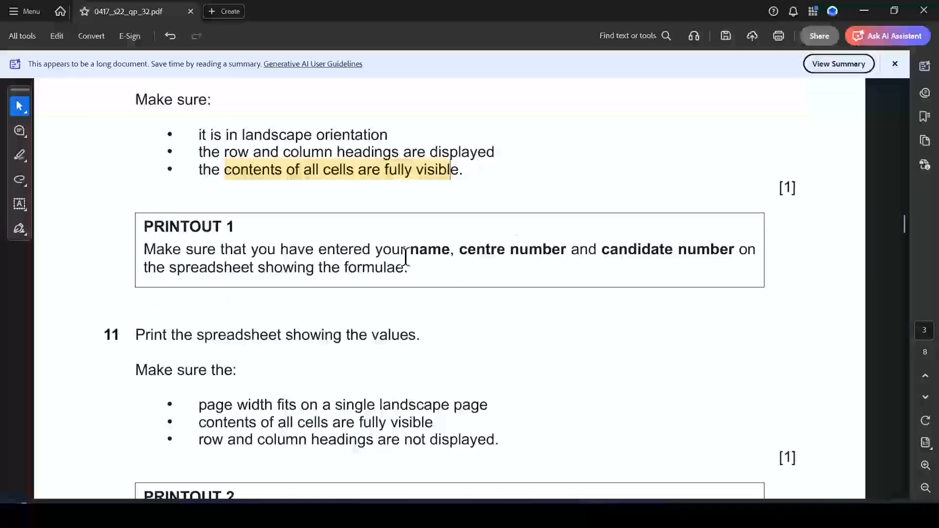
key("alt+Tab")
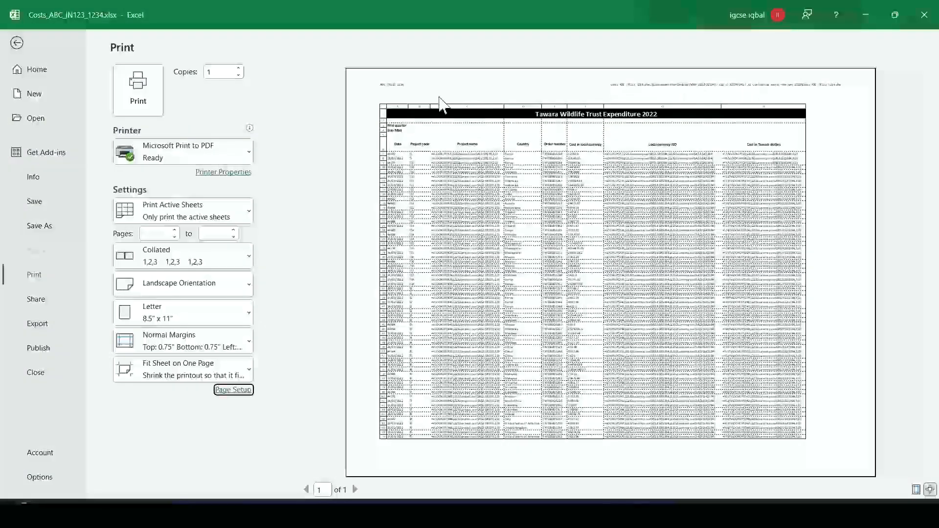
key("alt+Tab")
key("alt+Tab")
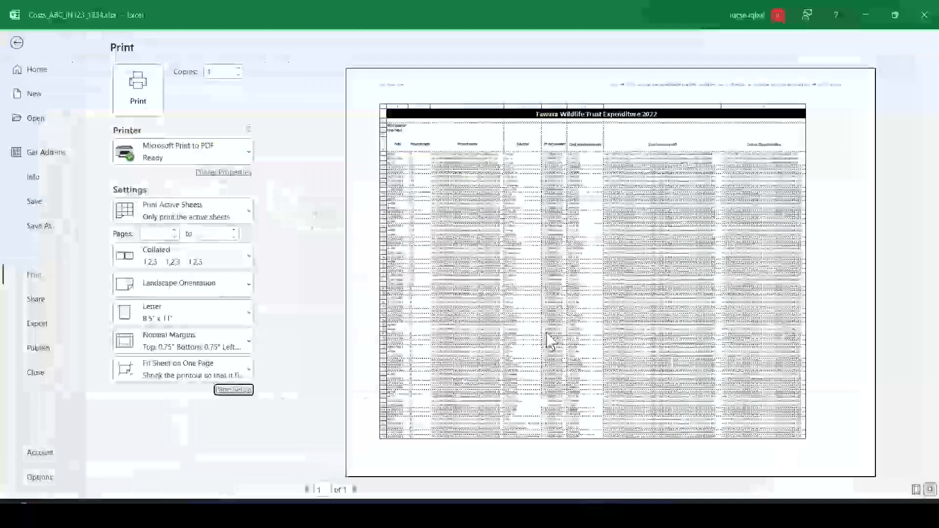
left_click(17, 44)
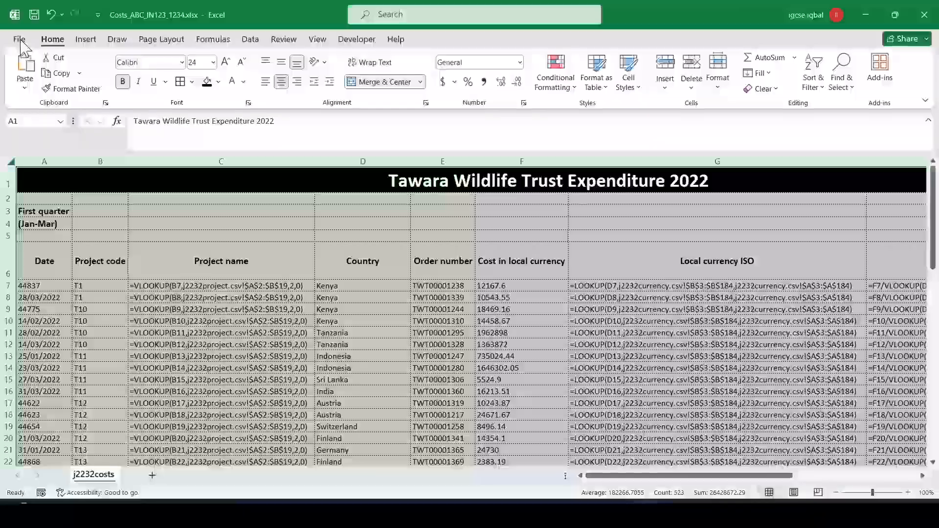
key("ctrl+grave")
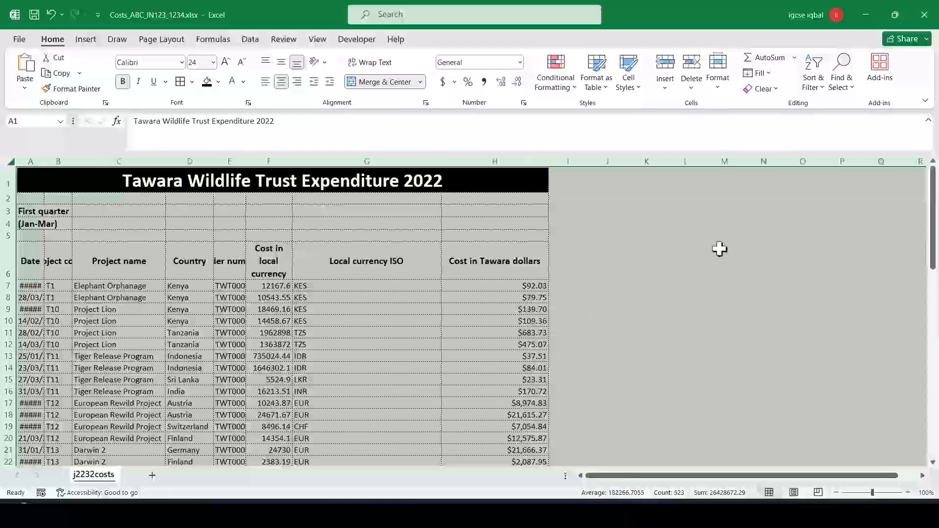
Step: Autofit all column widths of the costs sheet to their displayed values
left_click(8, 160)
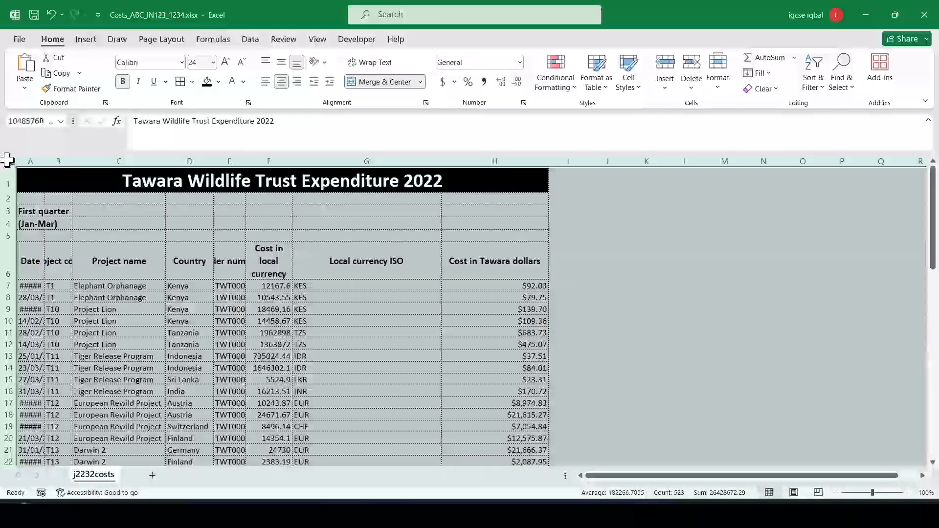
double_click(44, 157)
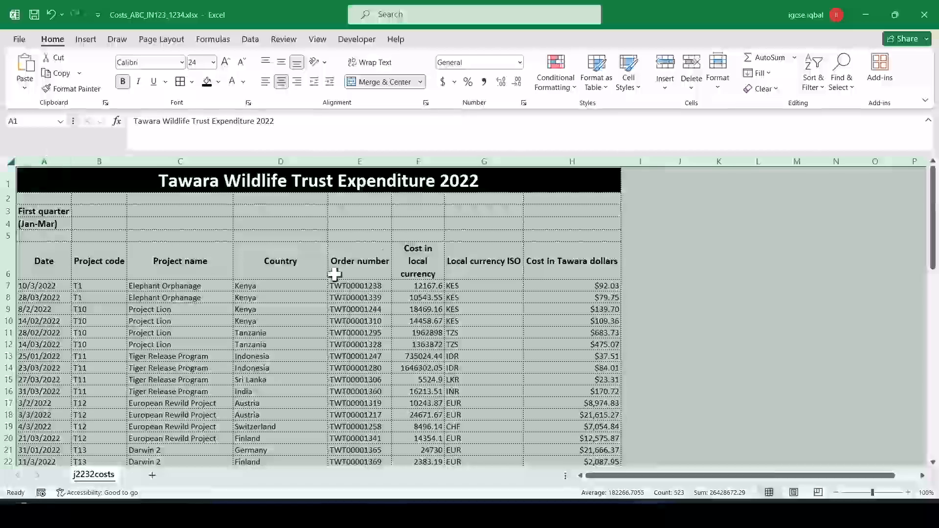
left_click(540, 321)
Step: Review the Printout 2 requirements in question 11 of the PDF, and open the print preview of the Costs workbook
key("alt+Tab")
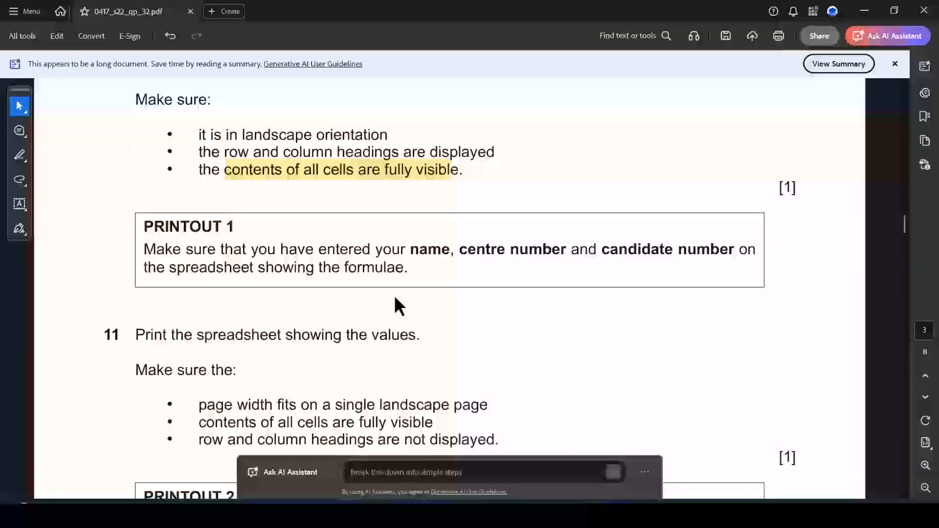
scroll(395, 303, "down", 10)
scroll(388, 303, "up", 8)
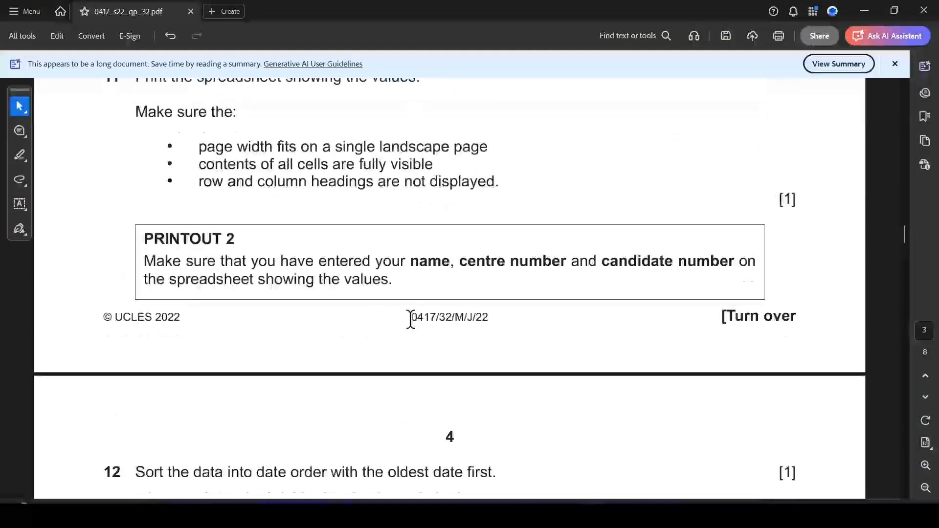
left_click_drag(141, 356, 223, 357)
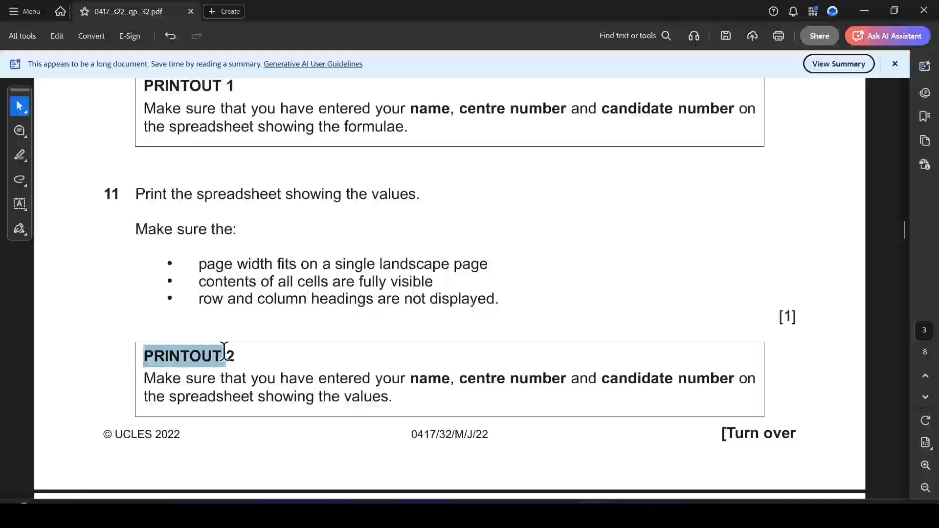
left_click_drag(372, 195, 450, 192)
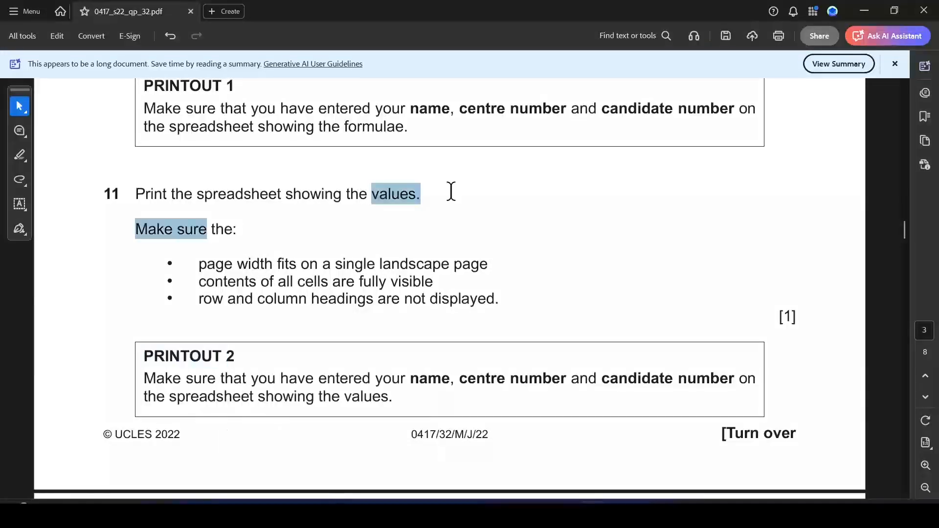
key("alt+Tab")
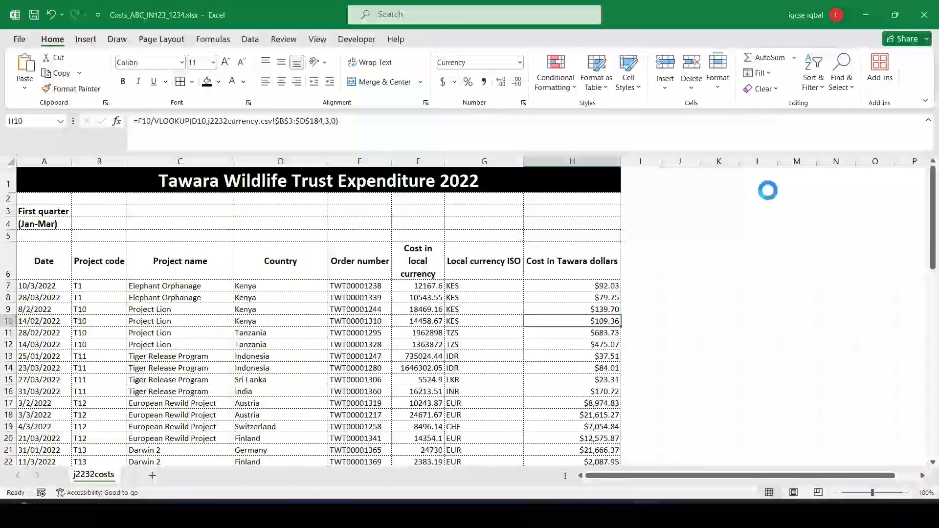
key("ctrl+p")
key("alt+Tab")
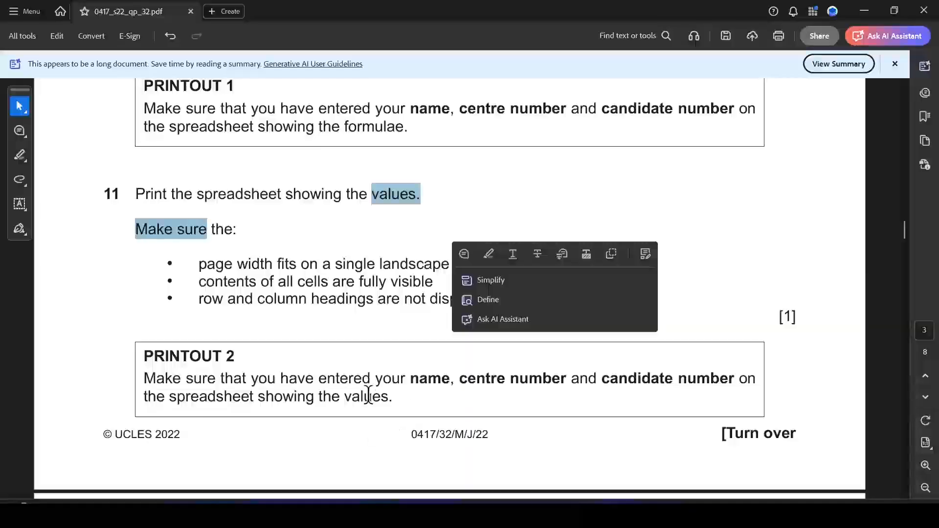
left_click(345, 285)
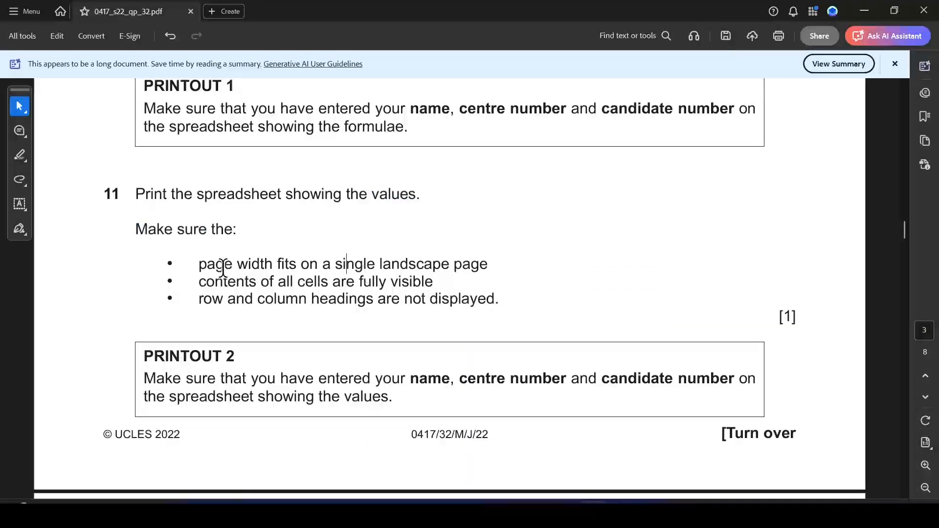
key("alt+Tab")
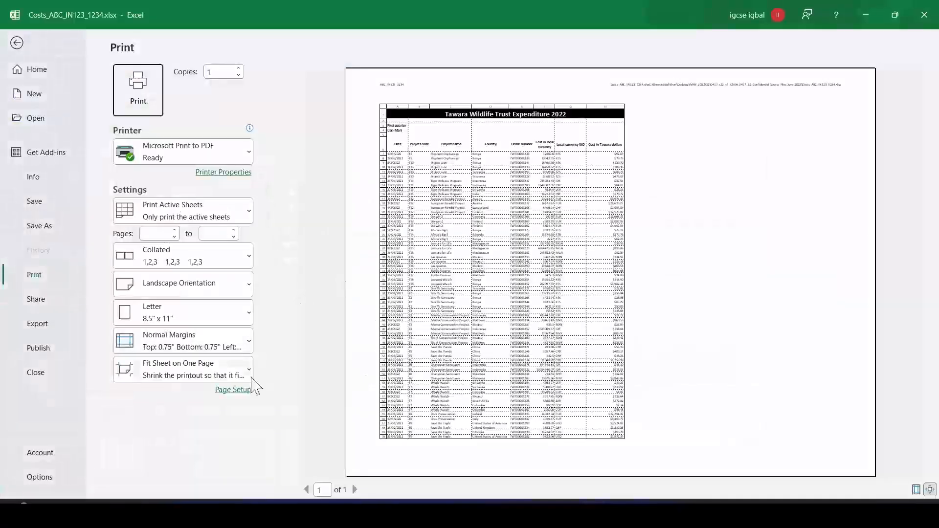
Step: Turn off the row and column headings for the printout in the page setup
left_click(233, 389)
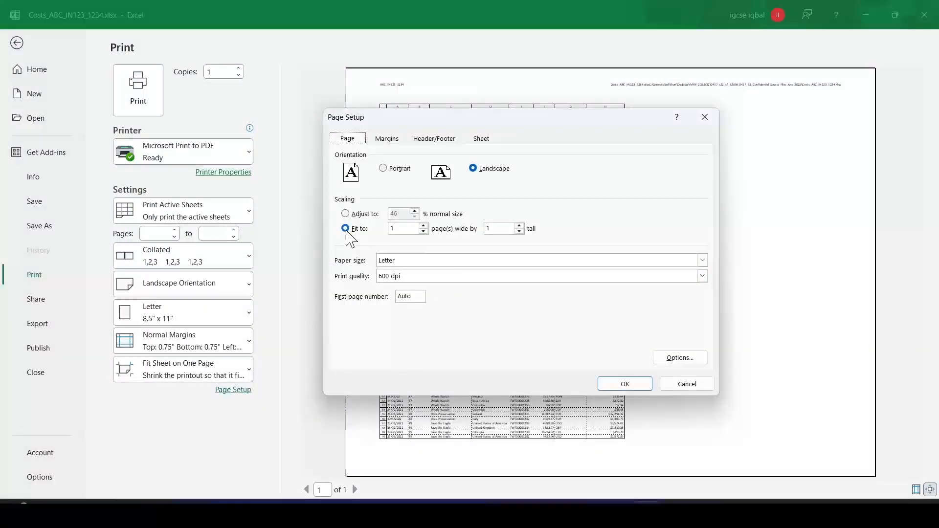
key("alt+Tab")
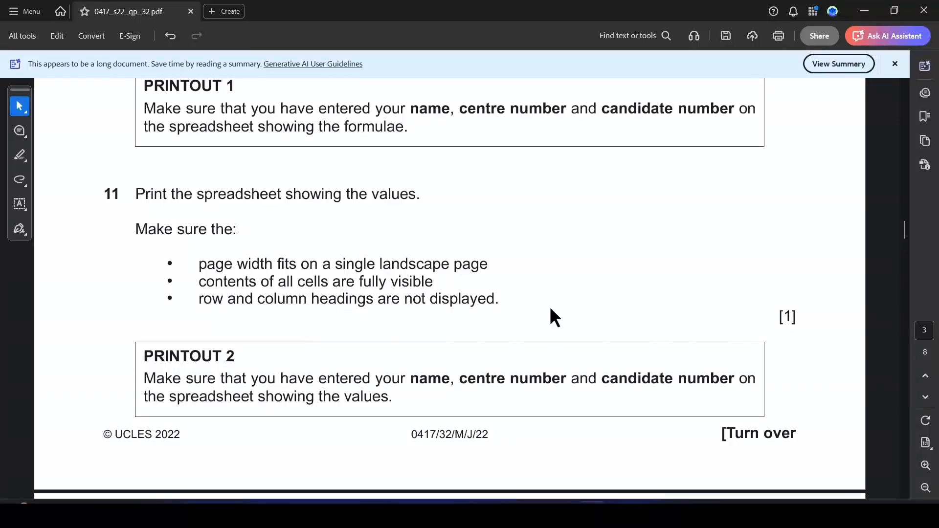
key("alt+Tab")
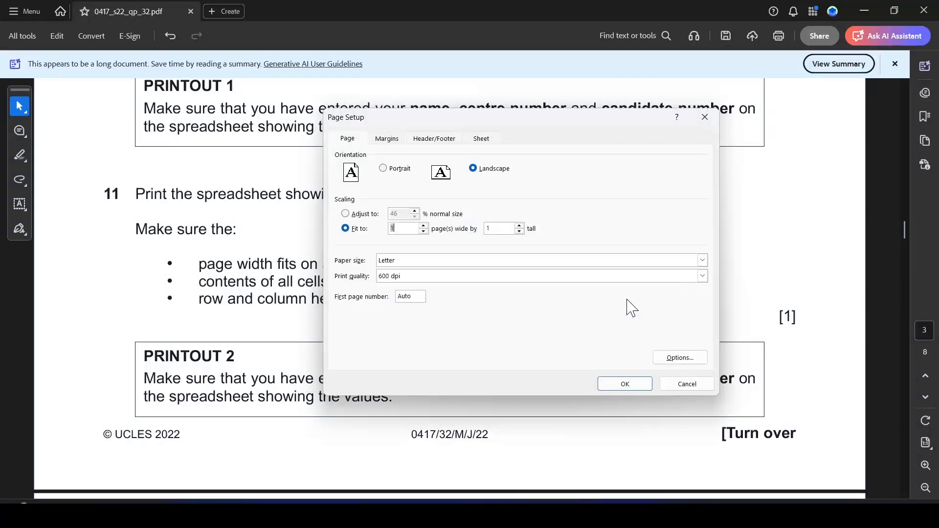
left_click(480, 139)
left_click(345, 265)
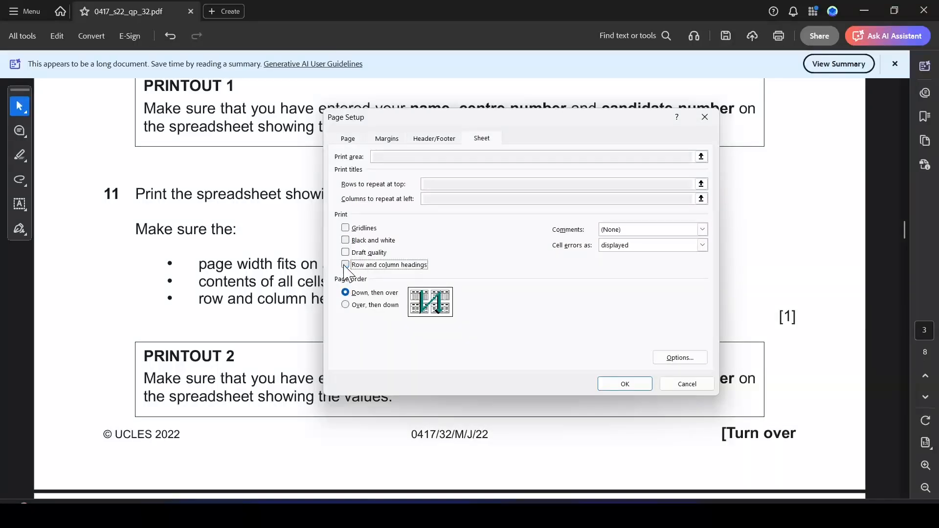
left_click(625, 384)
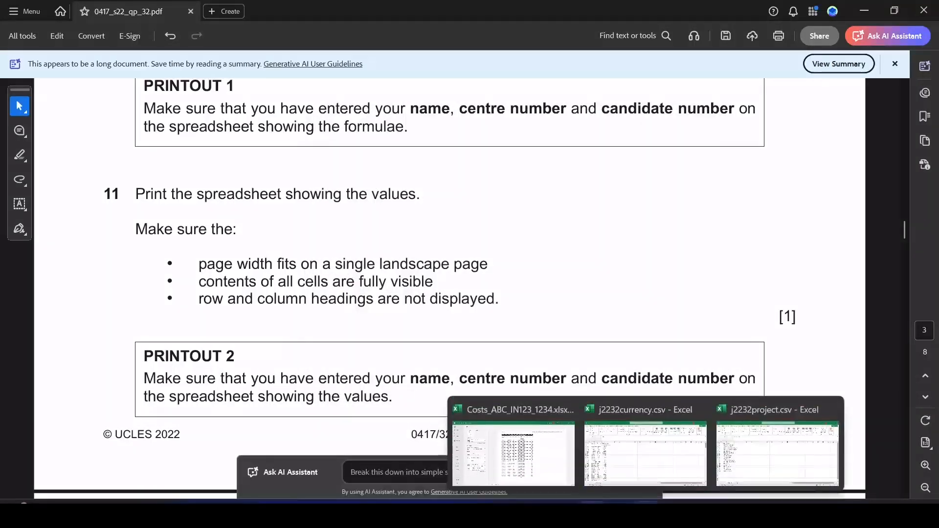
Step: Check the Costs print preview against the question 11 requirements in the PDF, and return to the sheet
left_click(509, 447)
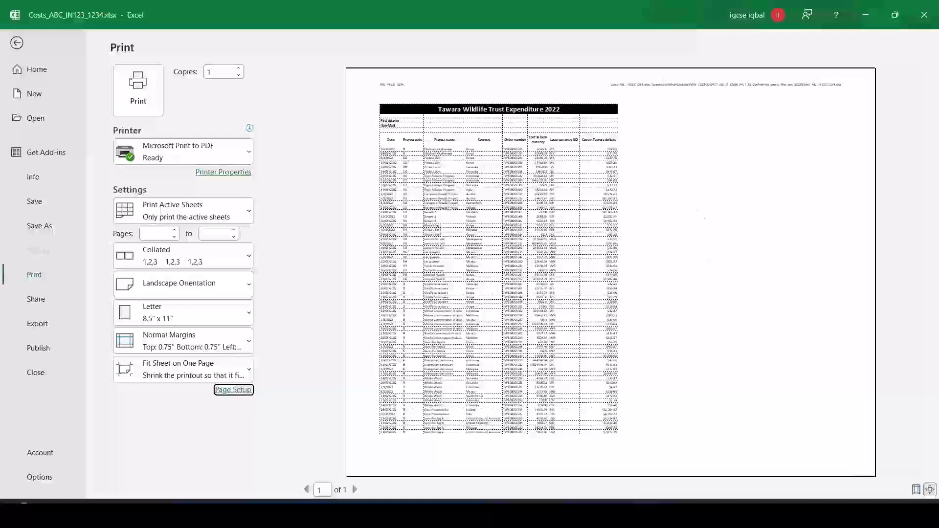
key("alt+Tab")
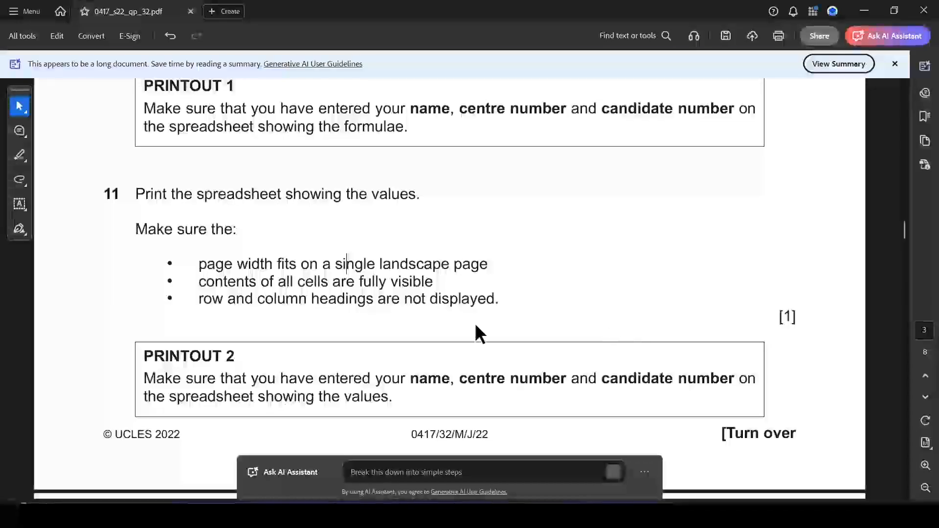
key("alt+Tab")
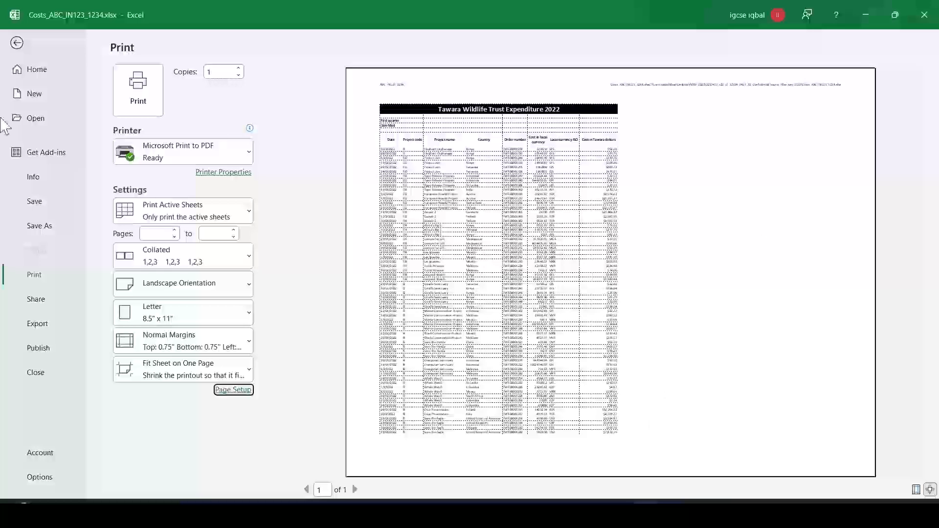
left_click(17, 43)
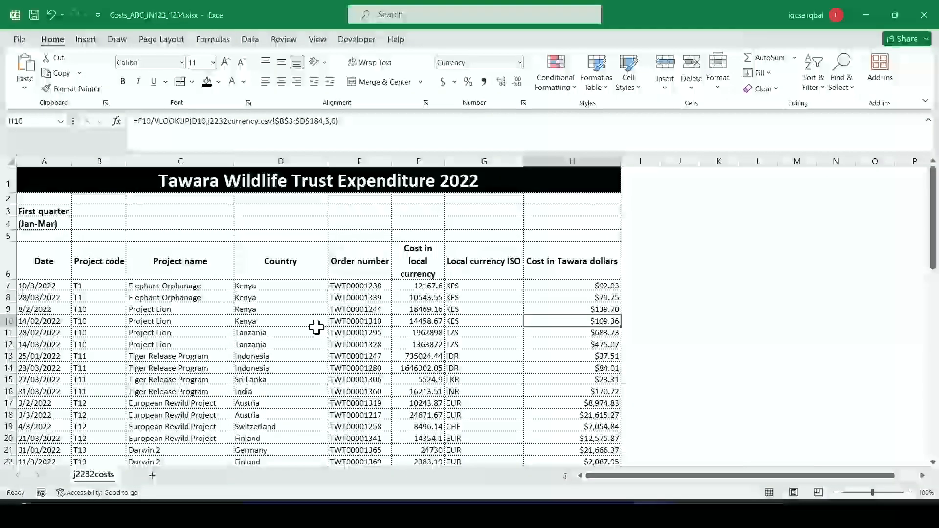
Step: Highlight "date order" and "oldest date first." in question 12 of the PDF
key("alt+Tab")
scroll(394, 284, "down", 8)
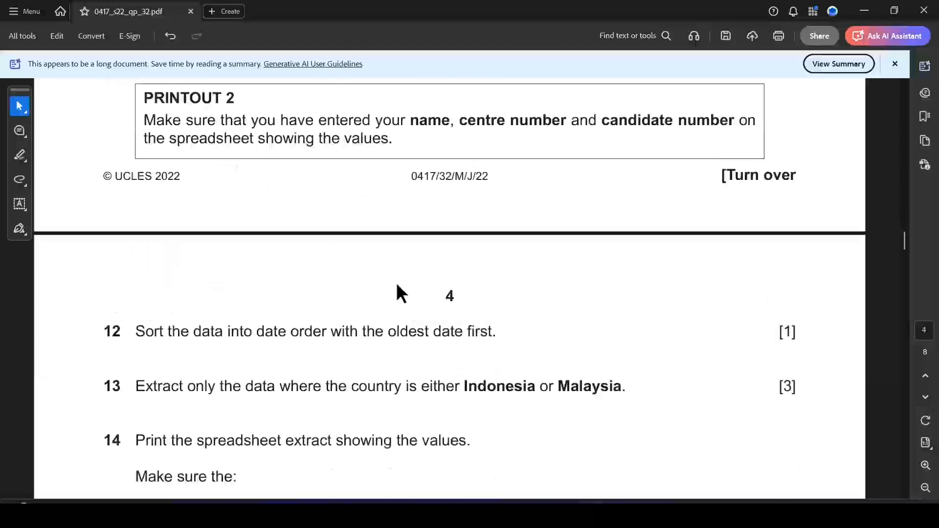
scroll(385, 274, "down", 2)
left_click_drag(255, 120, 499, 118)
left_click(390, 259)
scroll(390, 260, "up", 1)
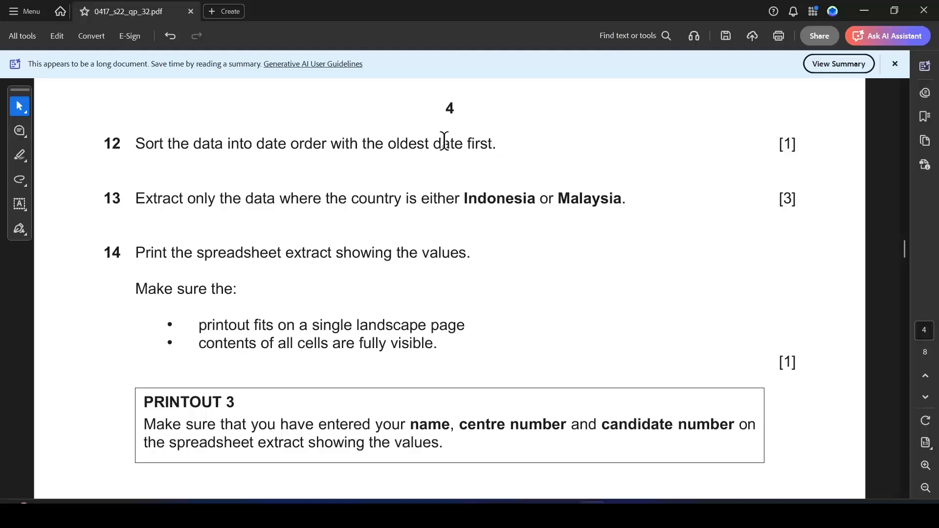
left_click_drag(255, 144, 315, 143)
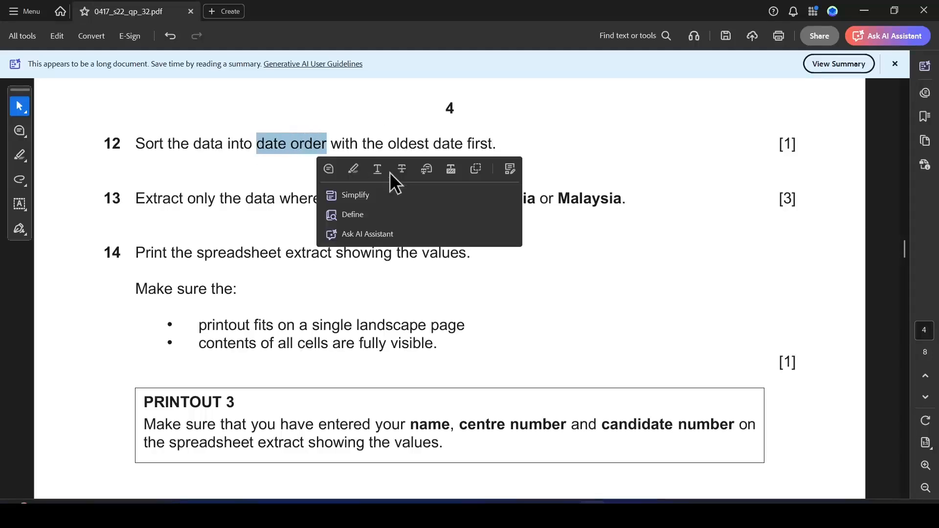
left_click(353, 169)
left_click_drag(389, 144, 497, 144)
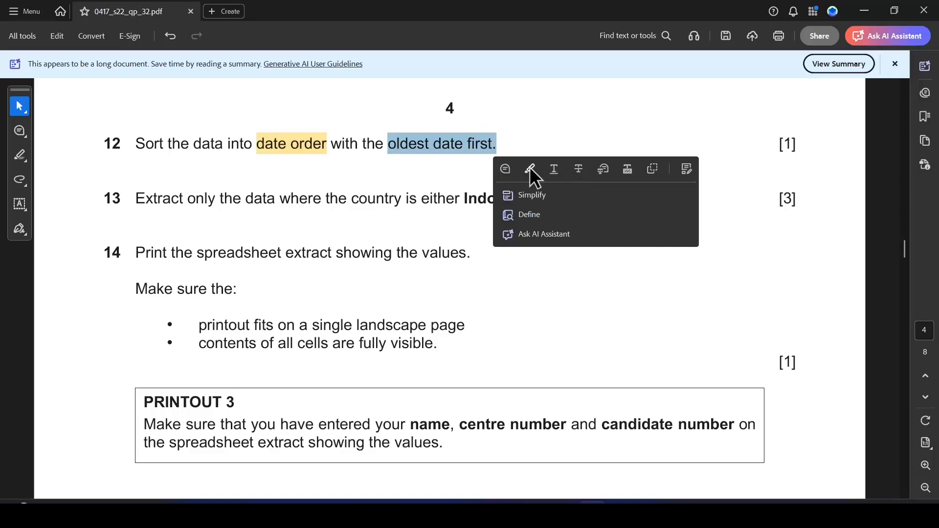
left_click(529, 169)
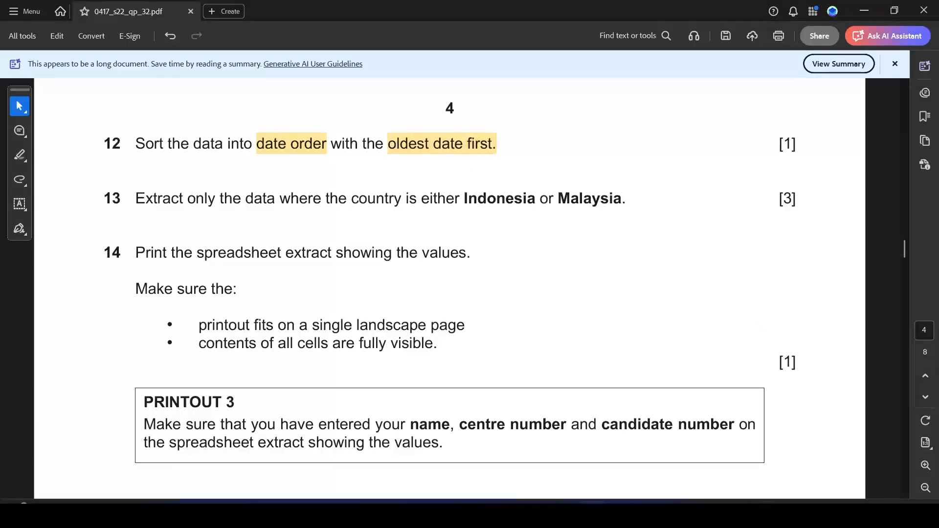
Step: Switch to the Costs workbook and examine how the entries in the Date column are stored and formatted
mouse_move(647, 512)
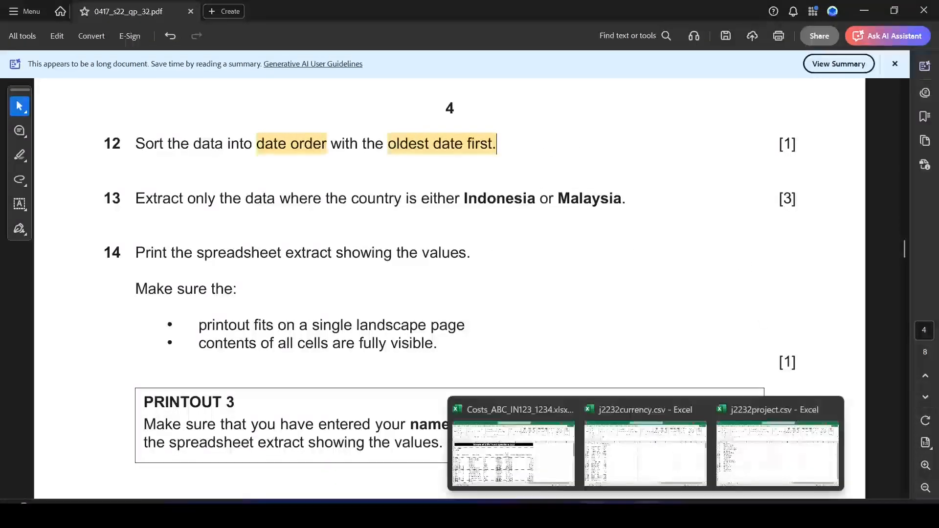
left_click(533, 447)
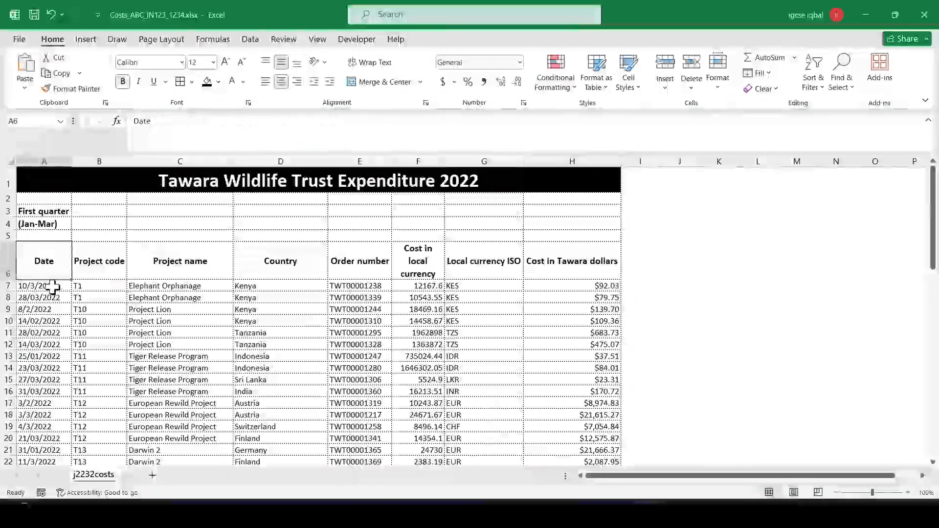
left_click(51, 285)
scroll(141, 317, "down", 4)
scroll(140, 317, "up", 5)
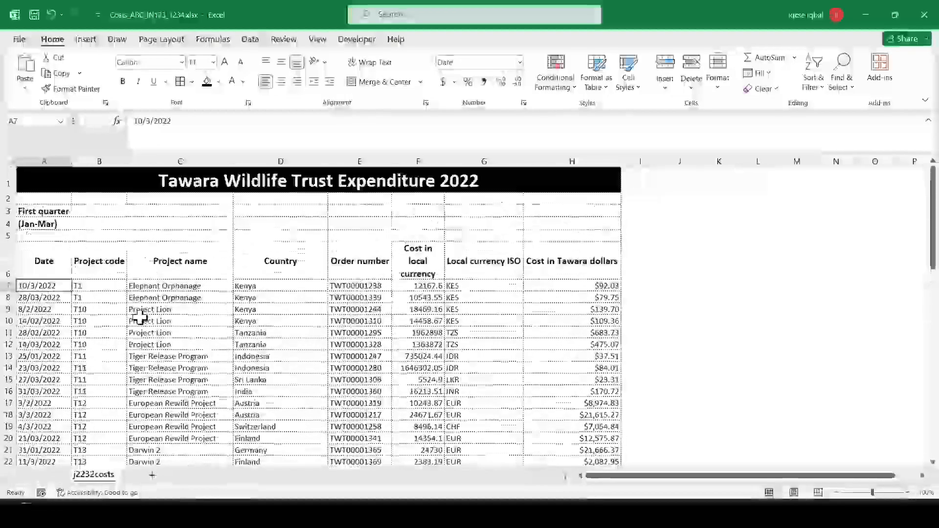
scroll(115, 338, "up", 5)
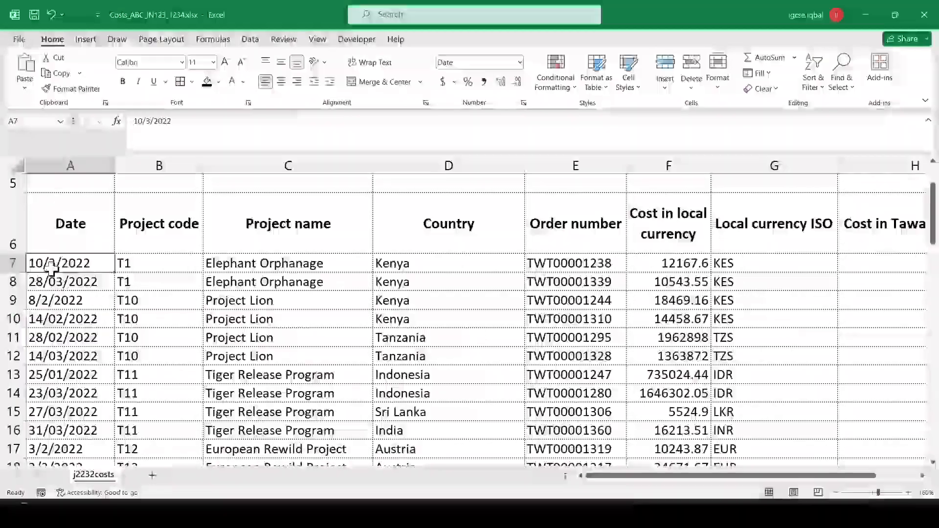
left_click(59, 276)
key("Down")
key("Down")
key("Down")
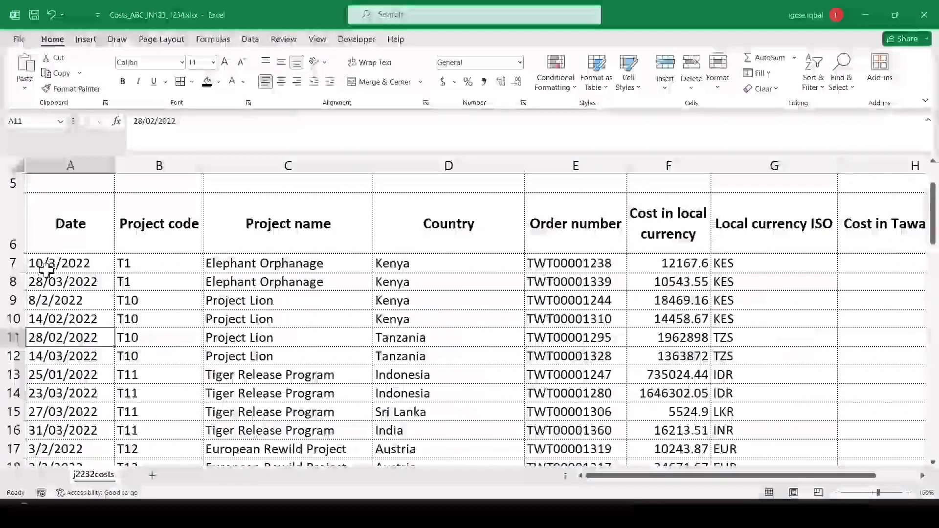
Step: Apply the custom number format dd/mm/yyyy to all the dates in A7:A70
left_click_drag(97, 267, 88, 438)
right_click(59, 254)
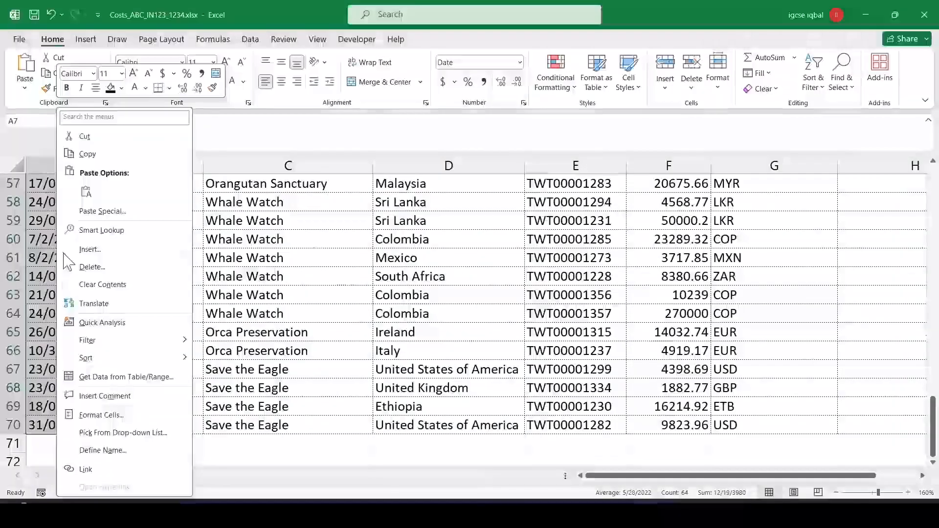
left_click(108, 415)
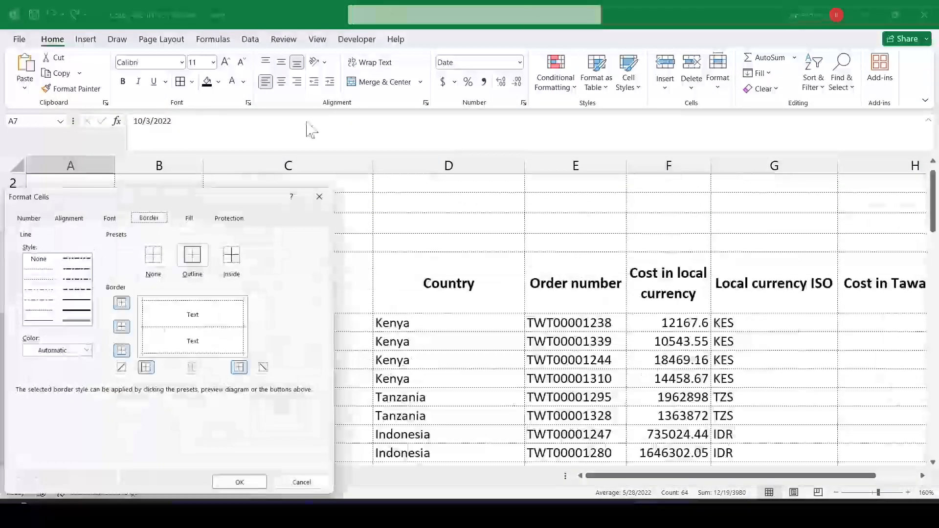
left_click(28, 218)
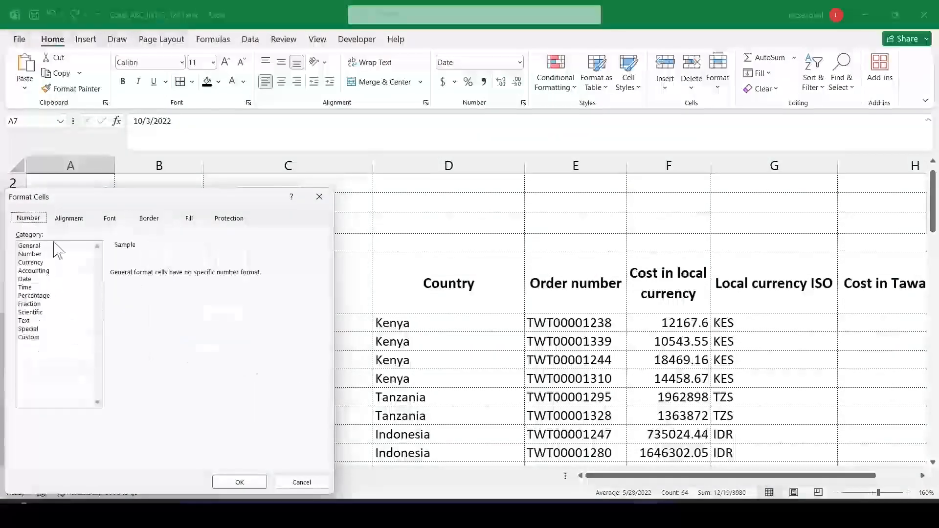
left_click_drag(171, 203, 504, 100)
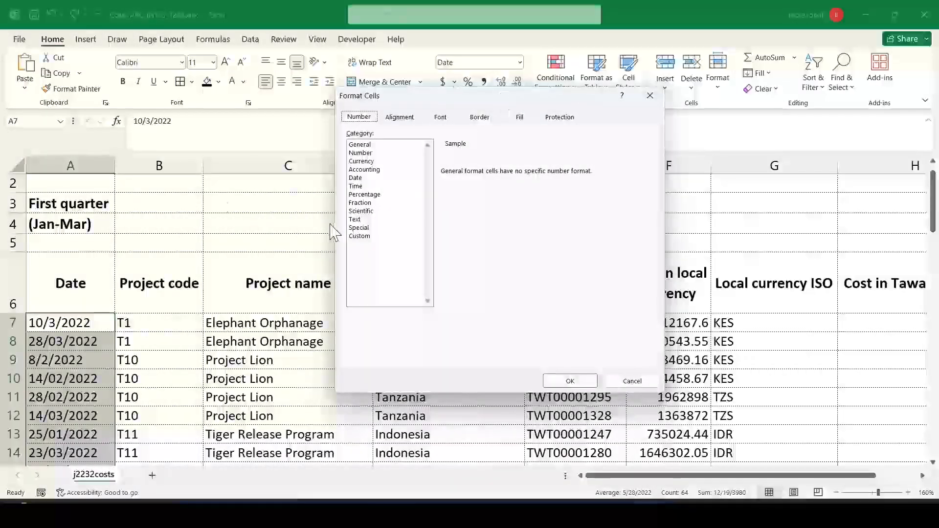
left_click(360, 237)
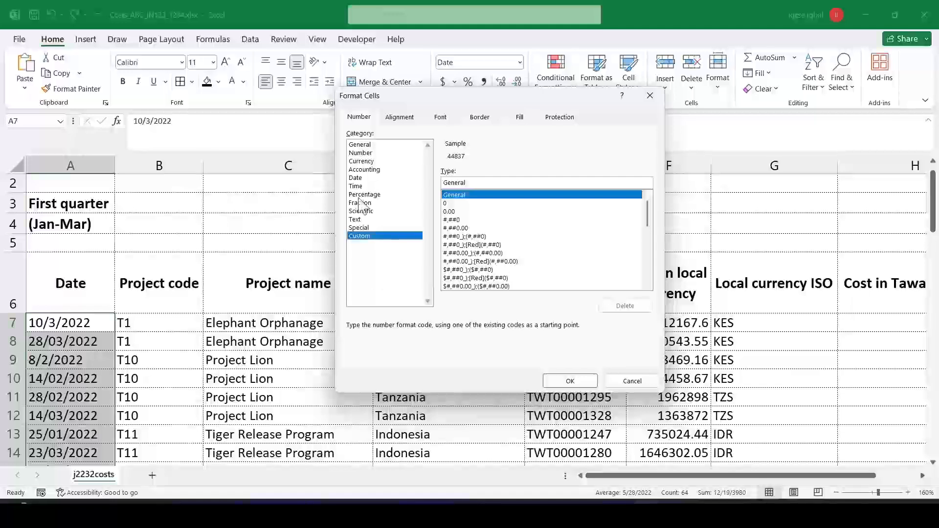
left_click(361, 179)
left_click(369, 237)
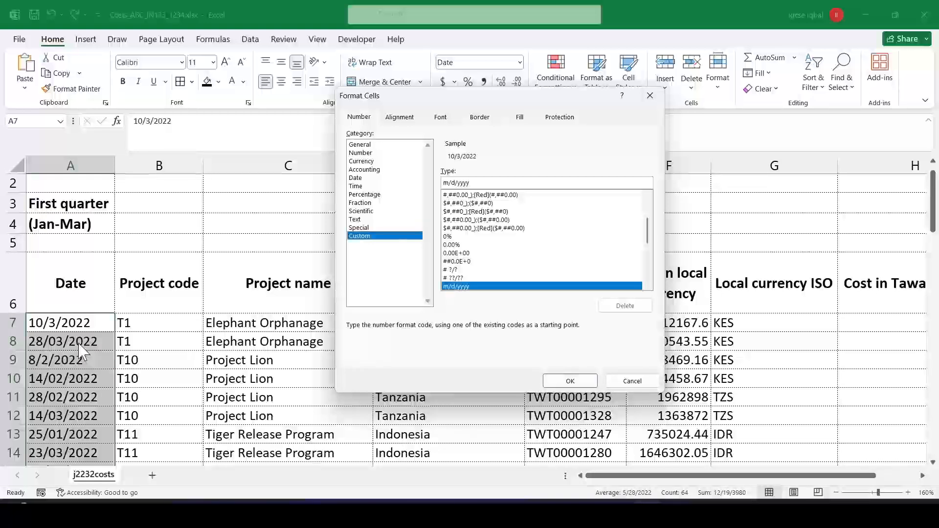
left_click_drag(476, 182, 407, 182)
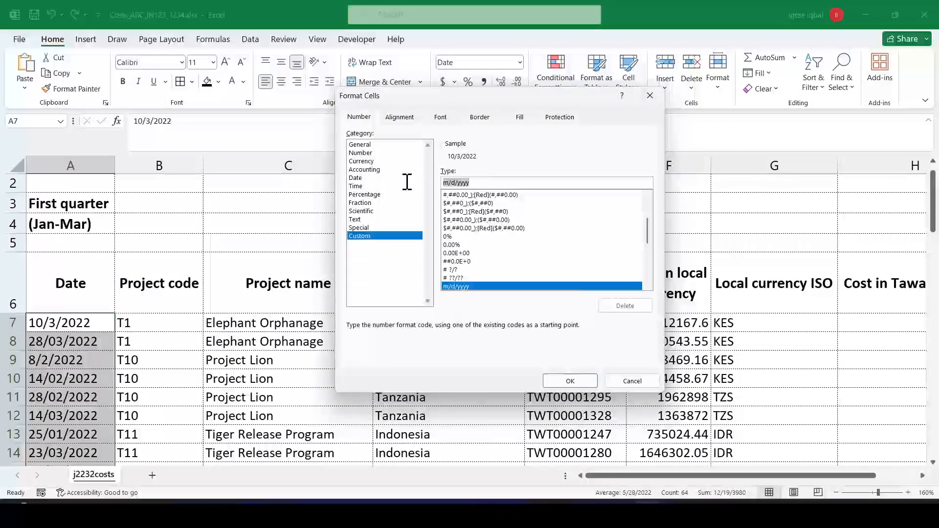
type("MM")
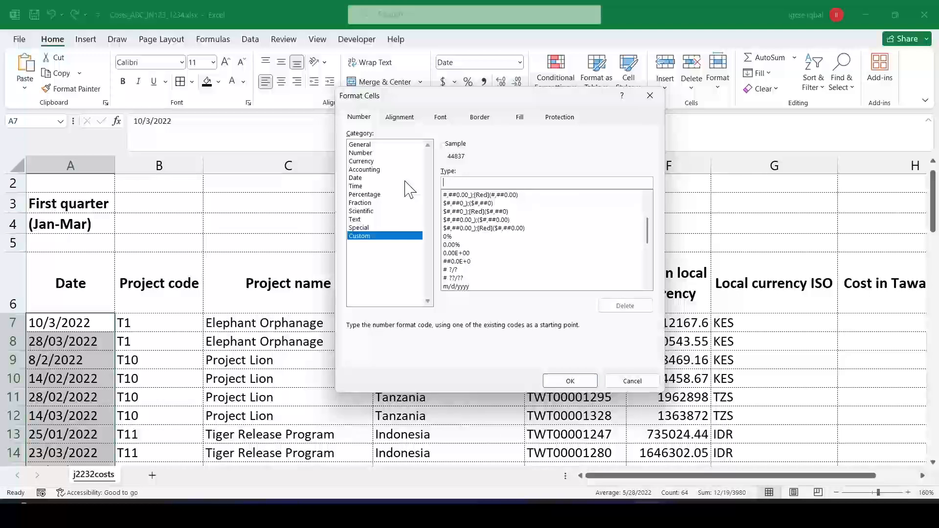
key("Caps_Lock")
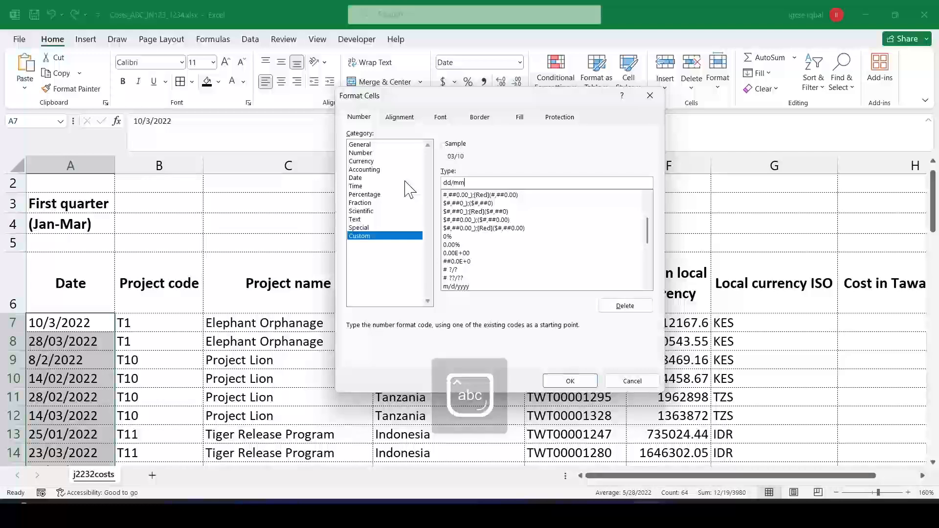
type("yyyy")
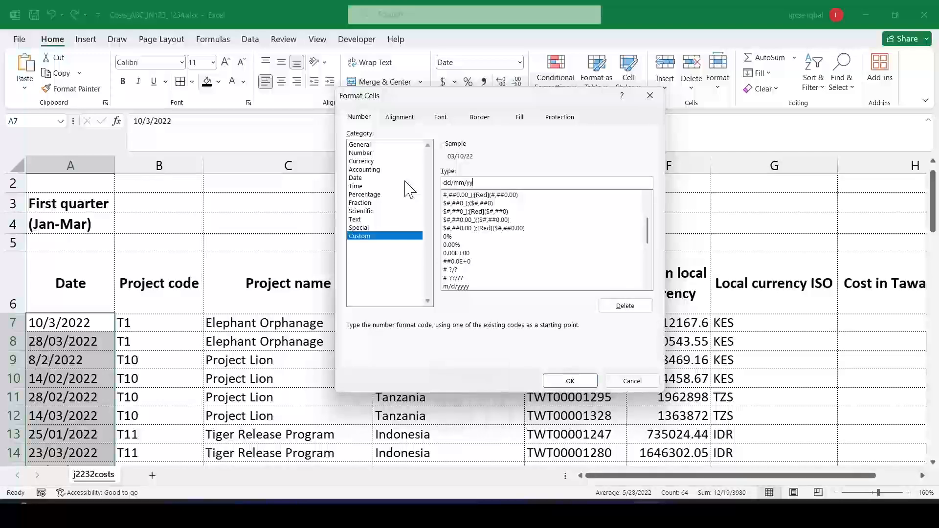
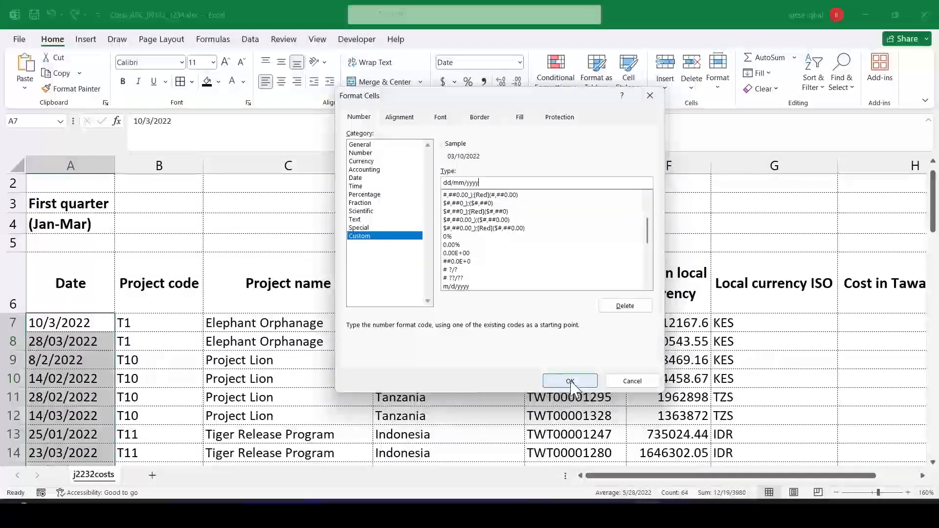
left_click(570, 381)
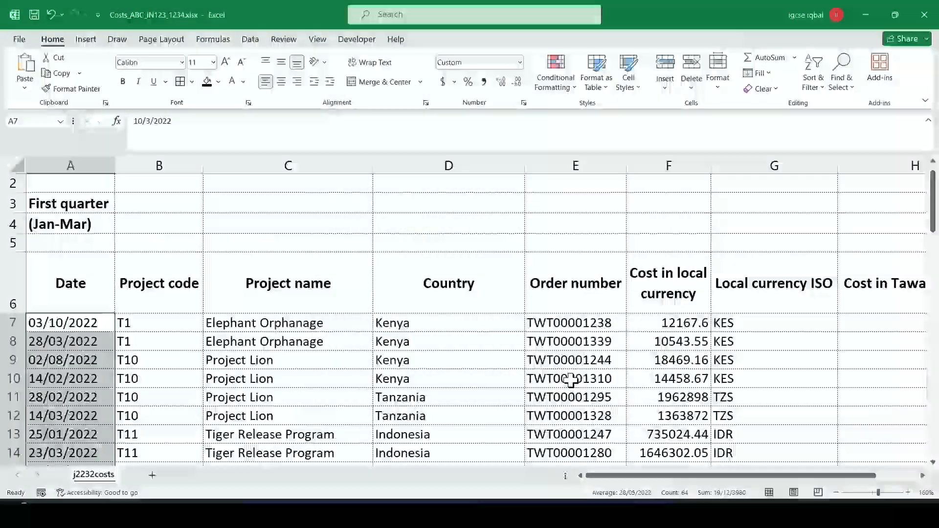
Step: Review the reformatted dates down the Date column, recheck question 12 in the PDF, and return to the Costs workbook
left_click(71, 360)
scroll(73, 350, "down", 14)
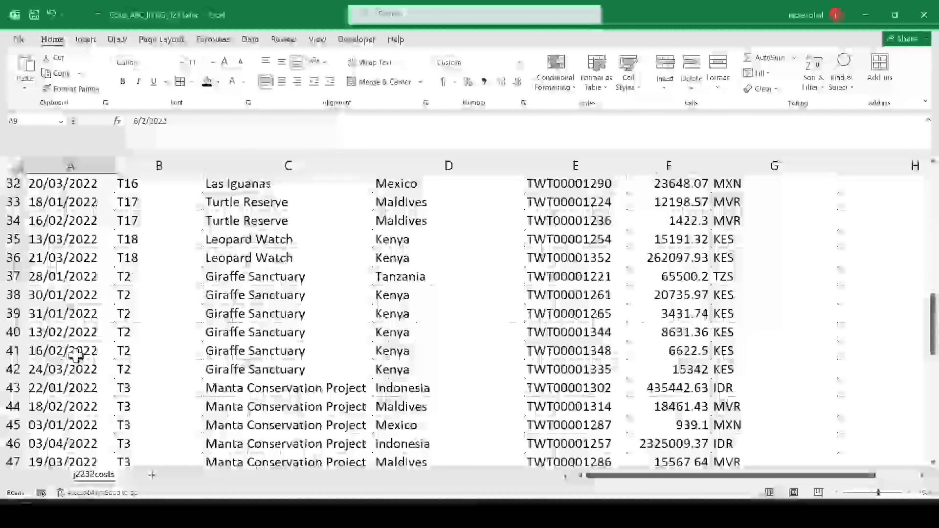
scroll(98, 365, "up", 6)
scroll(100, 368, "up", 9)
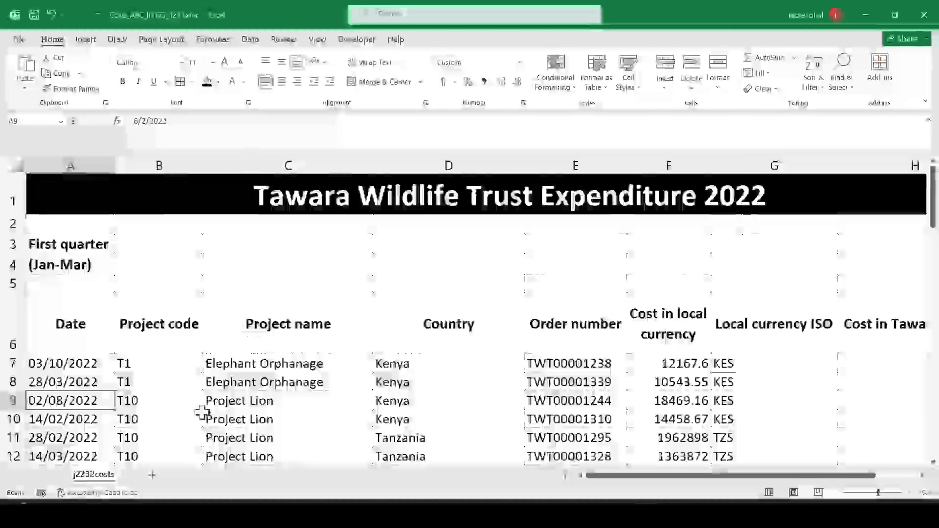
key("alt+Tab")
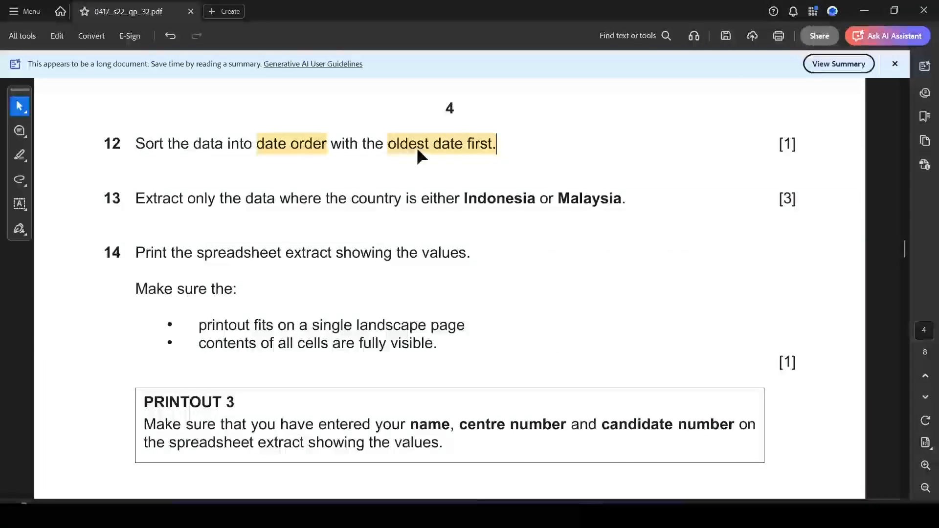
key("alt+Tab")
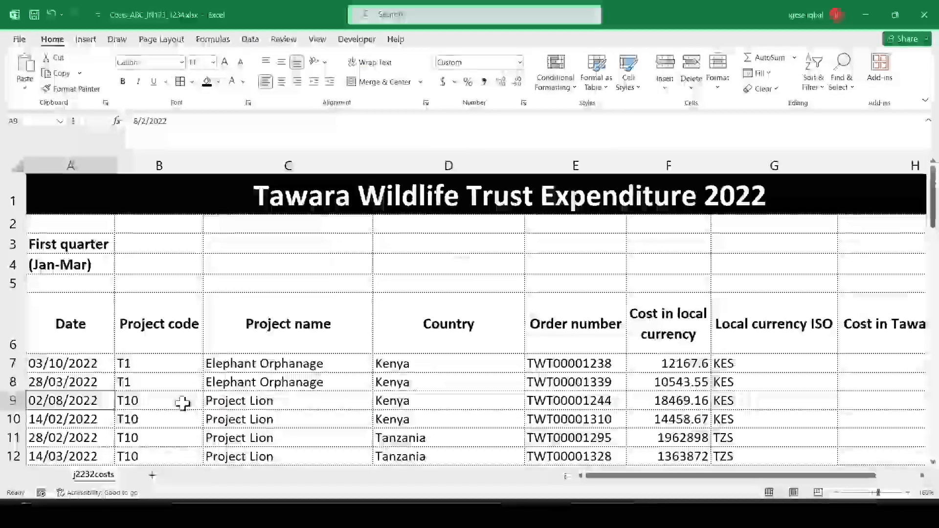
Step: Sort the dates in A7:A70 in ascending order, continuing with the current selection only, and look through the sorted column
left_click_drag(86, 363, 84, 446)
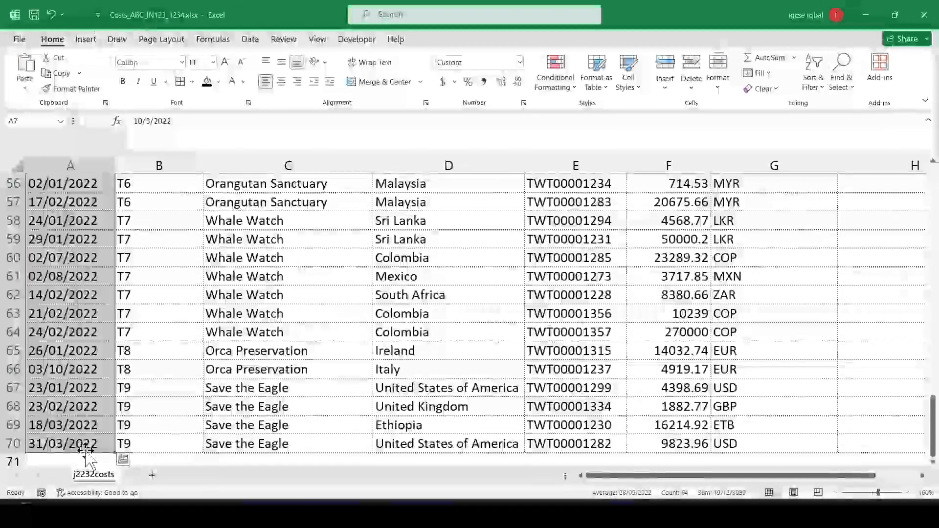
scroll(279, 264, "up", 18)
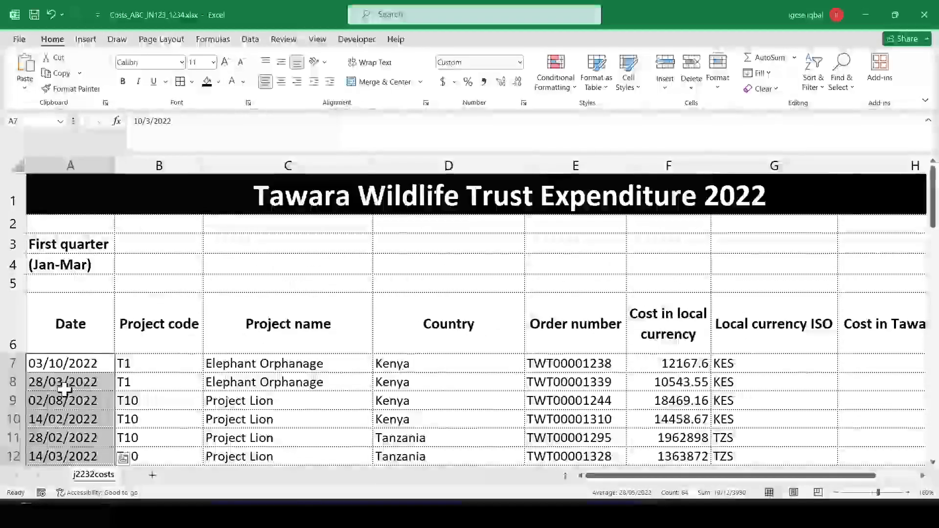
right_click(76, 363)
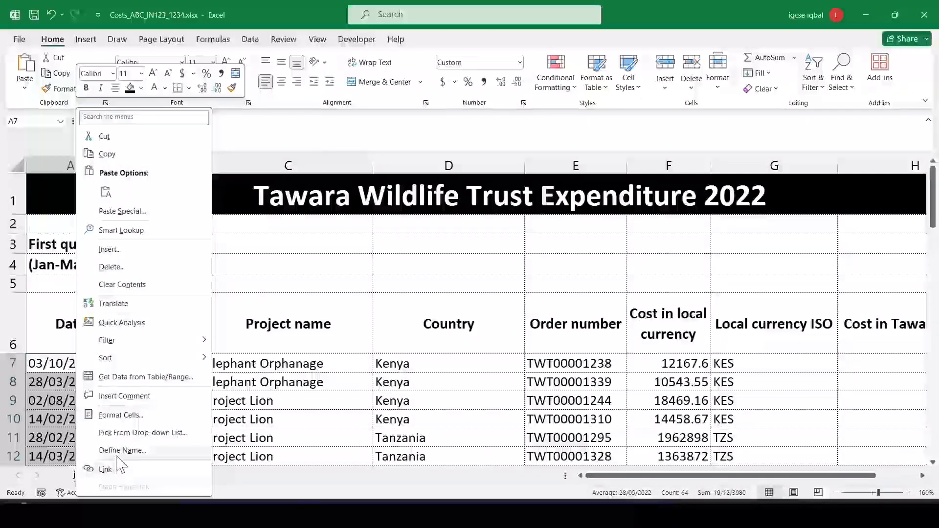
mouse_move(195, 358)
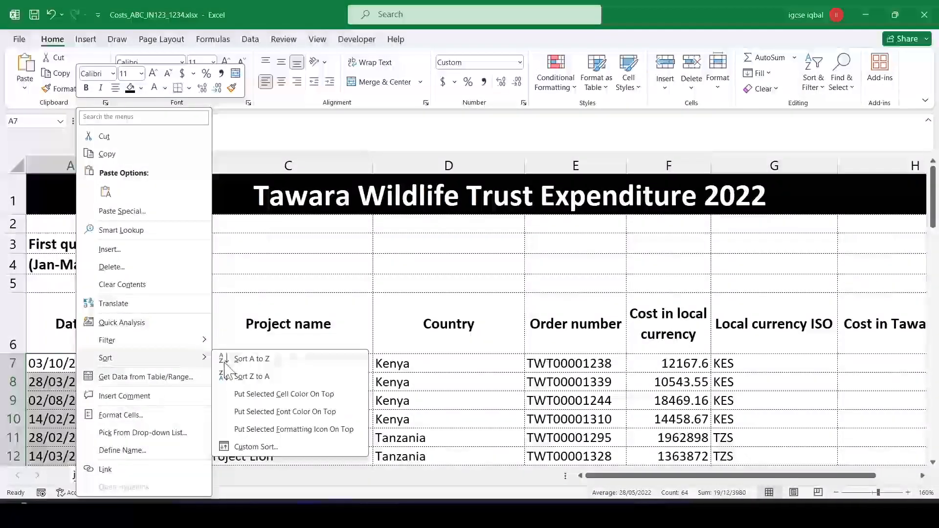
left_click(252, 359)
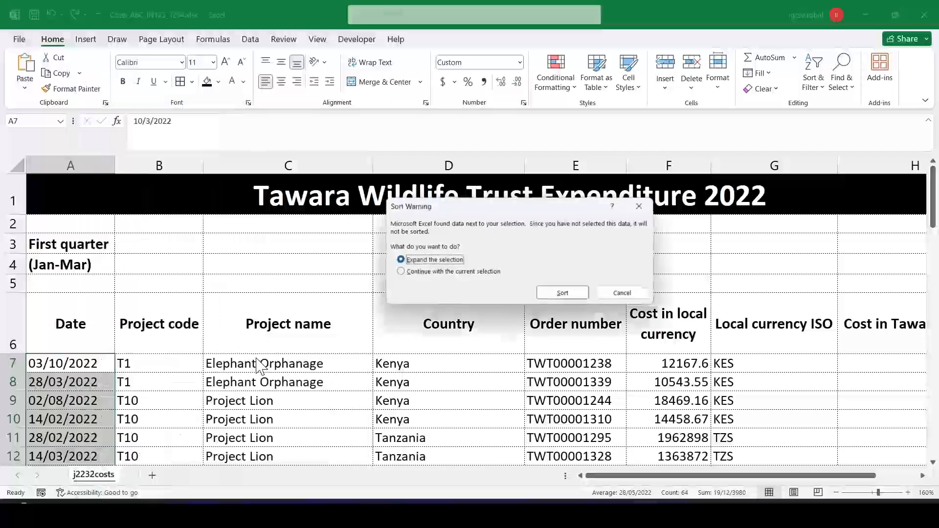
left_click(449, 273)
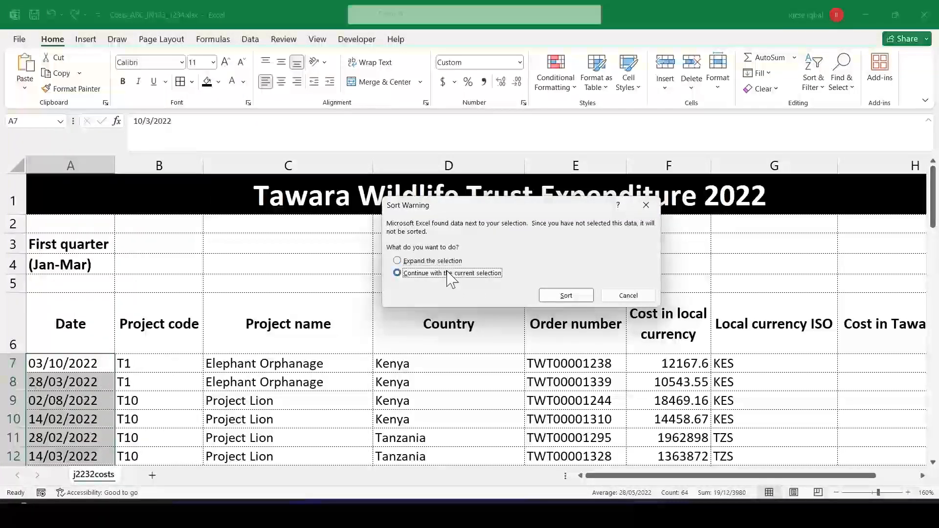
left_click(565, 295)
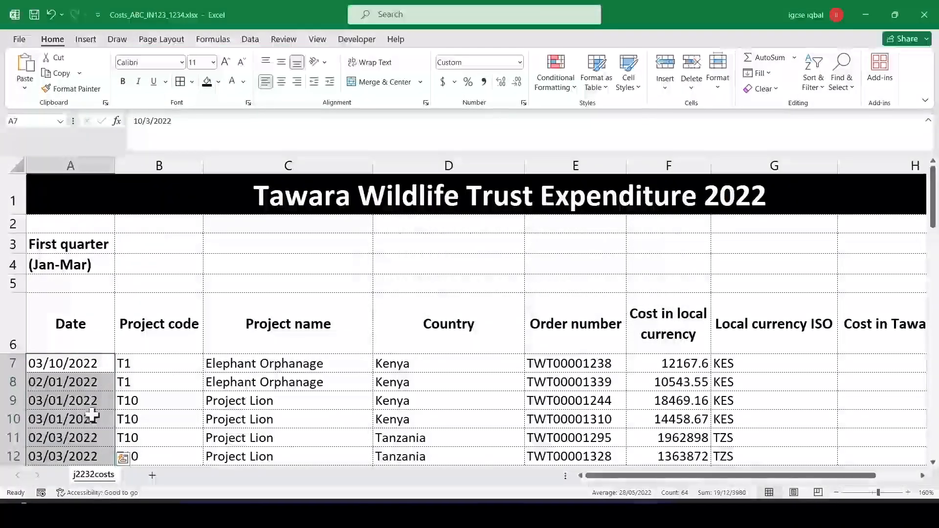
left_click(83, 362)
scroll(137, 357, "down", 5)
scroll(137, 357, "down", 13)
Step: Switch to the PDF and read the country criteria in question 13, Indonesia or Malaysia
key("alt+Tab")
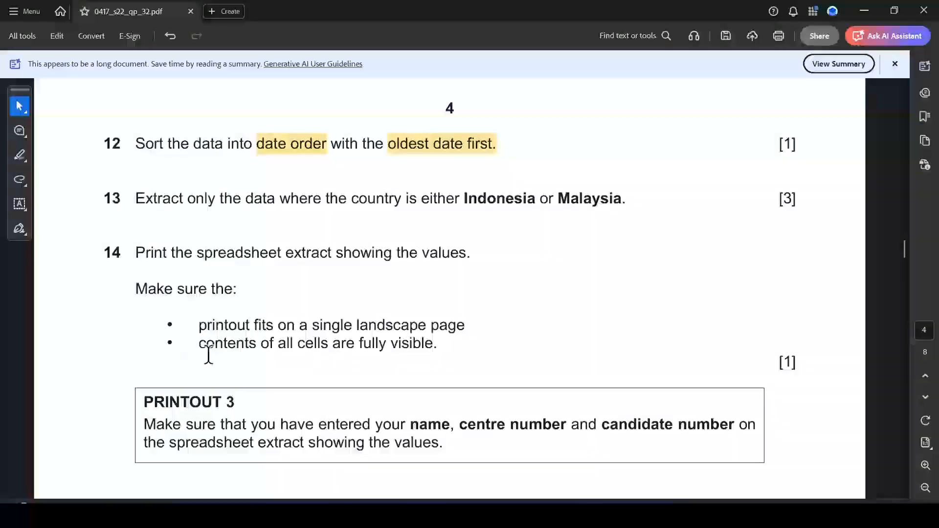
scroll(383, 293, "up", 2)
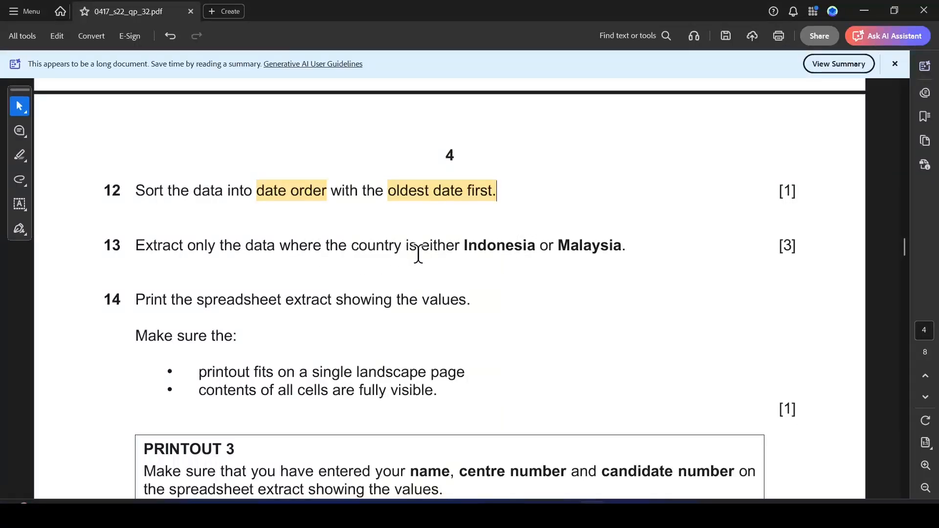
left_click_drag(463, 246, 622, 247)
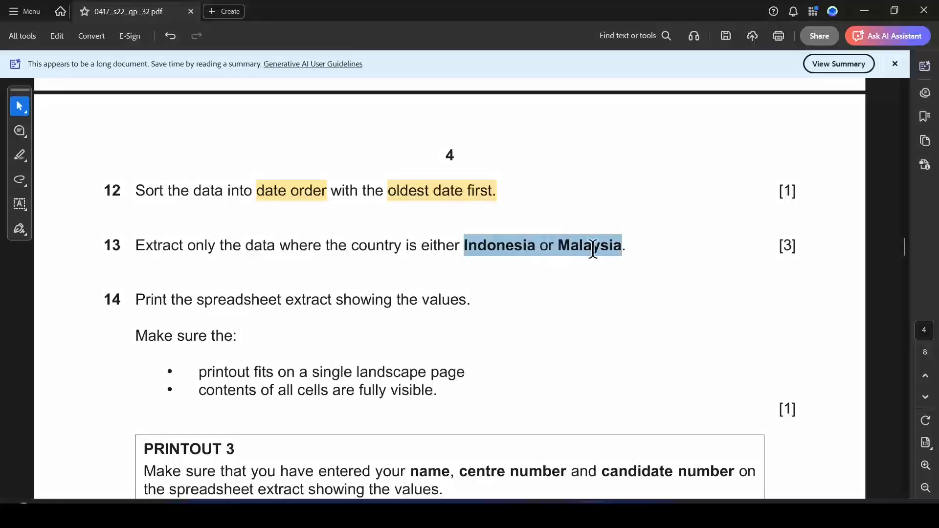
left_click(655, 270)
Step: Return to the Costs workbook and add filters to the table's header row, A6:H6
key("alt+Tab")
scroll(255, 437, "up", 18)
scroll(294, 384, "down", 2)
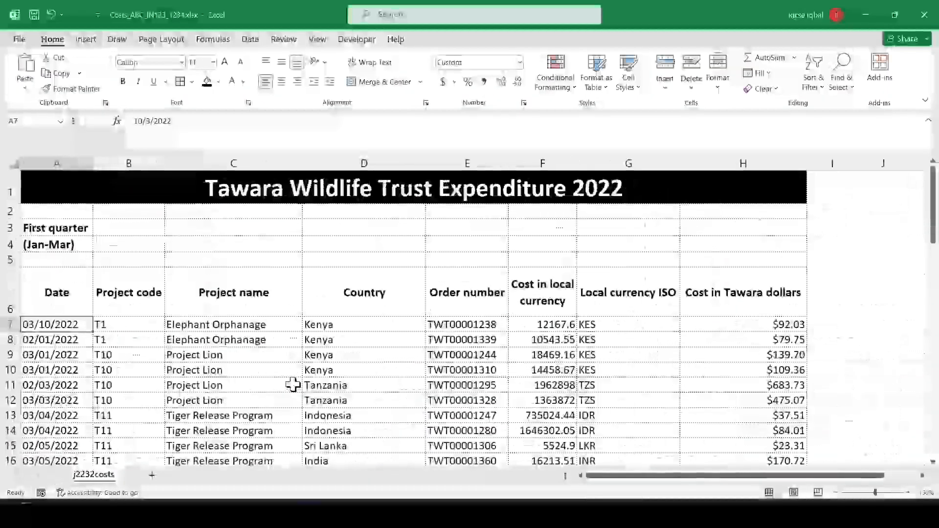
left_click_drag(63, 306, 700, 278)
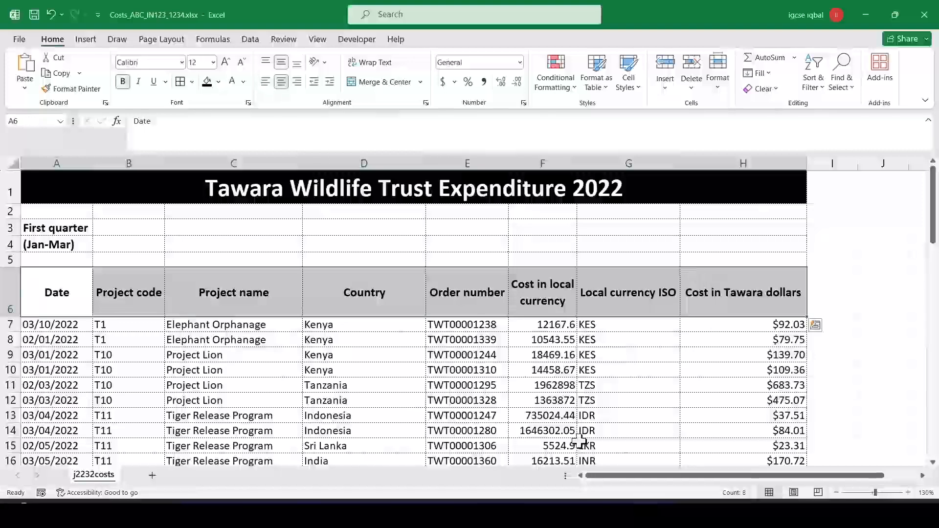
left_click(250, 39)
left_click(407, 73)
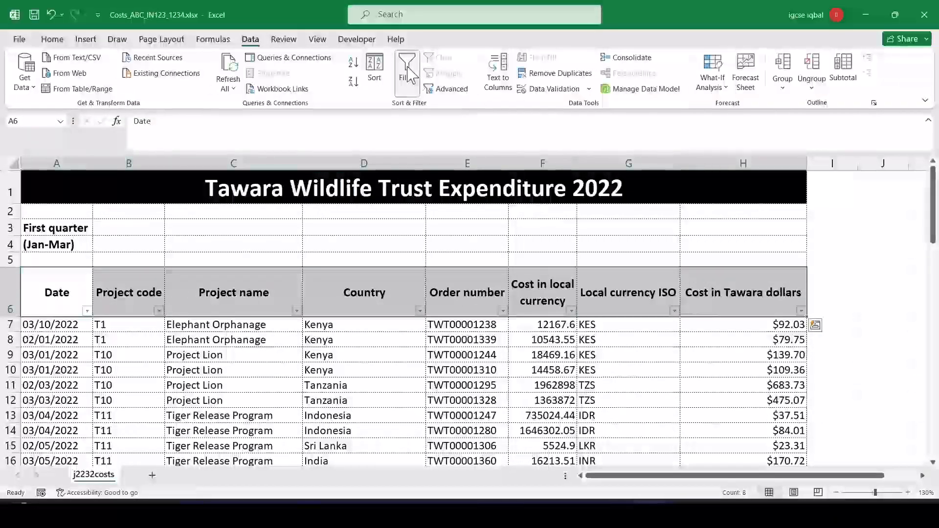
left_click(391, 300)
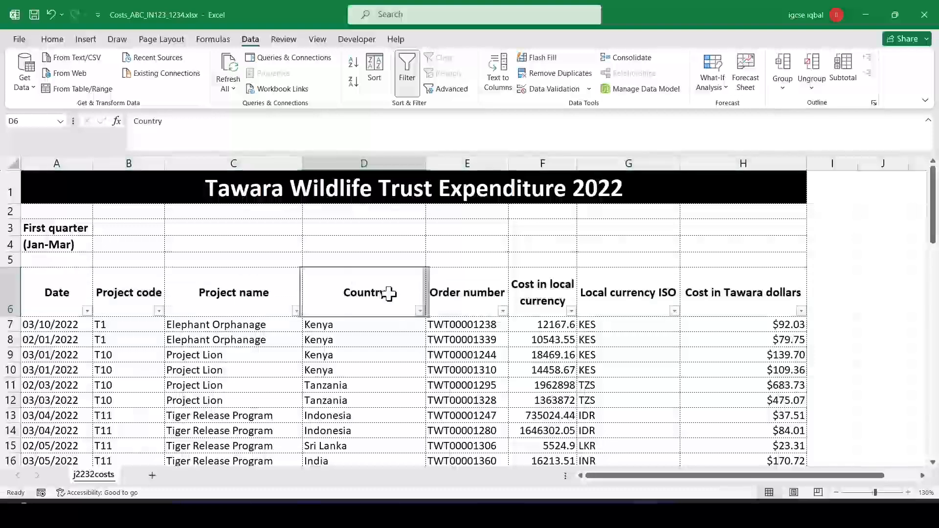
left_click(419, 311)
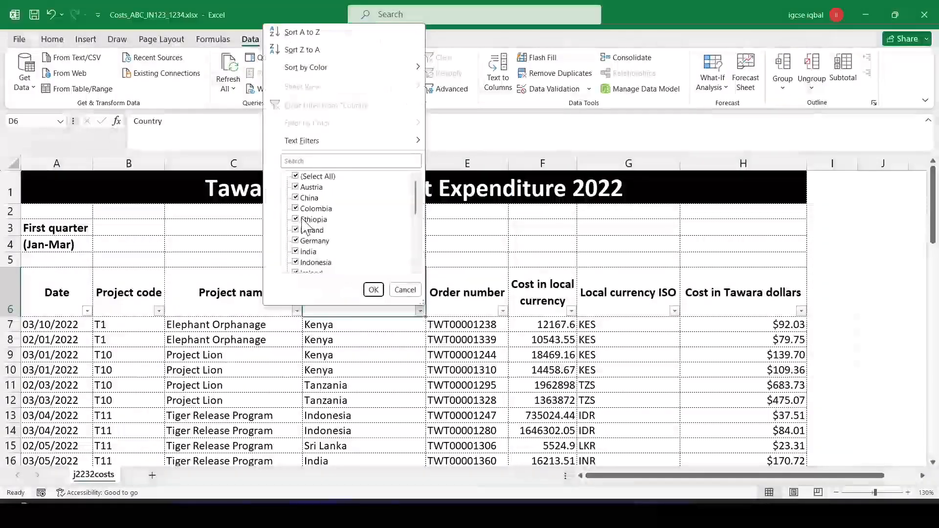
left_click(296, 176)
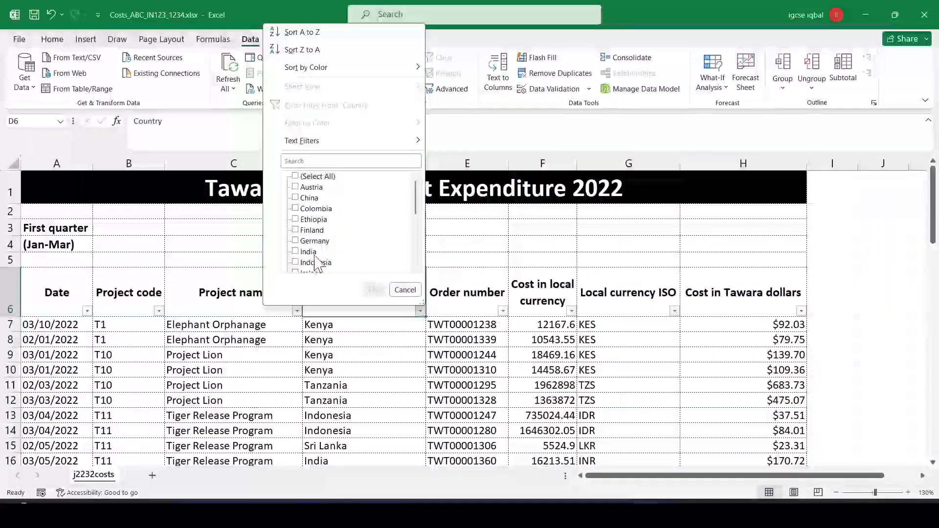
left_click(295, 264)
scroll(325, 245, "down", 4)
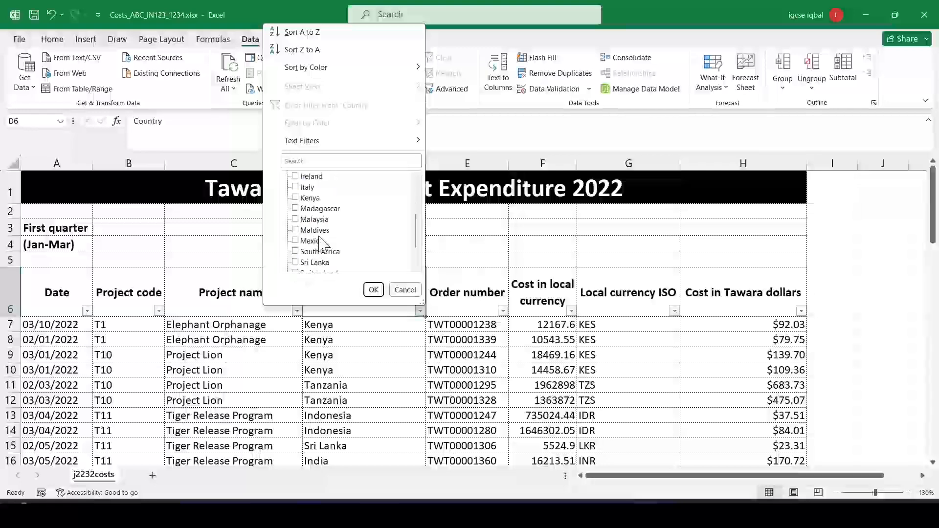
left_click(296, 187)
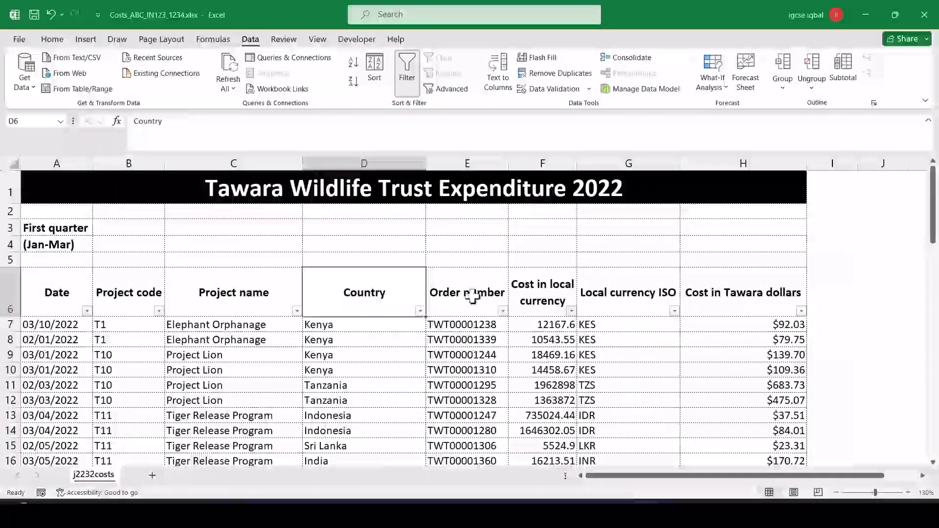
Step: Filter the Country column to show only Indonesia and Malaysia, and look over the extracted rows
left_click(420, 311)
left_click(306, 177)
left_click(300, 263)
scroll(357, 244, "down", 2)
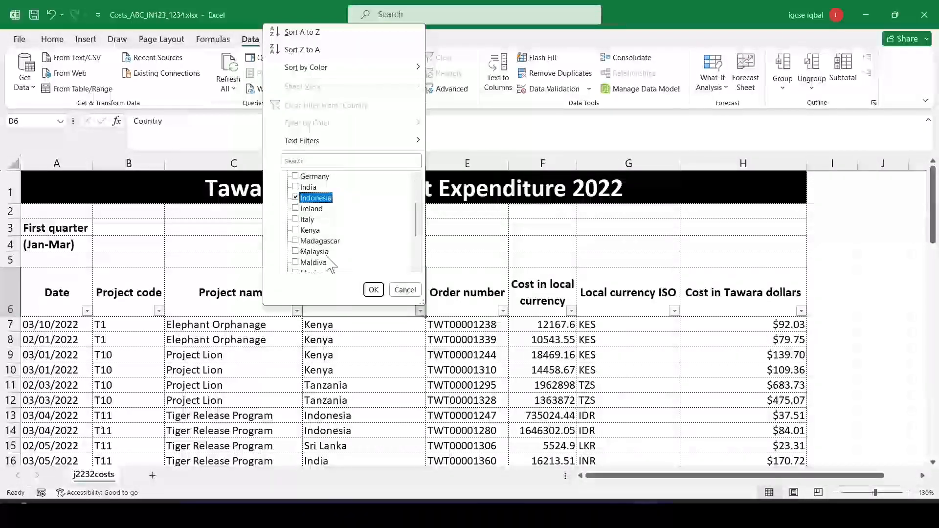
left_click(296, 252)
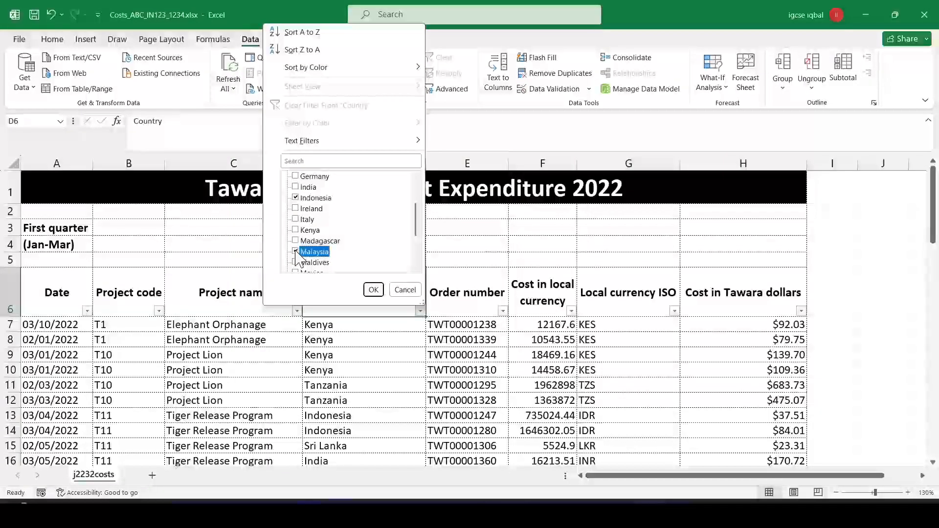
left_click(374, 291)
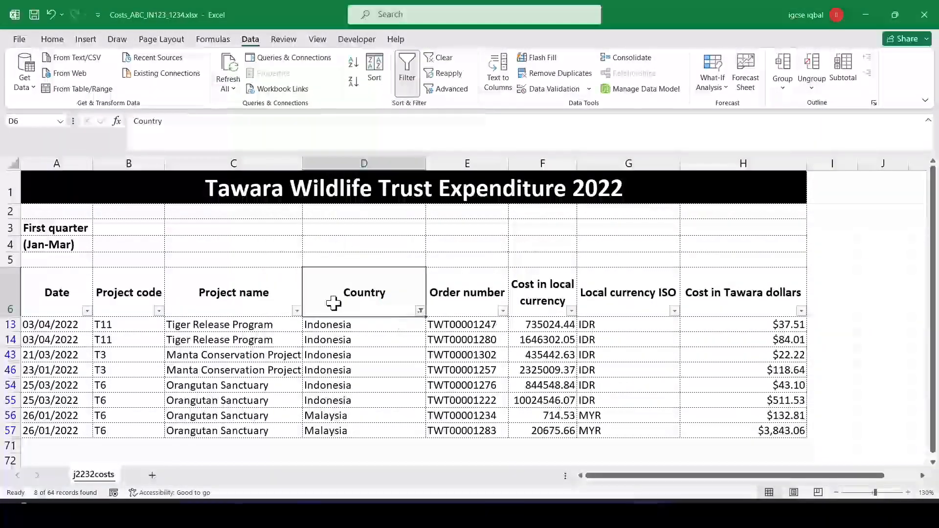
scroll(416, 254, "down", 3)
scroll(421, 303, "up", 1)
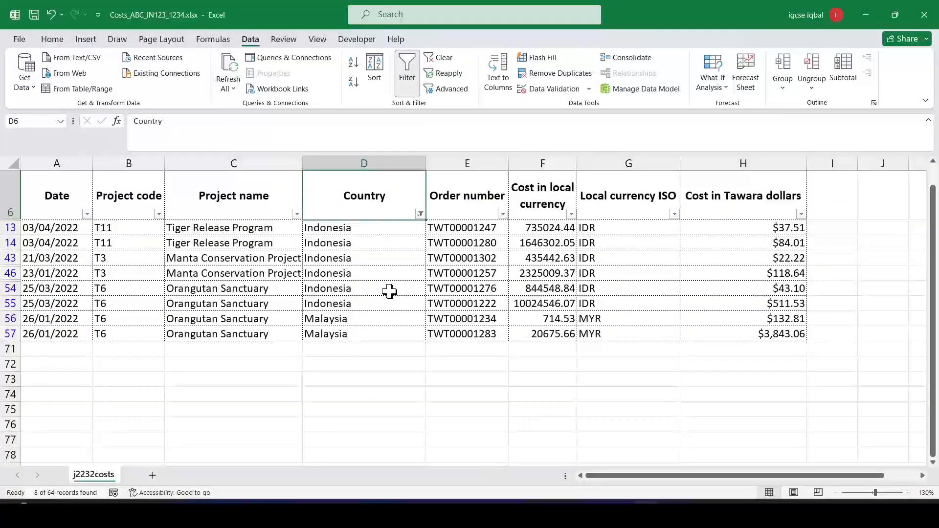
Step: Read the printout requirements of question 14 in the PDF, and check the extract's print preview in the Costs workbook
key("alt+Tab")
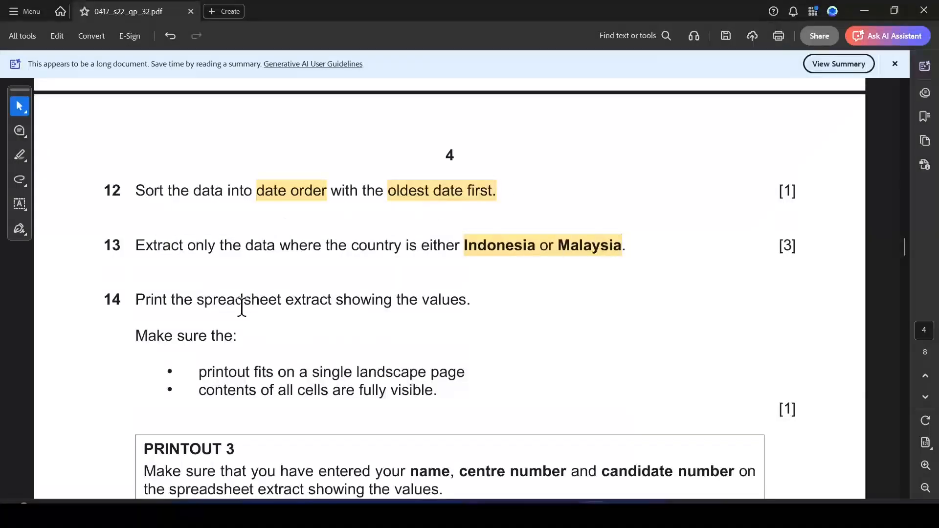
scroll(242, 307, "down", 1)
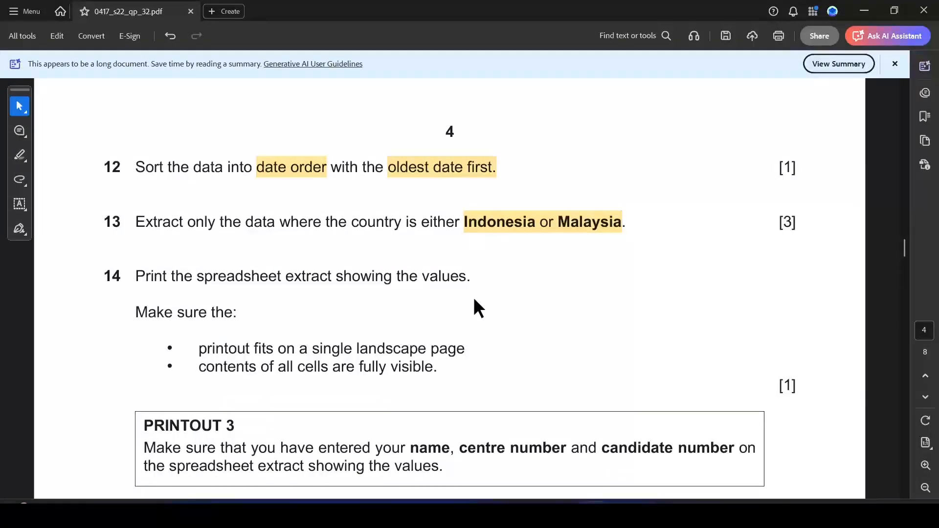
key("alt+Tab")
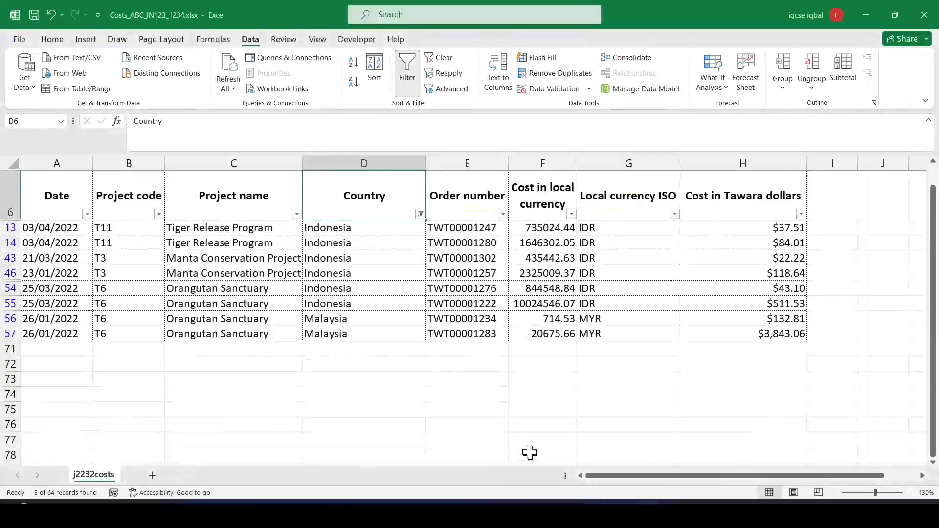
key("ctrl+p")
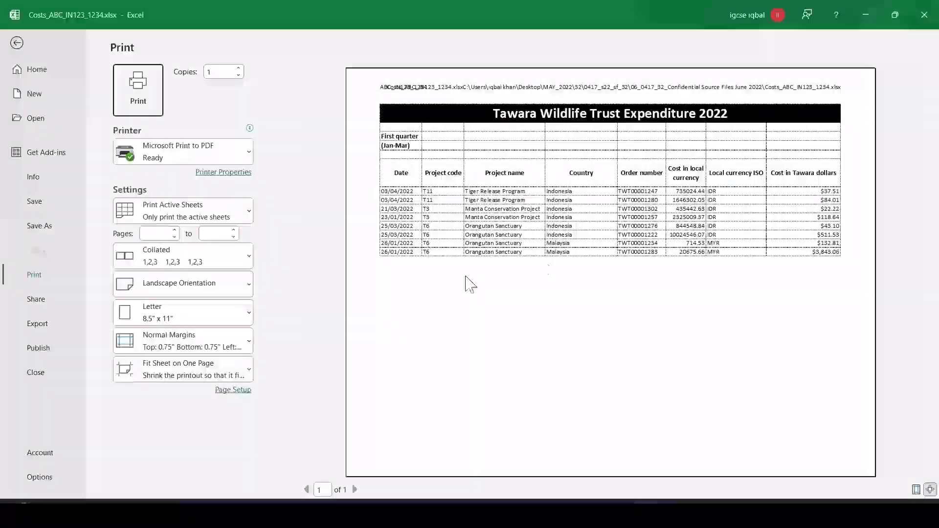
left_click(18, 43)
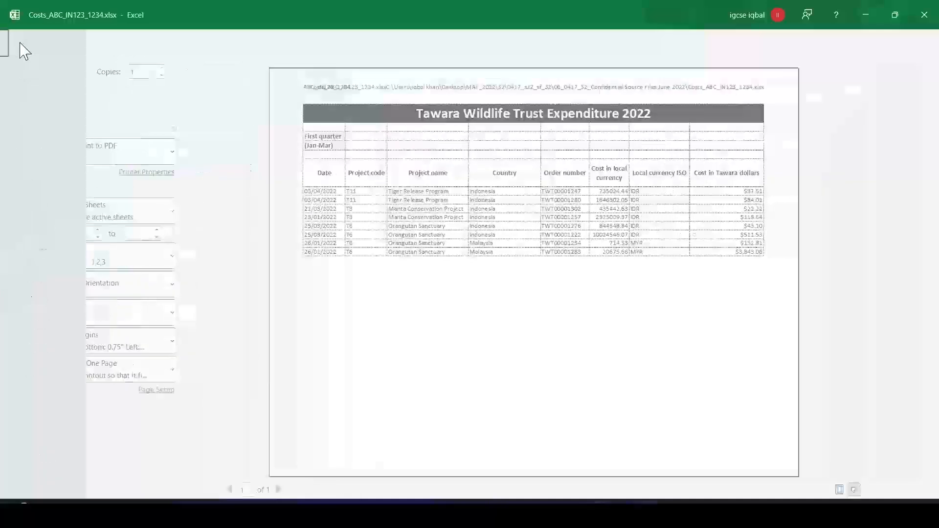
Step: Switch to the PDF and highlight "selection criteria so that" in question 15
key("alt+Tab")
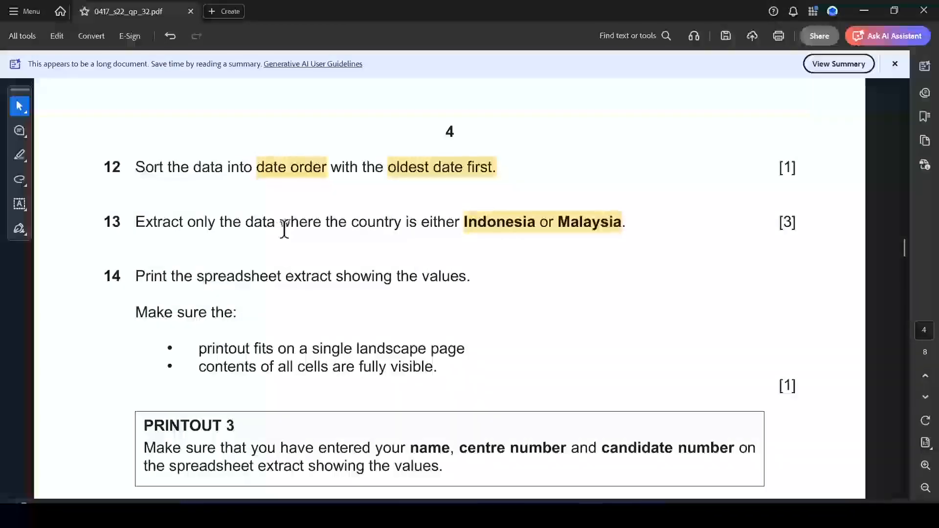
scroll(308, 269, "down", 5)
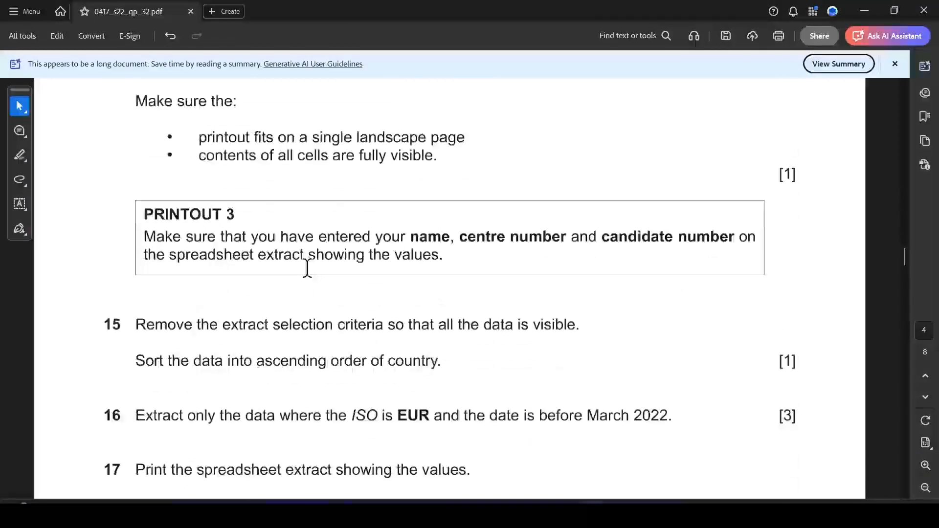
scroll(221, 179, "down", 2)
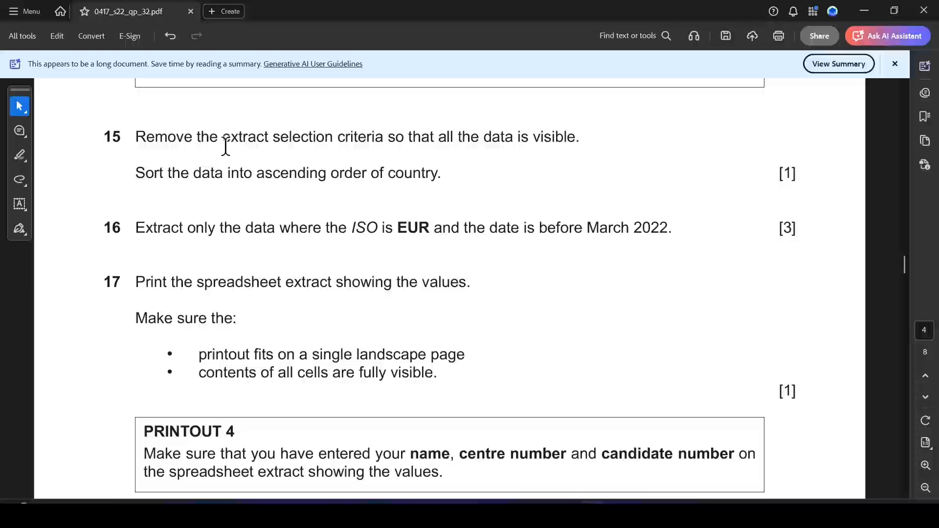
left_click_drag(271, 139, 433, 138)
left_click(444, 162)
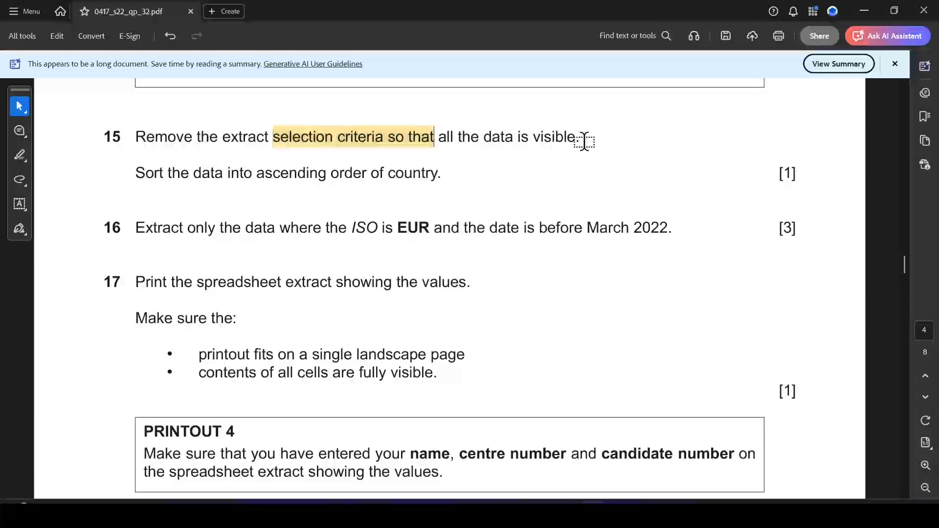
Step: Return to the Costs workbook and remove the filters from header row A6:H6 to show all the data
key("alt+Tab")
left_click_drag(25, 199, 738, 220)
left_click(406, 78)
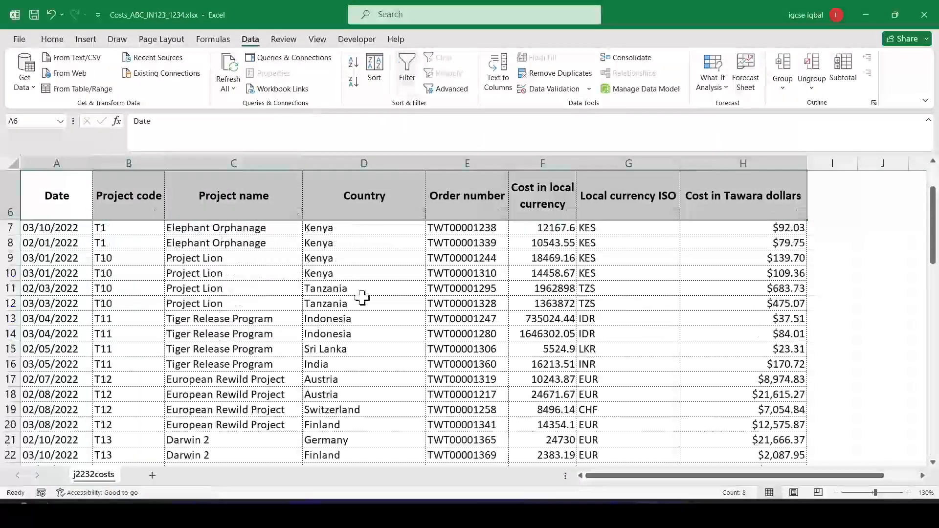
left_click(367, 279)
Step: Switch to the PDF and highlight question 15's instruction to sort the data into ascending order of country
key("alt+Tab")
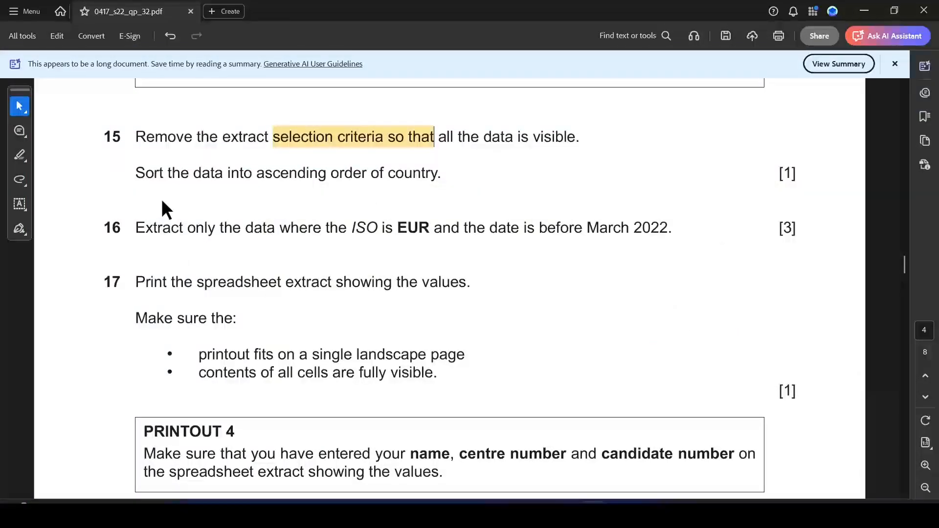
left_click_drag(143, 179, 438, 173)
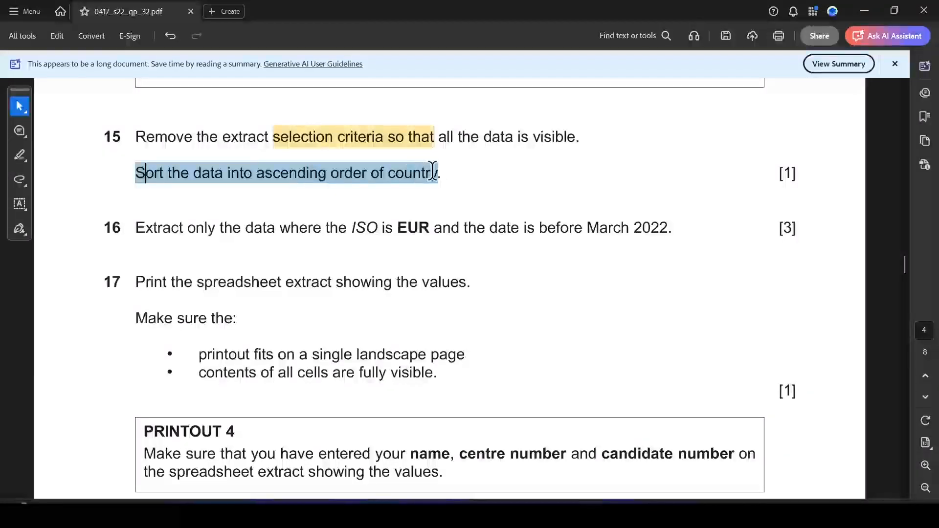
left_click(471, 198)
Step: Return to the Costs workbook, add filters to header row A6:H6 again, and sort the data by Country from A to Z
key("alt+Tab")
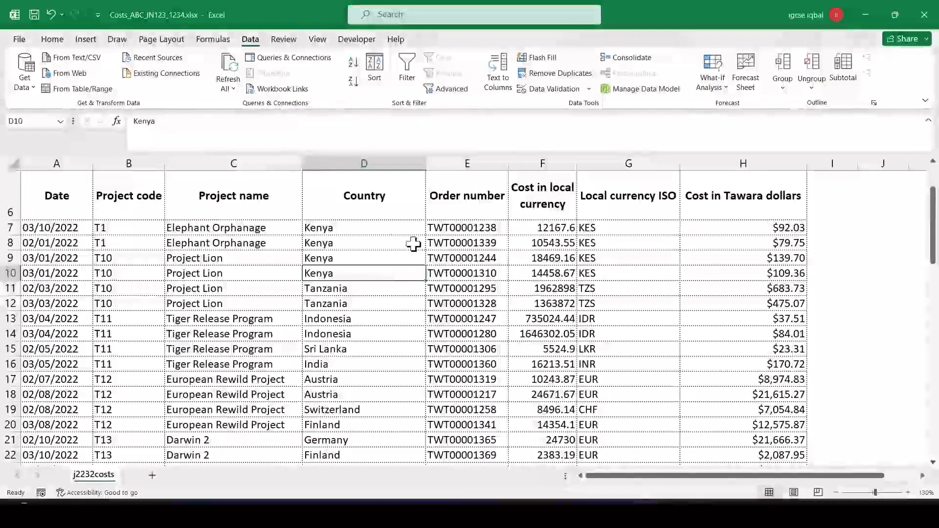
left_click_drag(69, 209, 746, 196)
left_click(406, 69)
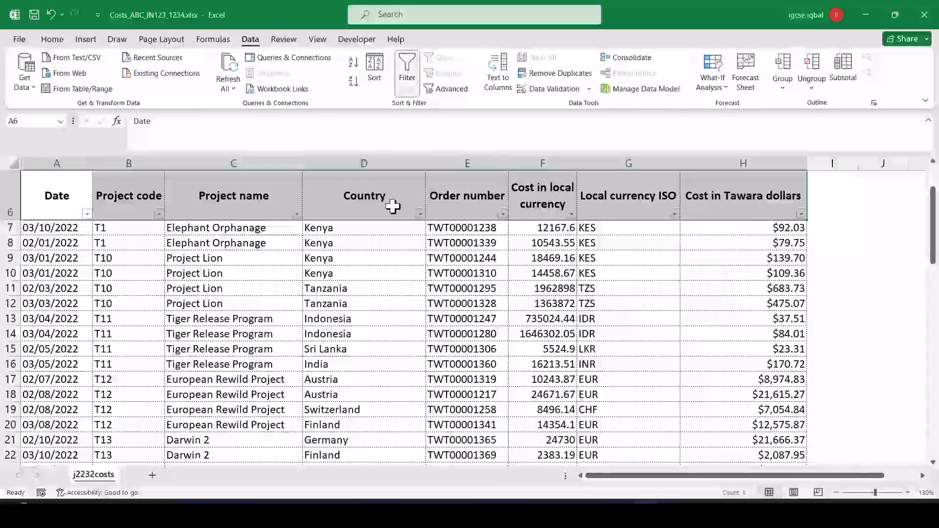
left_click(392, 202)
left_click(419, 215)
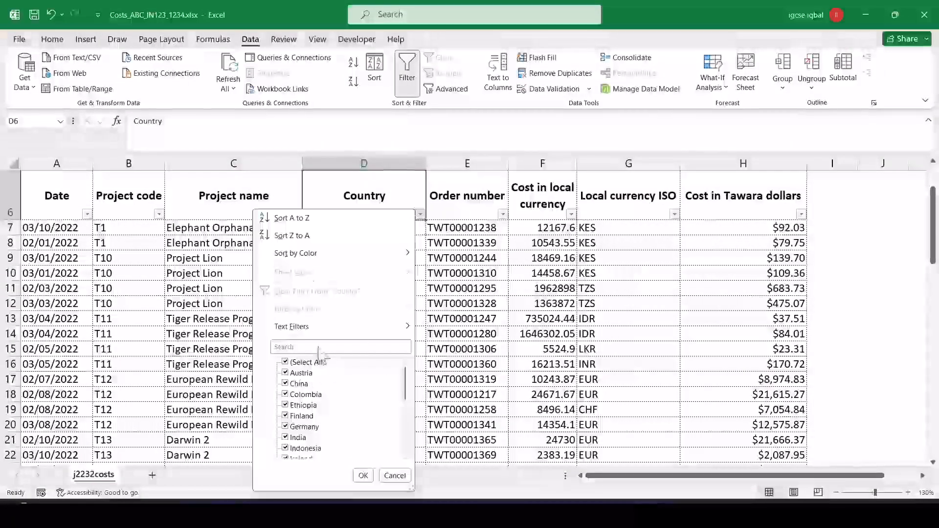
left_click(302, 218)
left_click(356, 255)
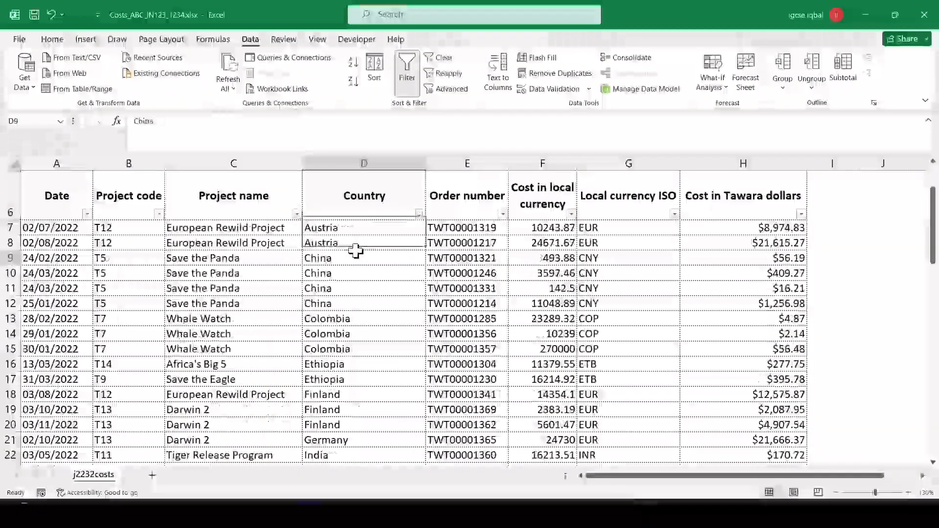
left_click(356, 241)
scroll(363, 306, "down", 7)
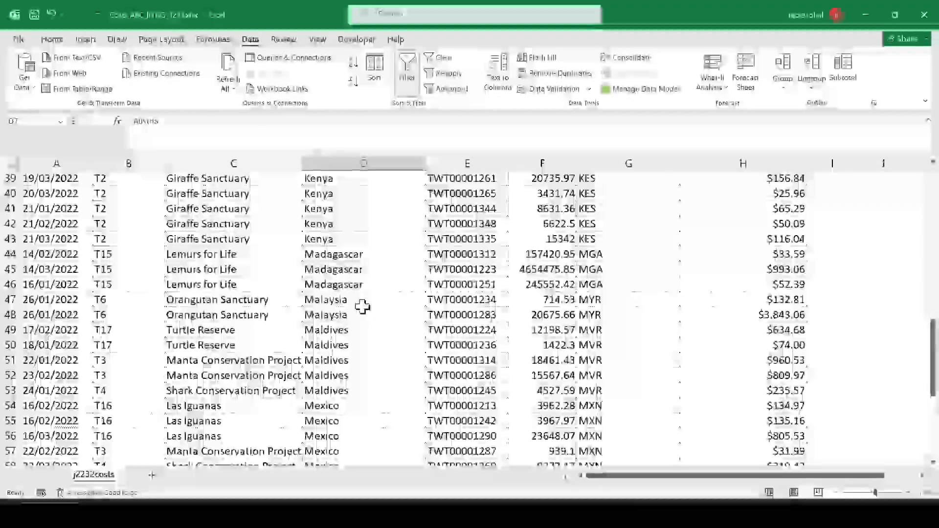
Step: Switch to the PDF and highlight the criteria "EUR" and "March 2022." in question 16
key("alt+Tab")
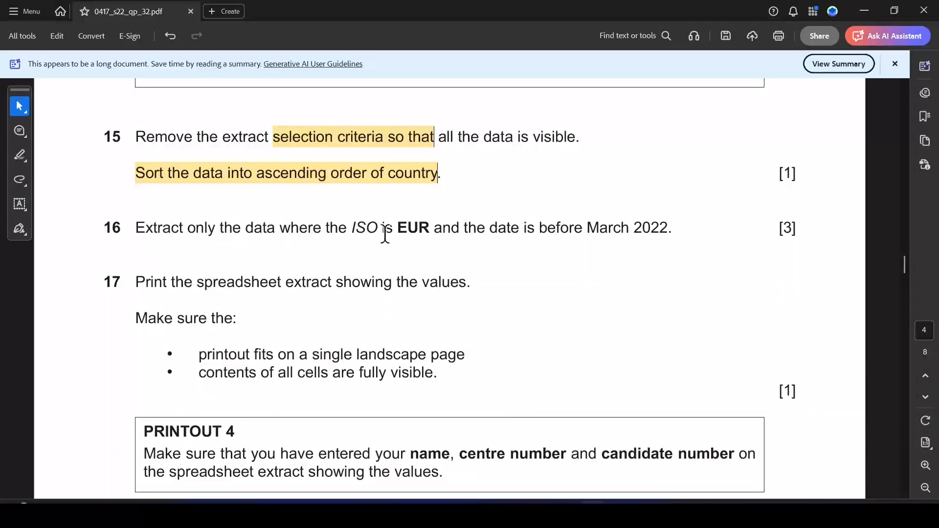
left_click_drag(398, 227, 427, 227)
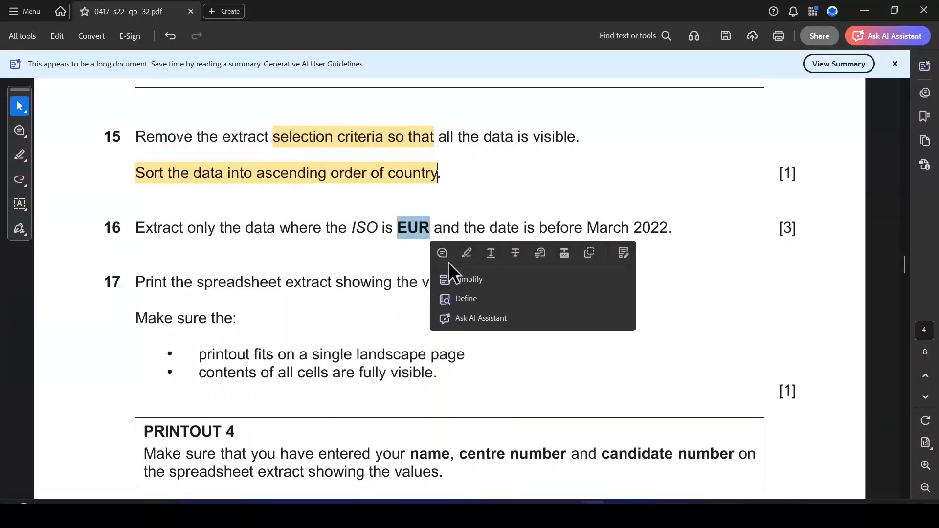
left_click(467, 254)
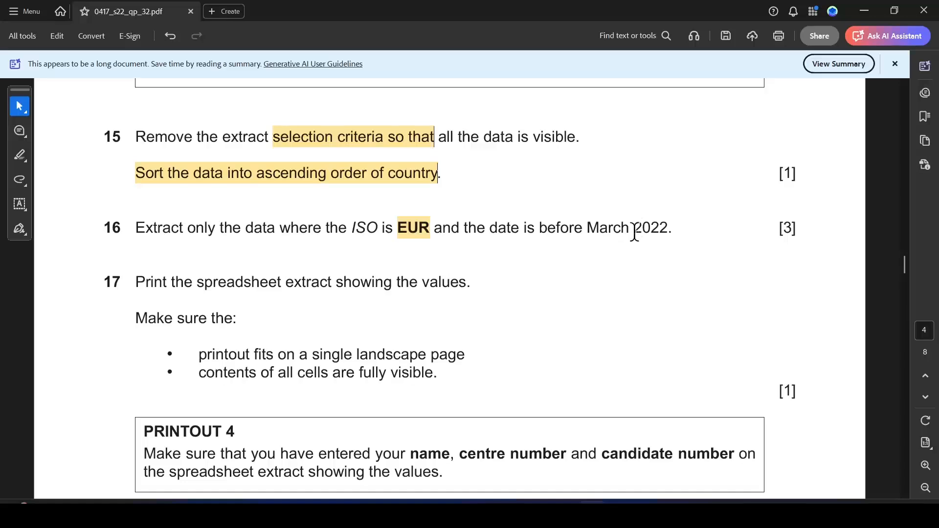
left_click_drag(588, 228, 671, 228)
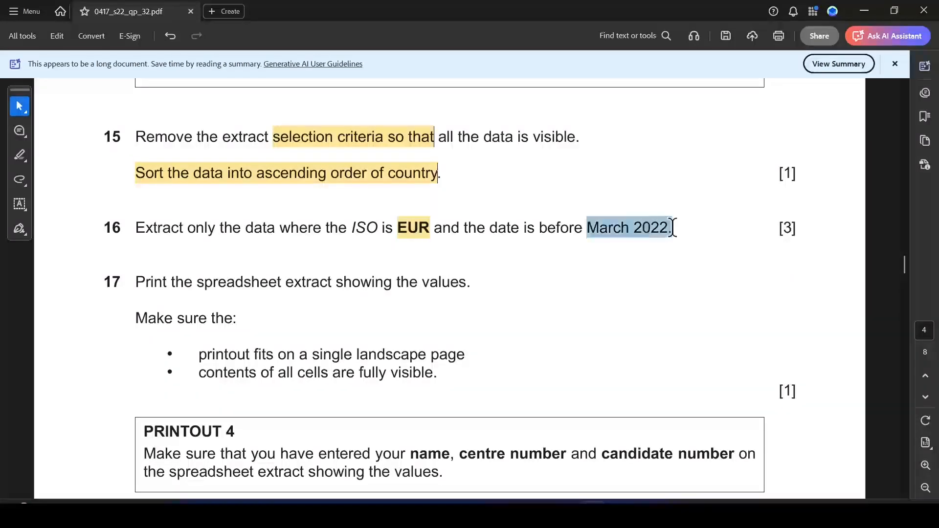
left_click(708, 253)
Step: Return to the Costs workbook and, in the Date column's filter, deselect all dates and include January 2022
key("alt+Tab")
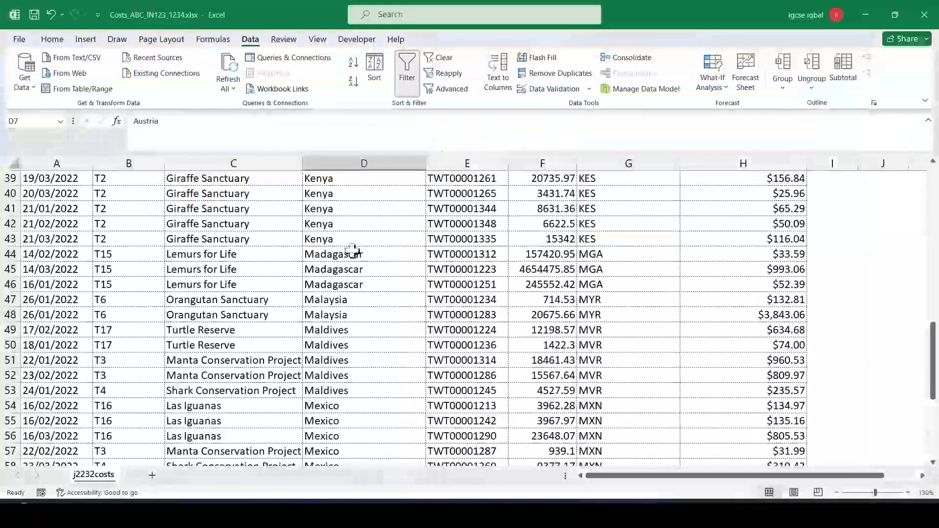
scroll(210, 268, "up", 13)
left_click(58, 294)
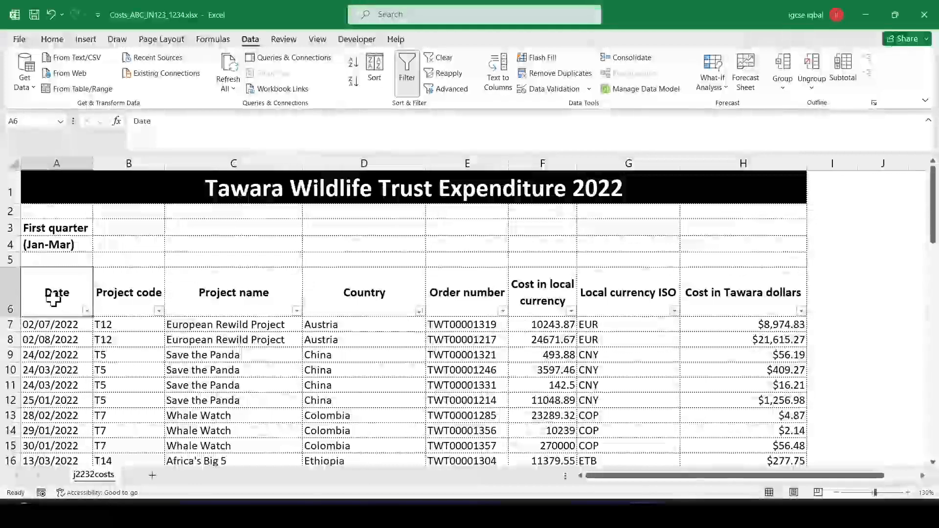
left_click(87, 311)
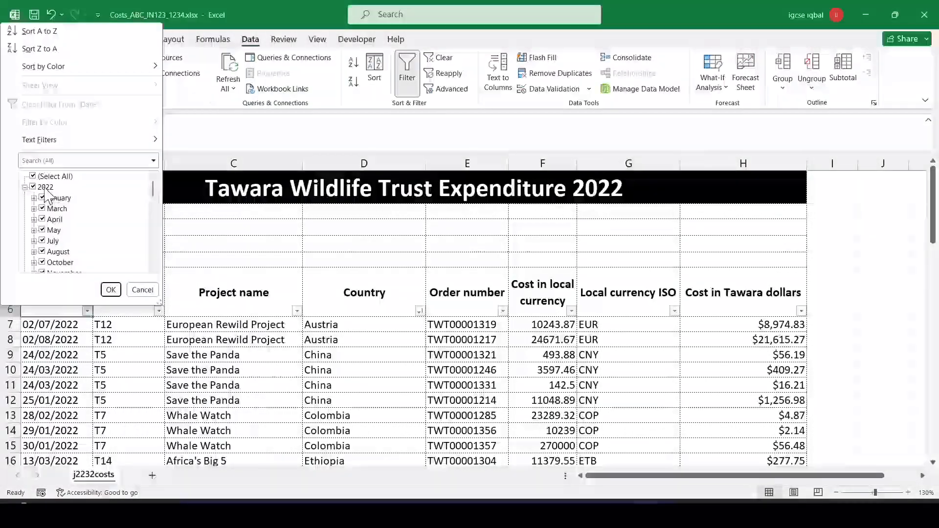
left_click(32, 176)
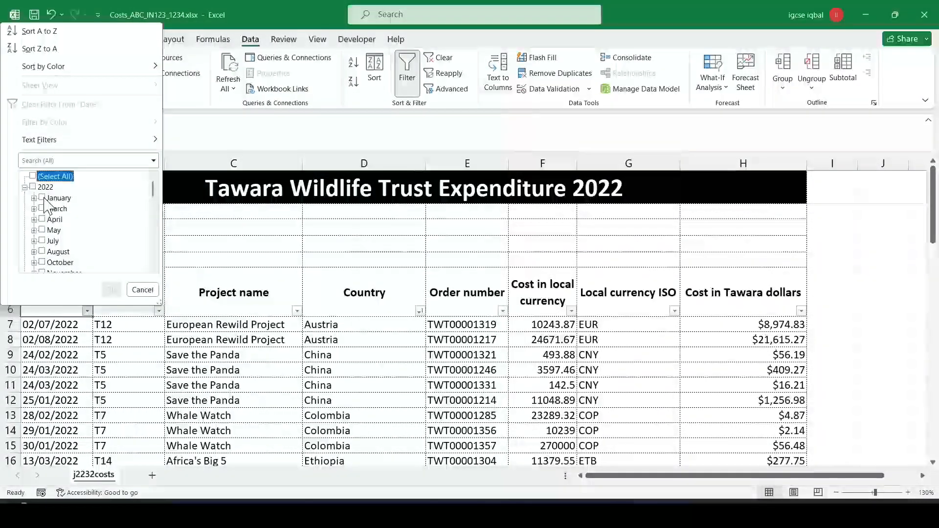
left_click(42, 197)
Step: Include the dates 13/02/2022, 14/02/2022, 16/01/2022, 16/02/2022, 17/02/2022, 18/01/2022 and 18/02/2022 in the Date filter
scroll(71, 253, "down", 2)
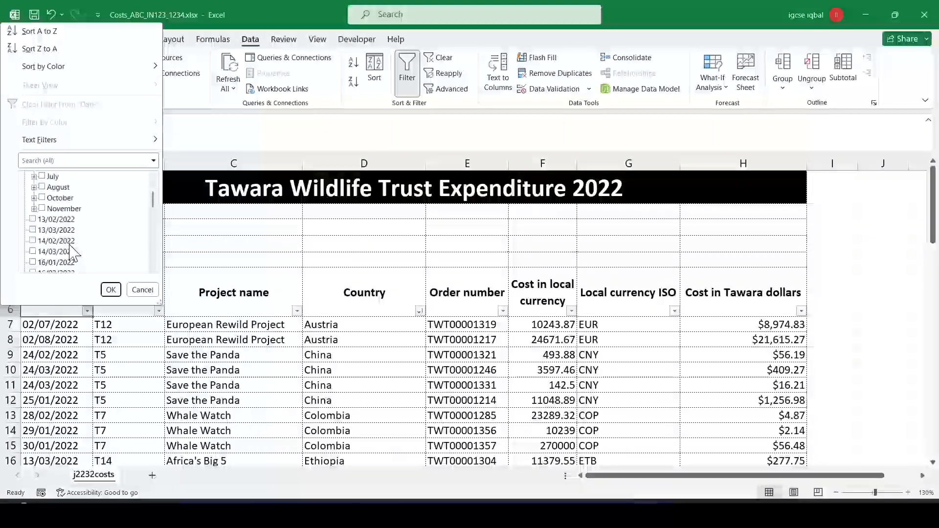
left_click(33, 219)
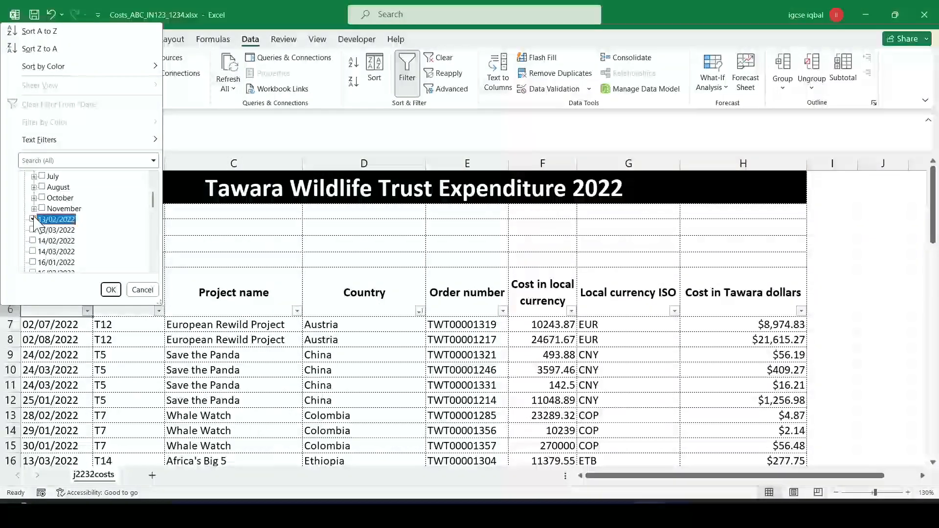
left_click(32, 241)
scroll(54, 265, "down", 1)
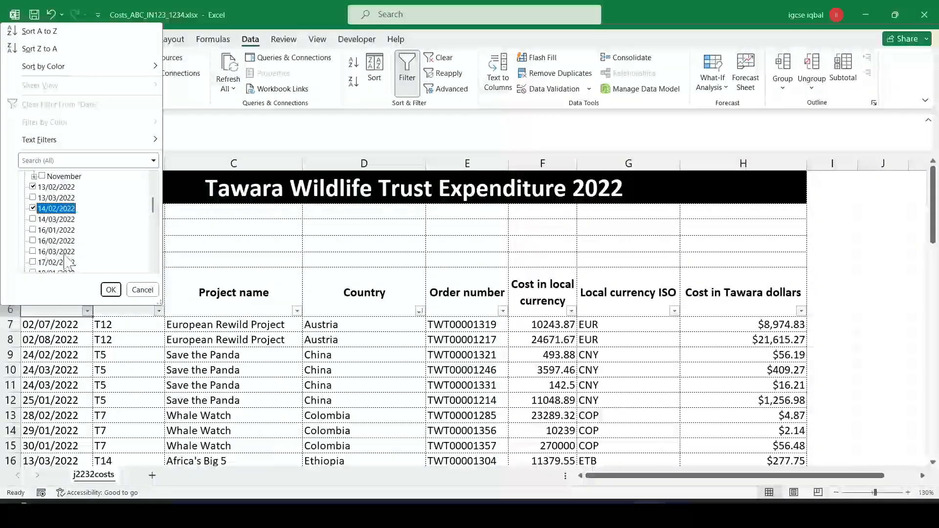
left_click(33, 230)
left_click(33, 241)
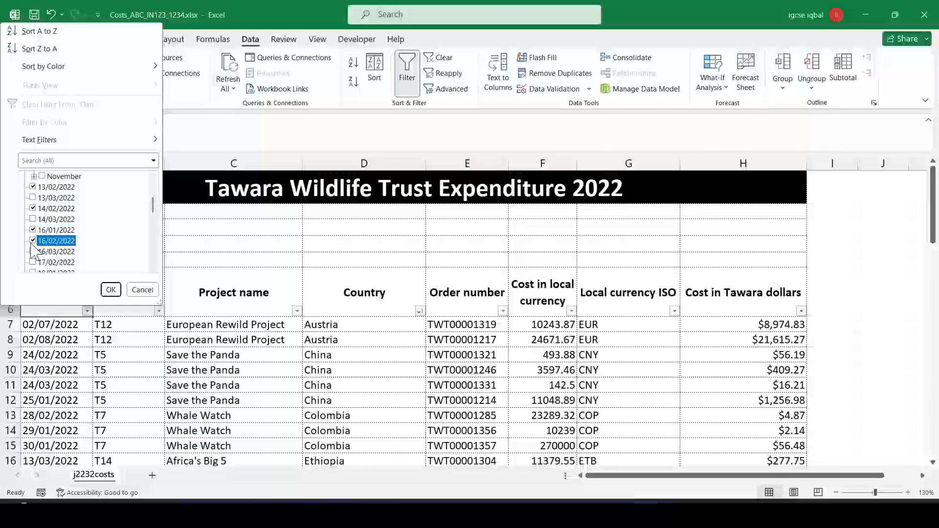
scroll(65, 269, "down", 1)
left_click(33, 230)
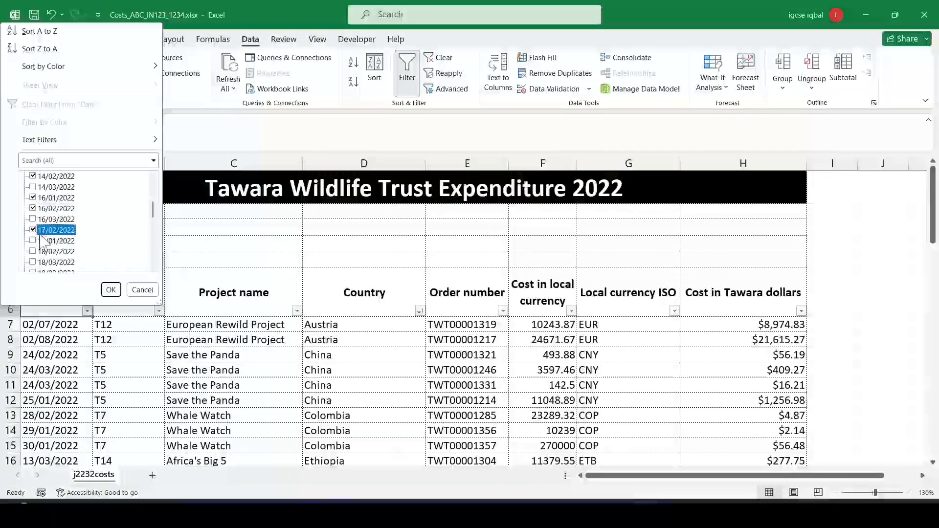
left_click(32, 240)
left_click(35, 251)
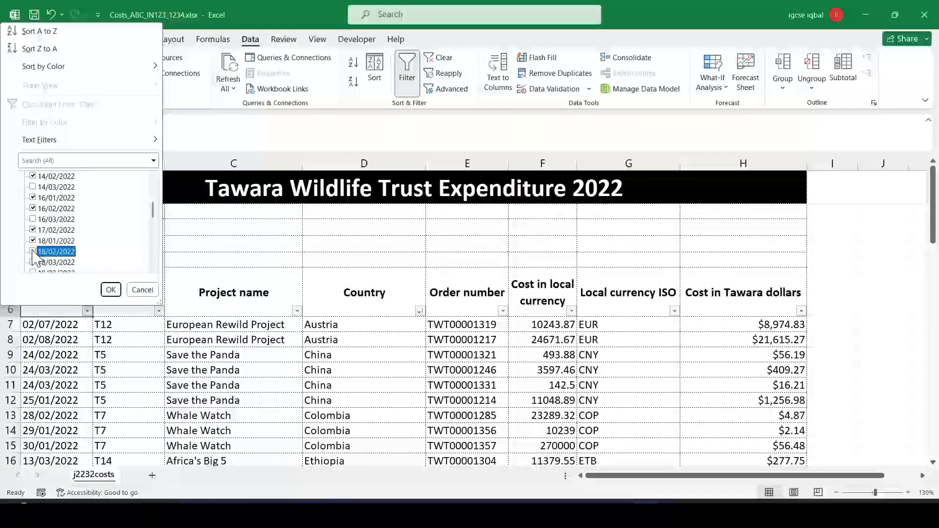
Step: Add 21/01/2022, 21/02/2022, 22/01/2022, 22/02/2022, 23/01/2022, 23/02/2022, 24/01/2022, 24/02/2022 and 25/01/2022 to the dates included in the Date filter
scroll(54, 259, "down", 1)
scroll(41, 269, "down", 2)
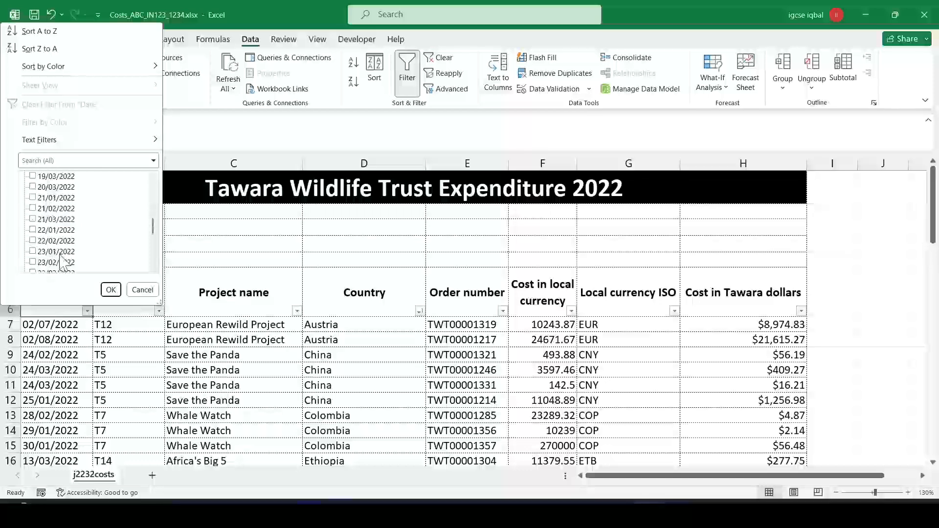
left_click(34, 209)
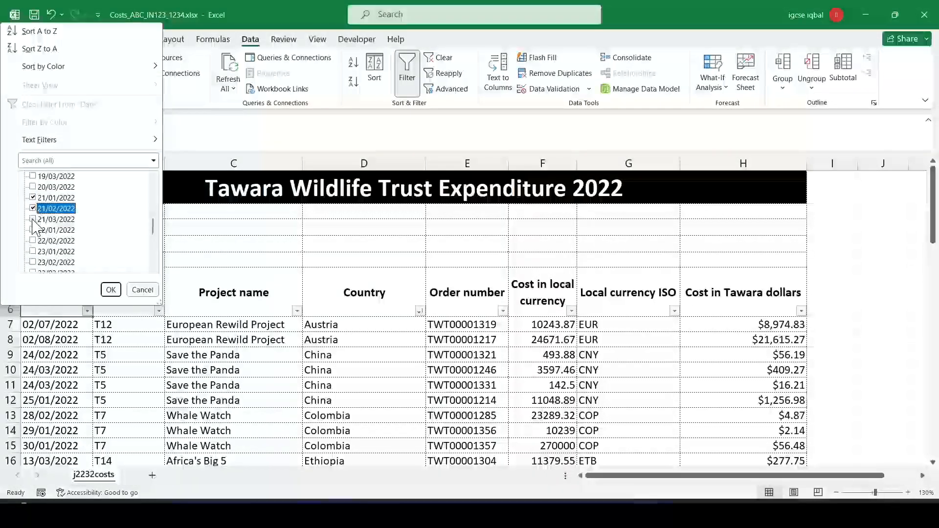
left_click(33, 230)
left_click(32, 241)
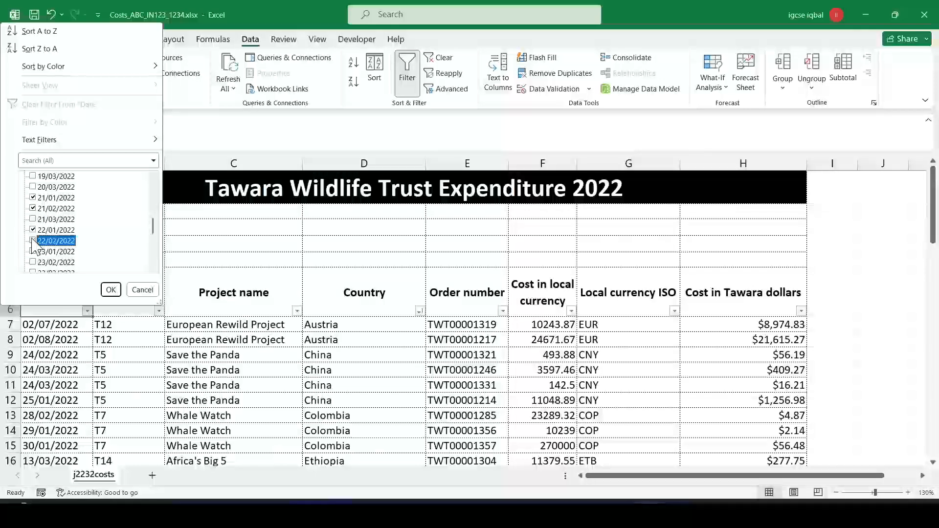
left_click(33, 251)
scroll(37, 254, "down", 1)
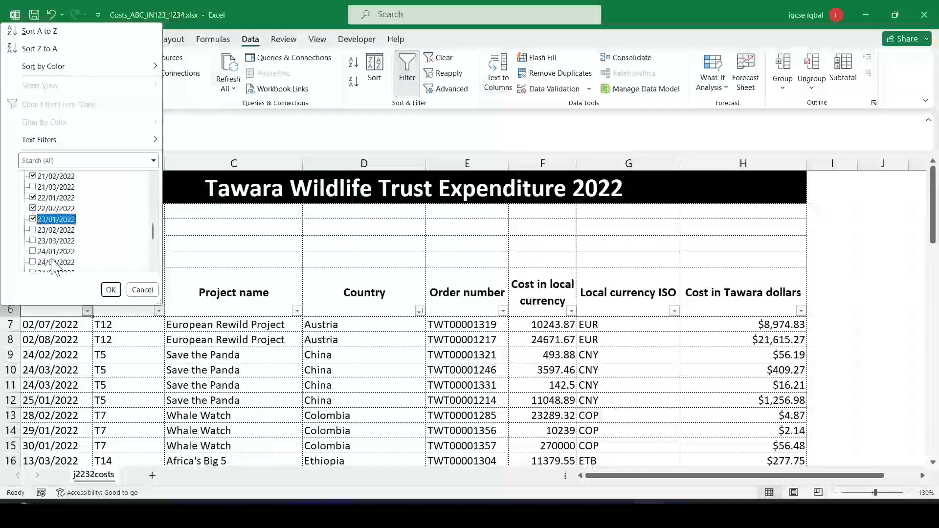
left_click(33, 229)
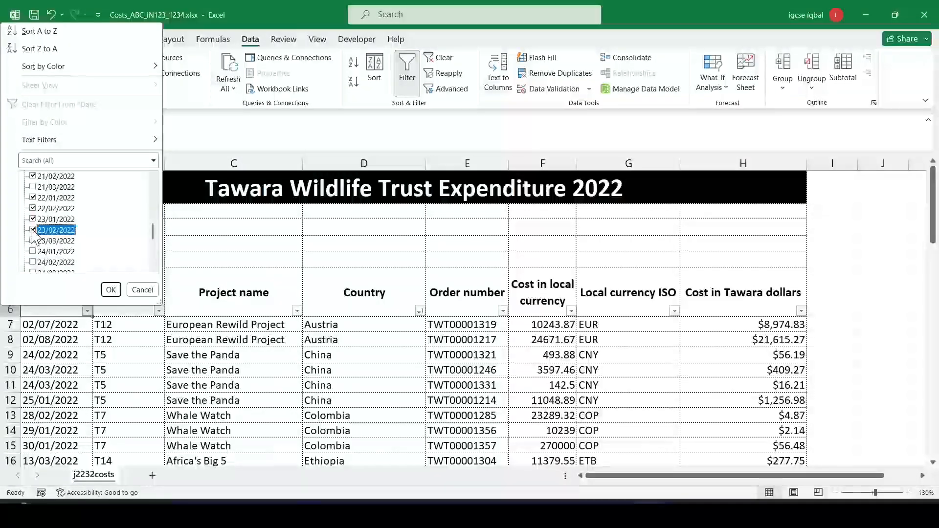
left_click(43, 252)
scroll(54, 261, "down", 1)
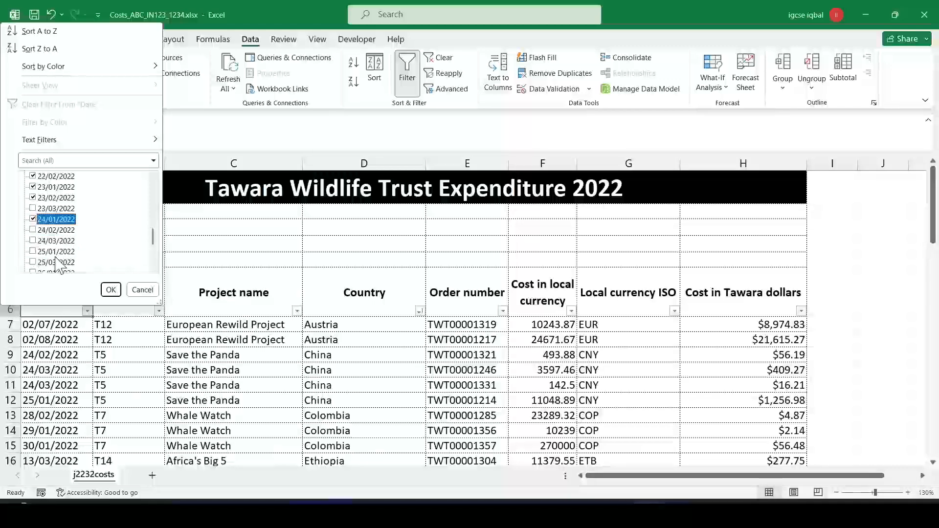
left_click(33, 230)
left_click(33, 252)
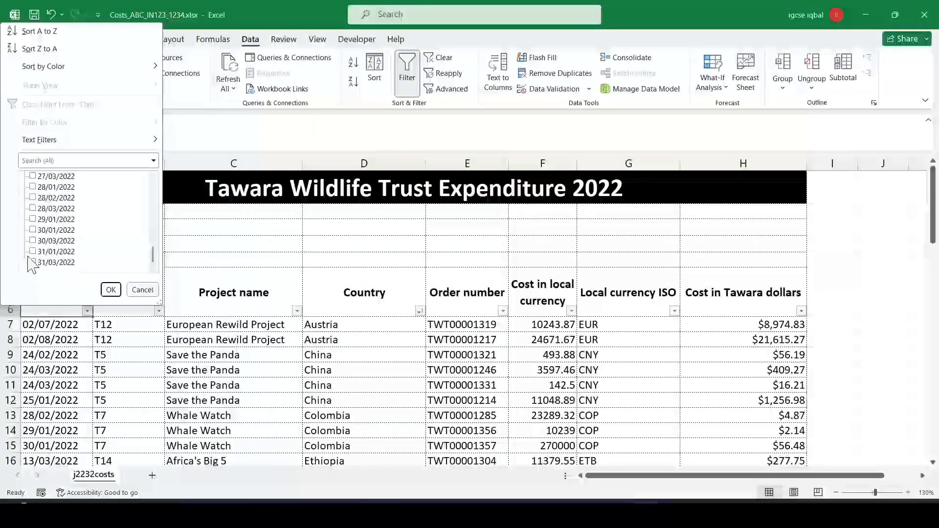
Step: Include 31/01/2022, 30/01/2022, 29/01/2022, 28/02/2022, 28/01/2022 and 26/01/2022, and apply the Date filter
left_click(32, 251)
left_click(32, 230)
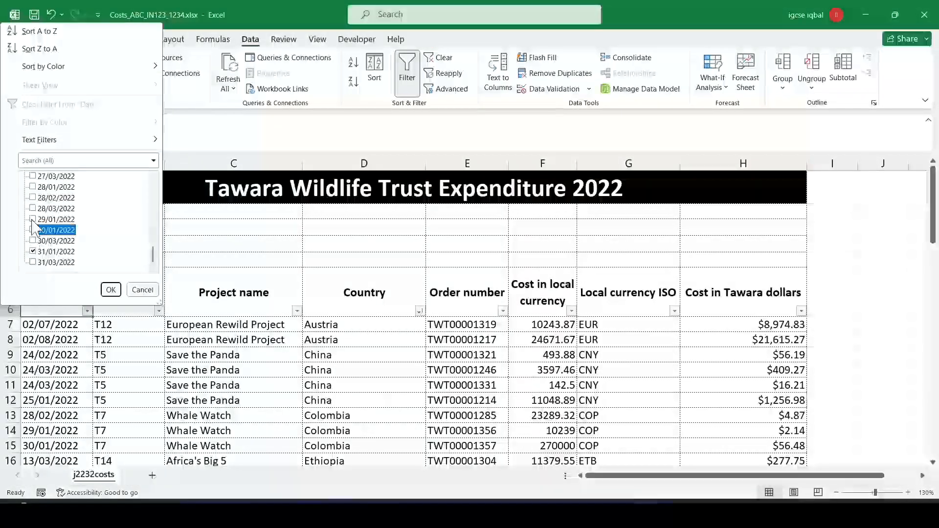
left_click(33, 220)
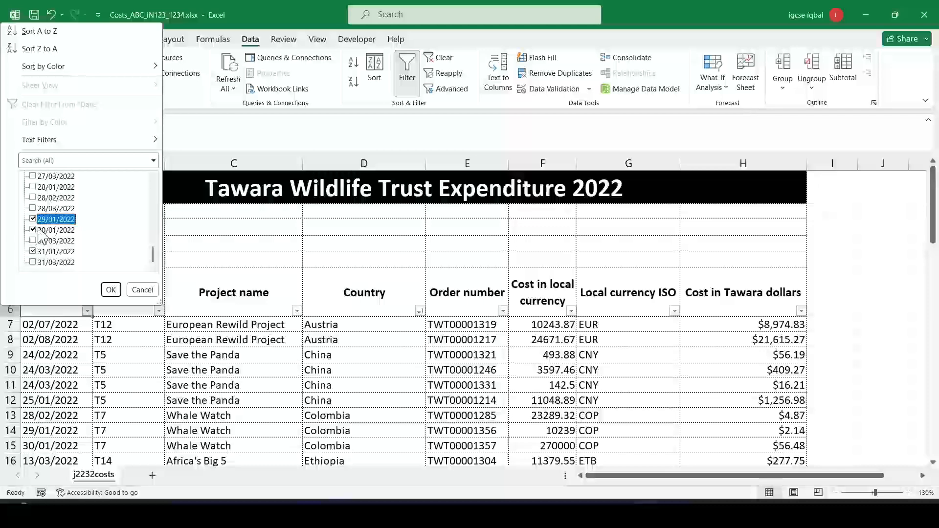
left_click(33, 197)
left_click(33, 186)
scroll(79, 227, "up", 1)
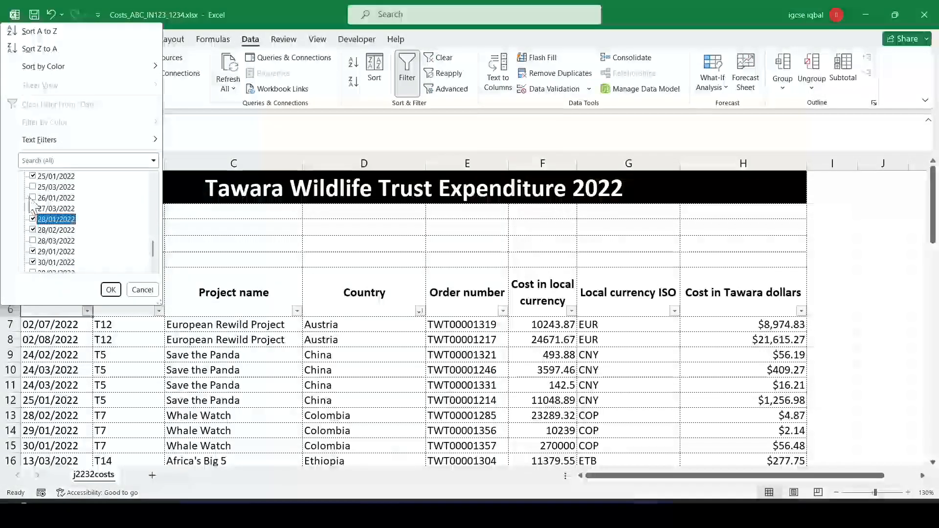
left_click(48, 198)
left_click(111, 290)
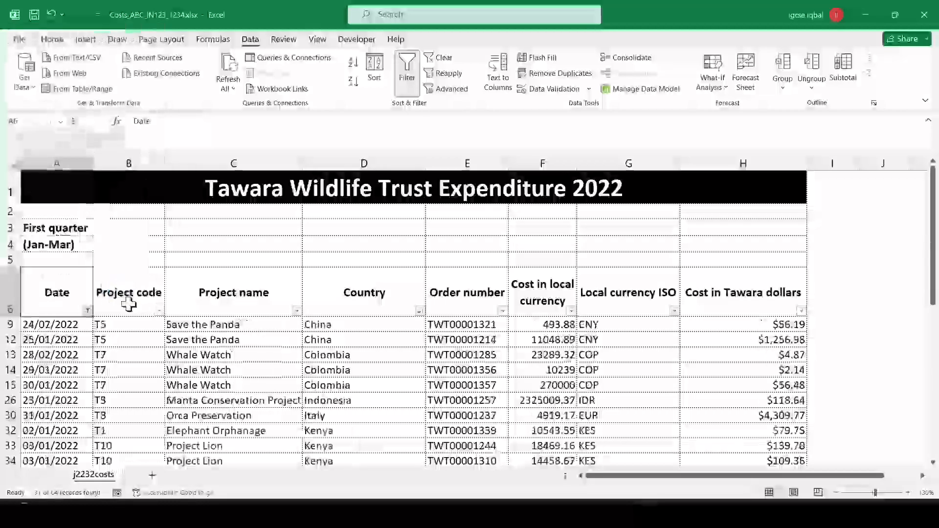
Step: Look through the rows left by the date filter and check them against question 16's criteria in the PDF
scroll(59, 381, "down", 5)
scroll(48, 341, "down", 3)
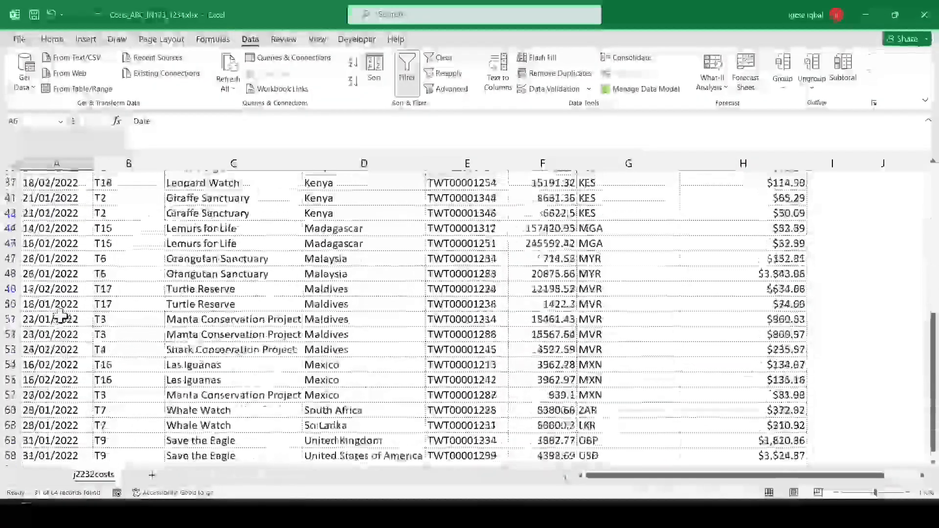
scroll(64, 332, "up", 3)
scroll(66, 334, "up", 2)
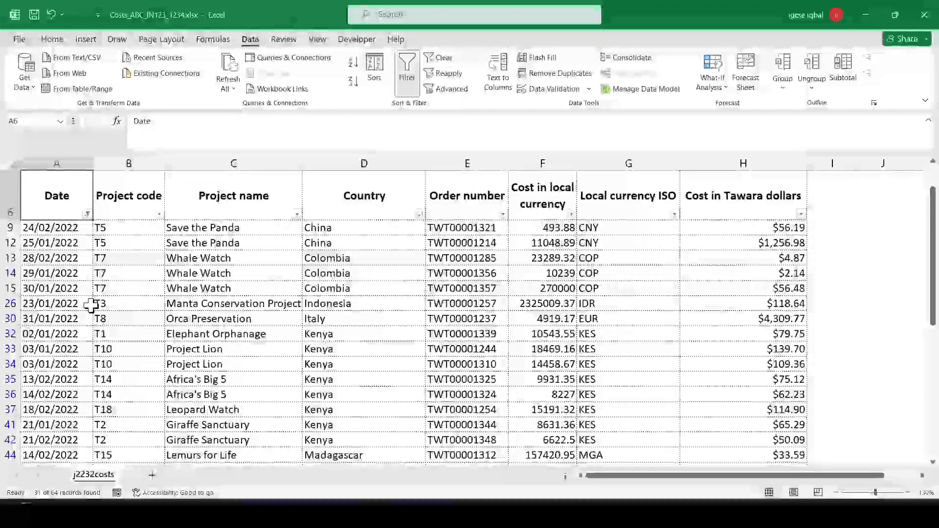
key("alt+Tab")
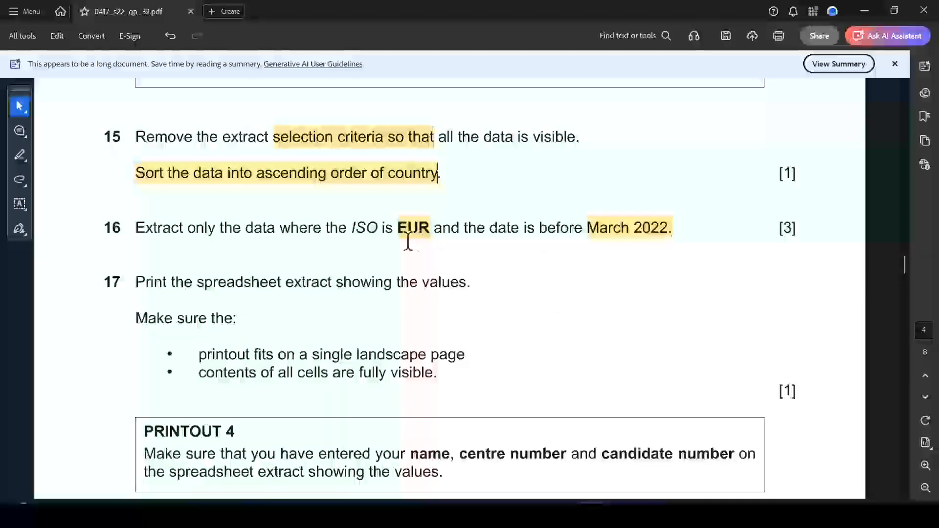
key("alt+Tab")
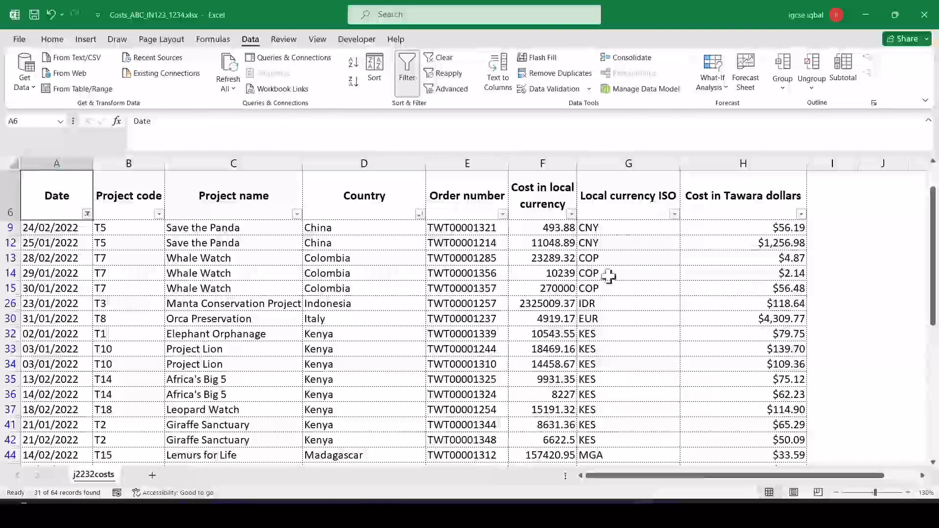
Step: Filter the Local currency ISO column with a custom text filter that equals EUR
left_click(630, 183)
left_click(674, 213)
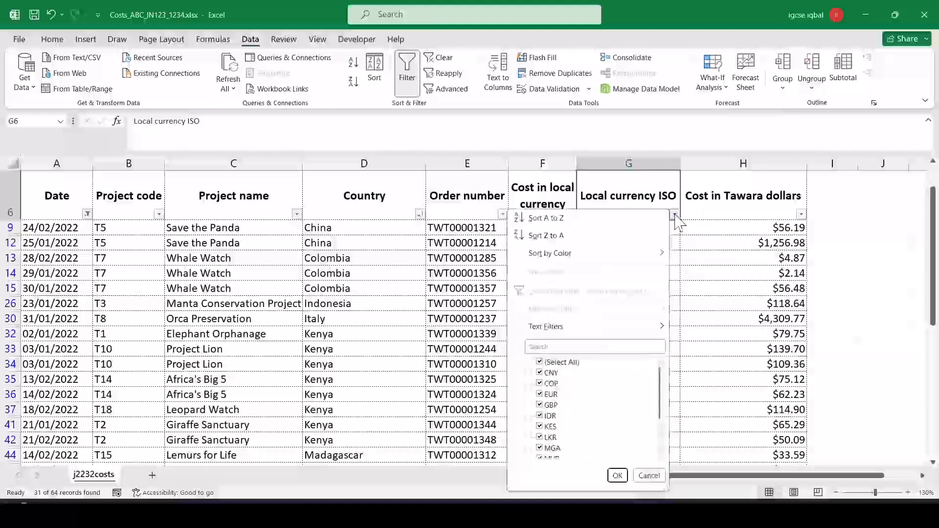
mouse_move(653, 336)
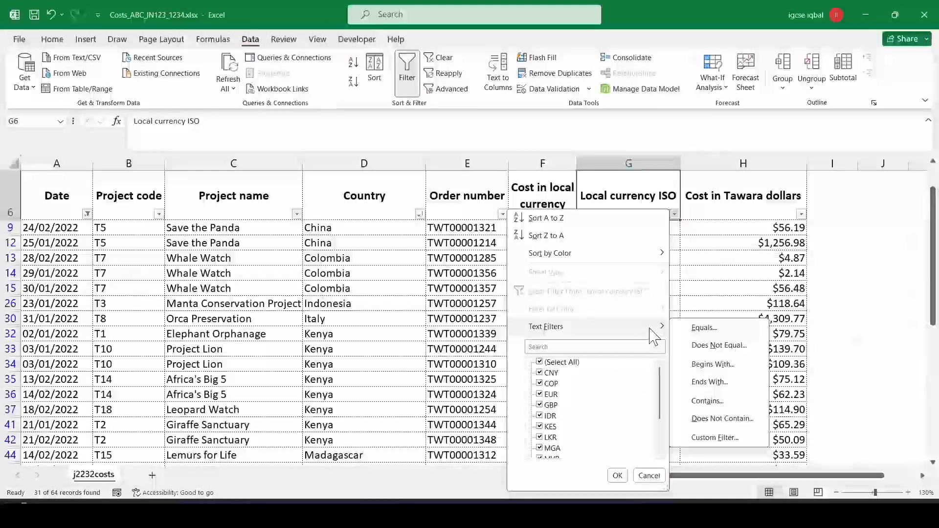
left_click(712, 332)
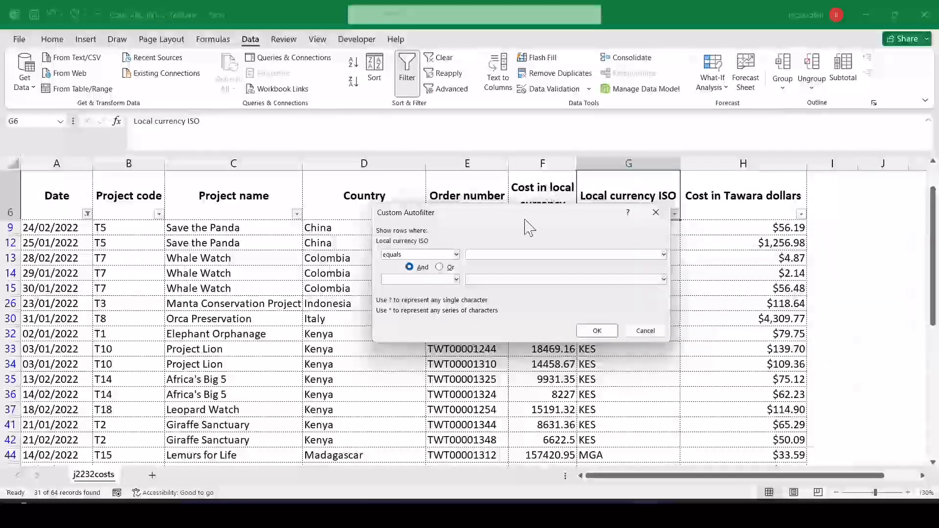
left_click_drag(525, 219, 394, 151)
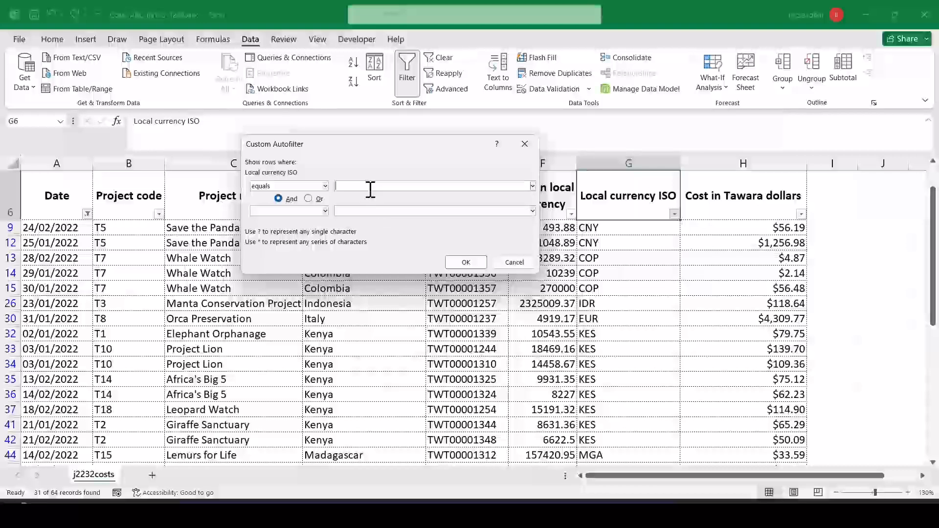
type("EUR")
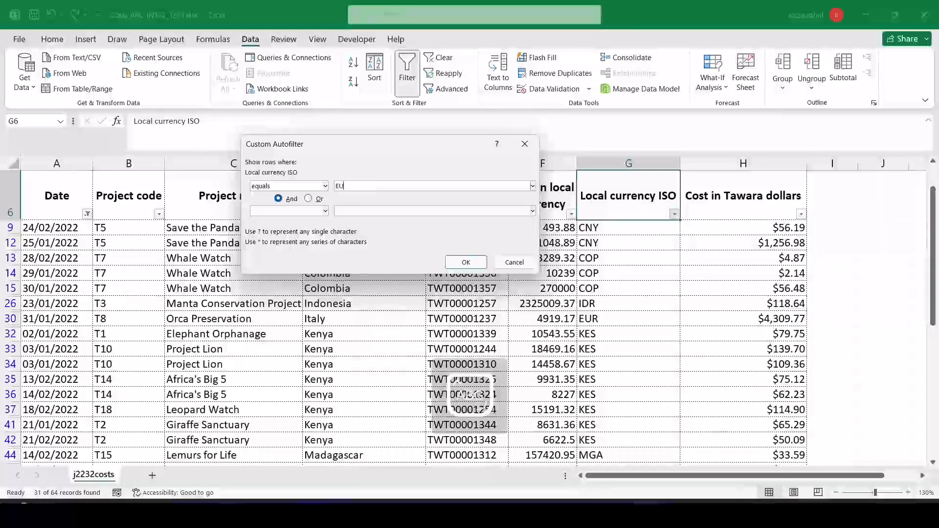
left_click(464, 262)
left_click(601, 259)
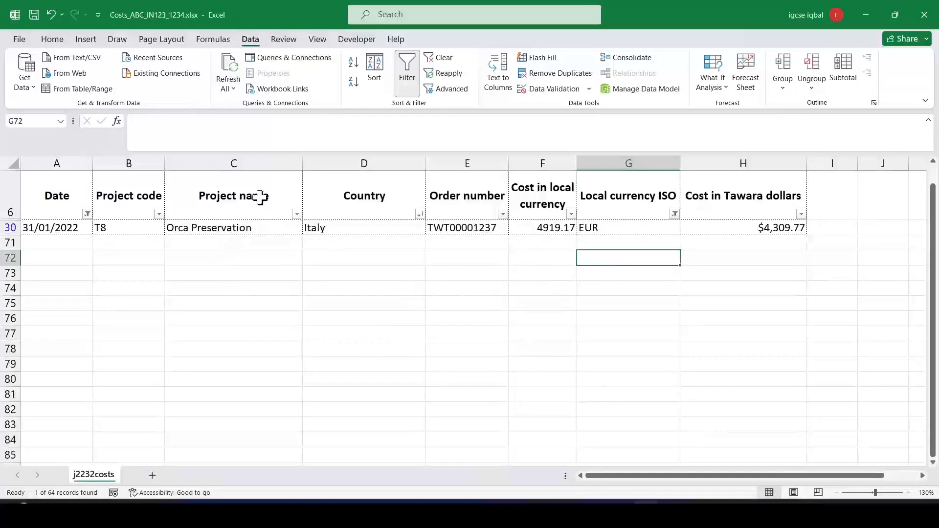
scroll(259, 197, "up", 2)
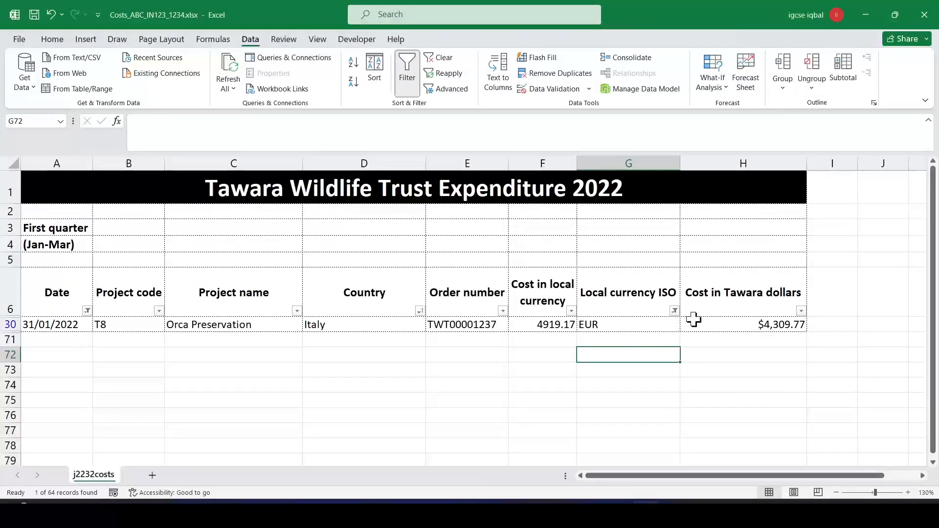
Step: Check question 17 in the PDF, and briefly open the print page for the Costs workbook
key("alt+Tab")
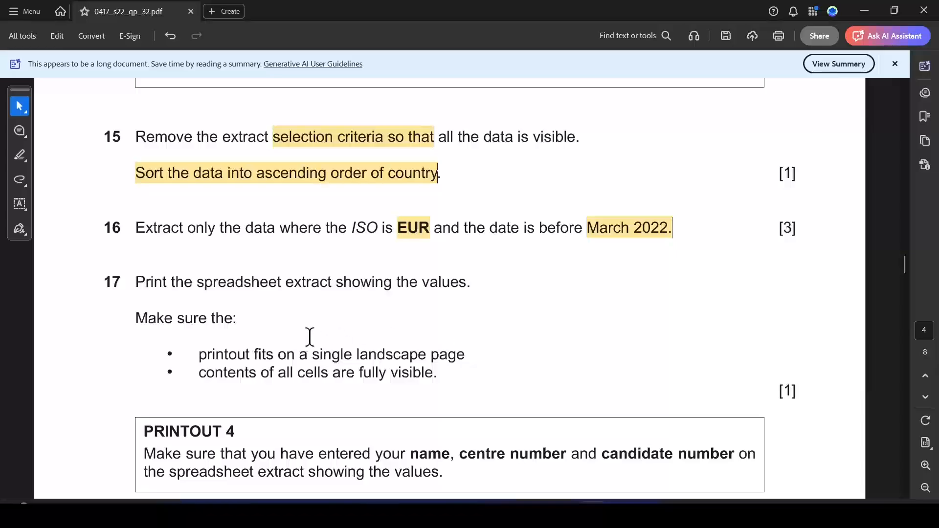
scroll(318, 333, "down", 2)
key("alt+Tab")
key("ctrl+p")
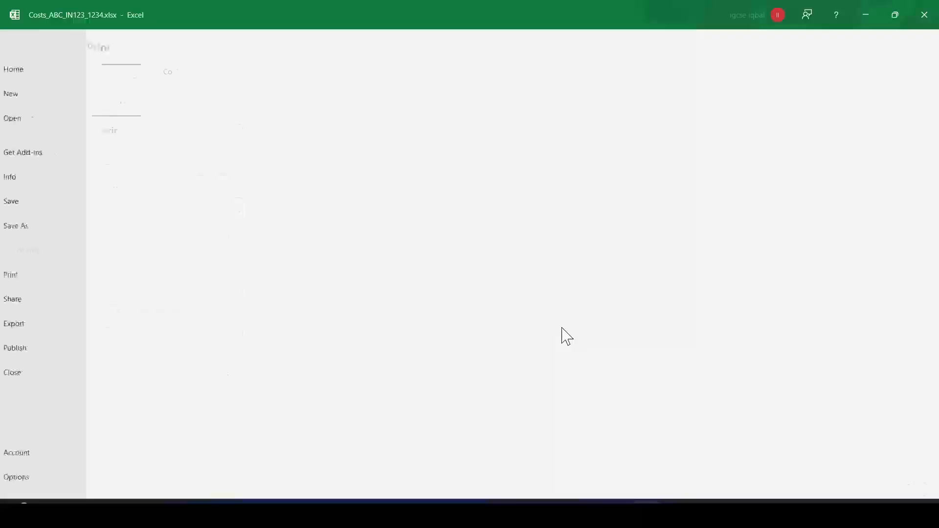
left_click(17, 43)
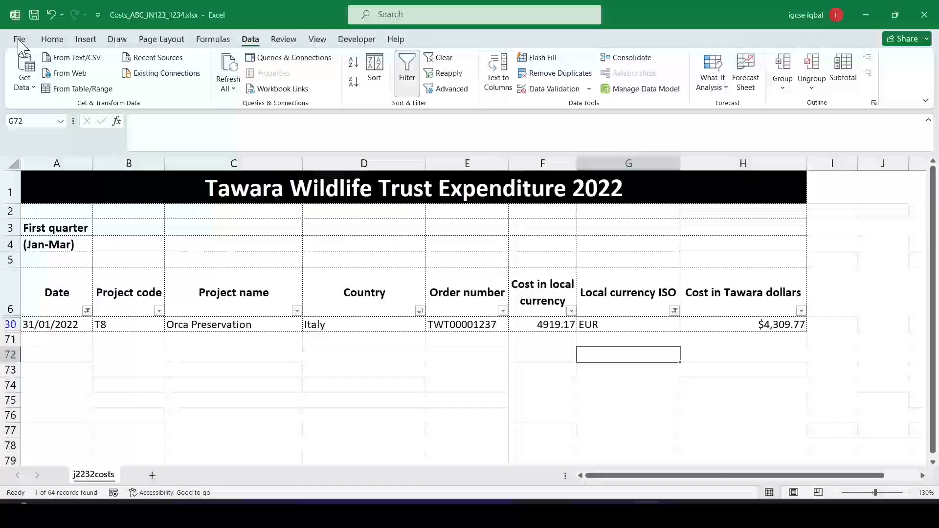
Step: Switch to the PDF and read question 17's layout requirements and the PRINTOUT 4 instructions
key("alt+Tab")
scroll(386, 260, "down", 3)
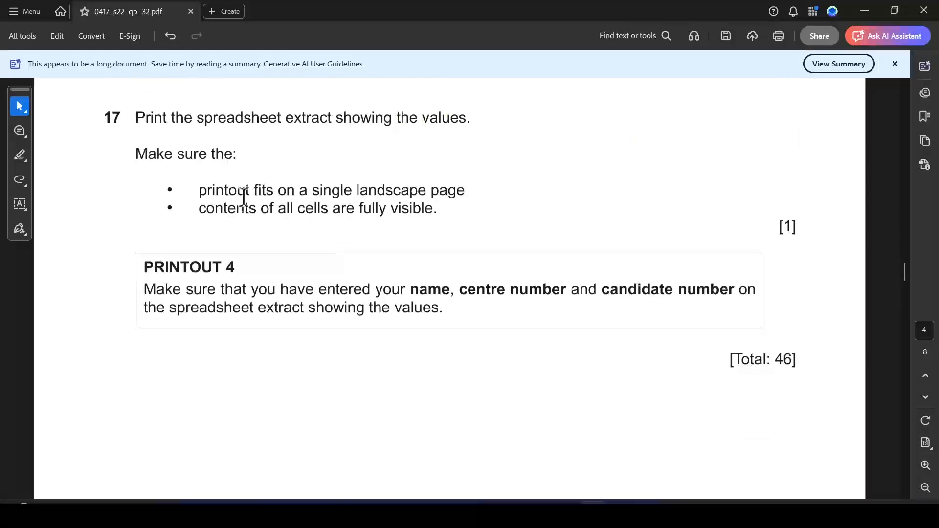
scroll(466, 234, "down", 2)
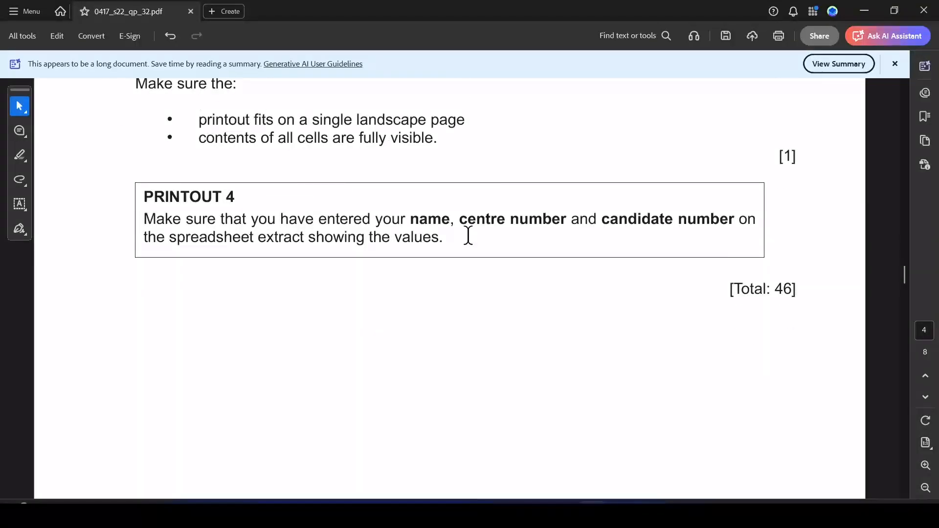
scroll(469, 238, "up", 2)
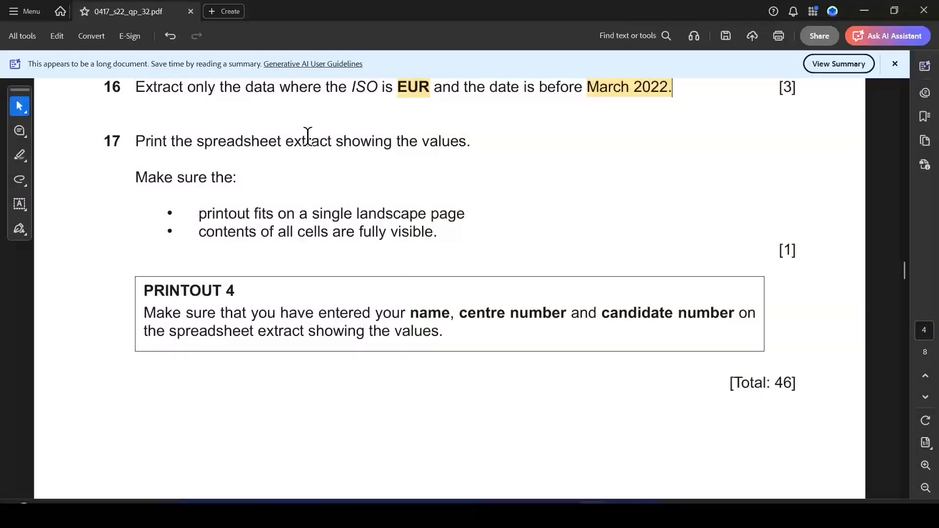
left_click_drag(337, 143, 104, 87)
left_click(494, 255)
scroll(494, 264, "down", 4)
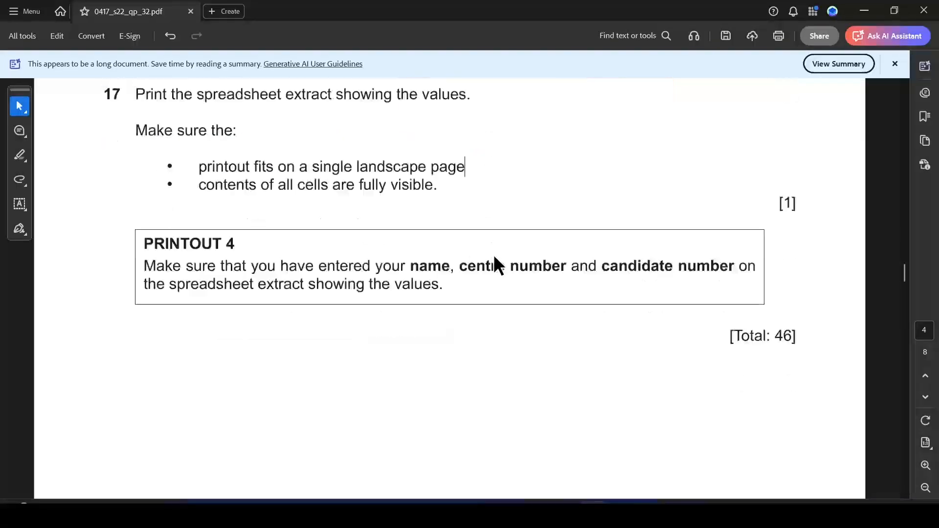
scroll(494, 253, "down", 4)
scroll(595, 272, "up", 5)
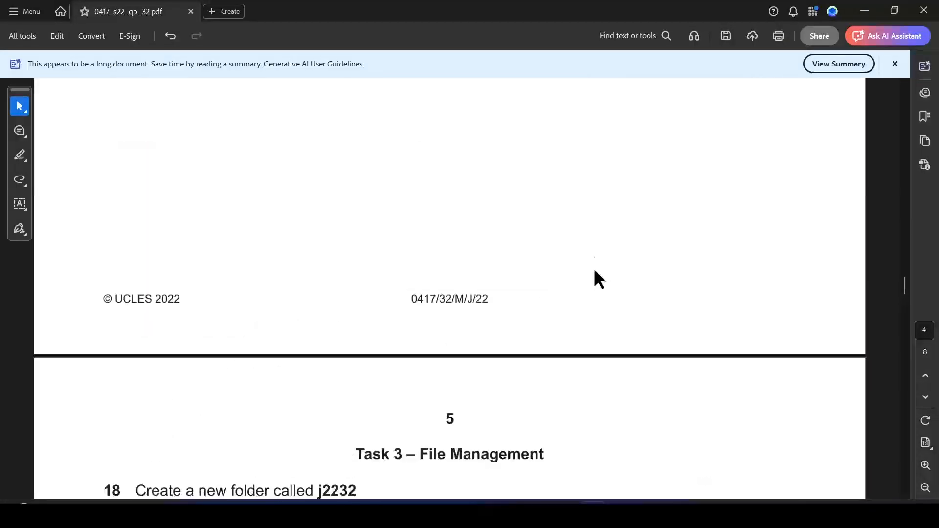
scroll(593, 266, "up", 3)
key("alt+Tab")
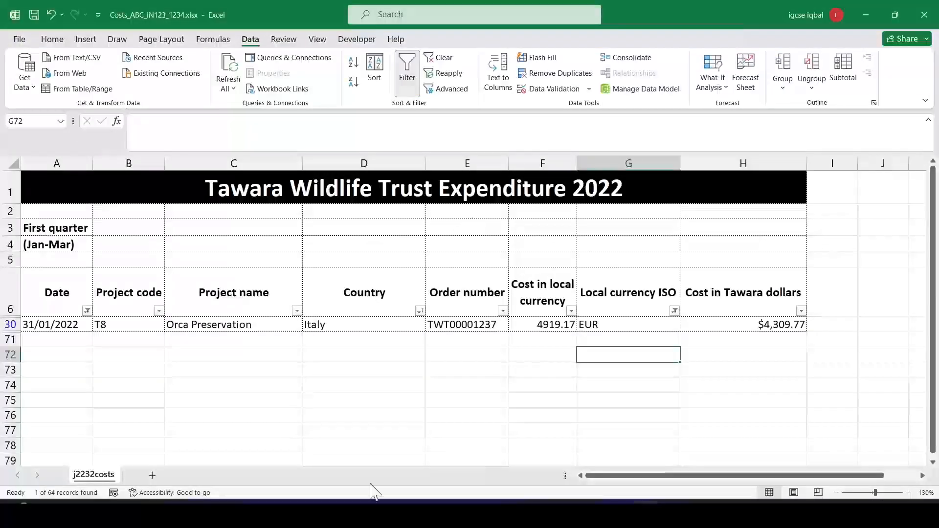
key("alt+Tab")
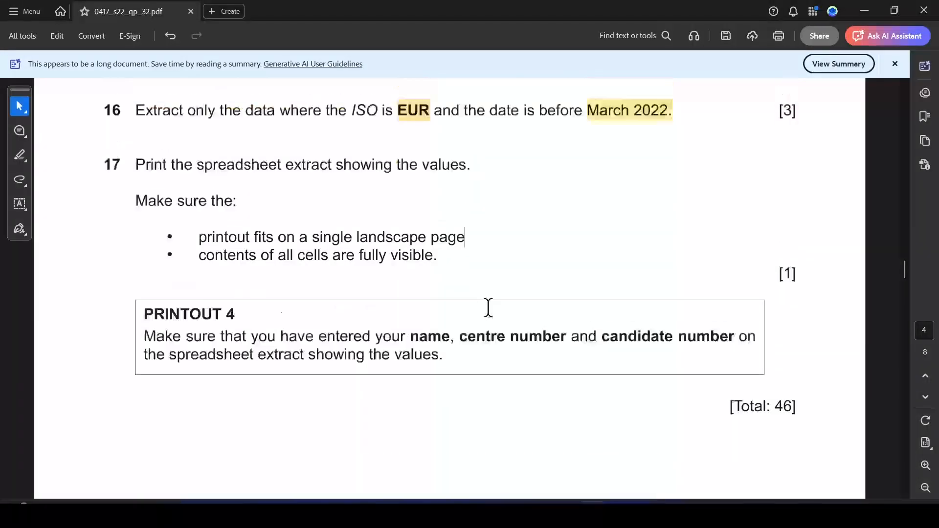